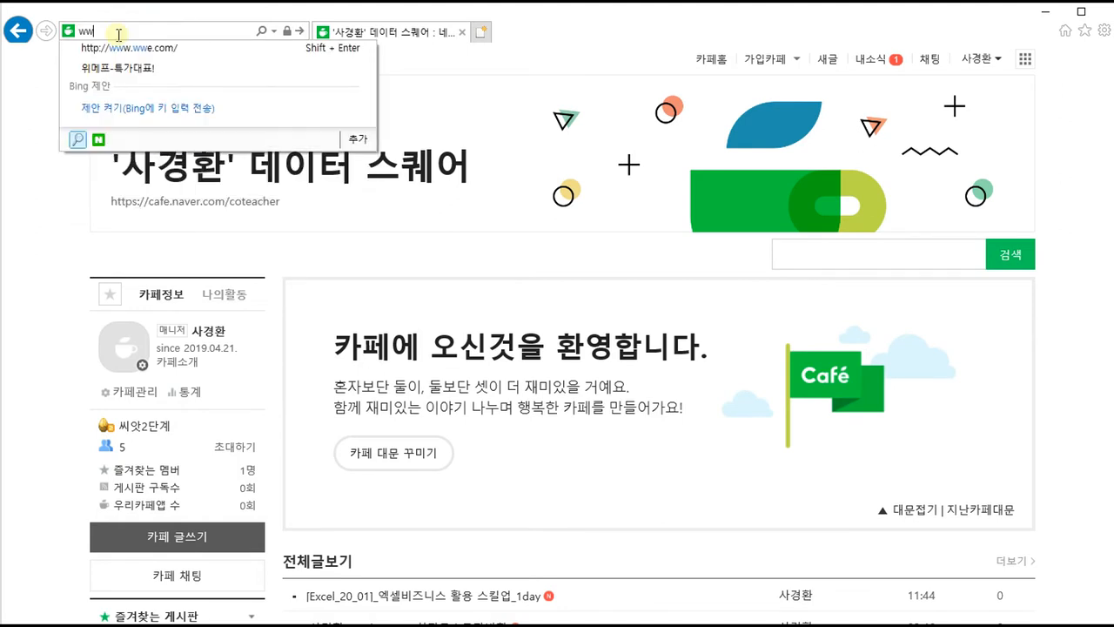
Load the 데이터 스퀘어 Naver Cafe home page (cafe.naver.com/coteacher) by entering its web address.
text(wwww)
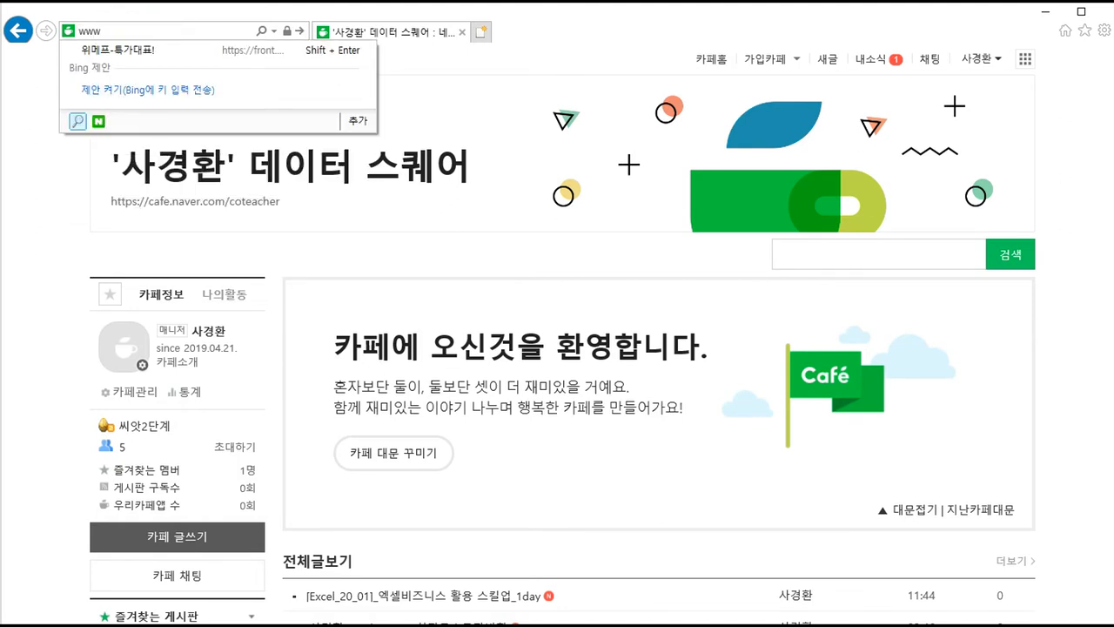
key(BackSpace)
key(BackSpace)
key(BackSpace)
text(.dat)
key(Return)
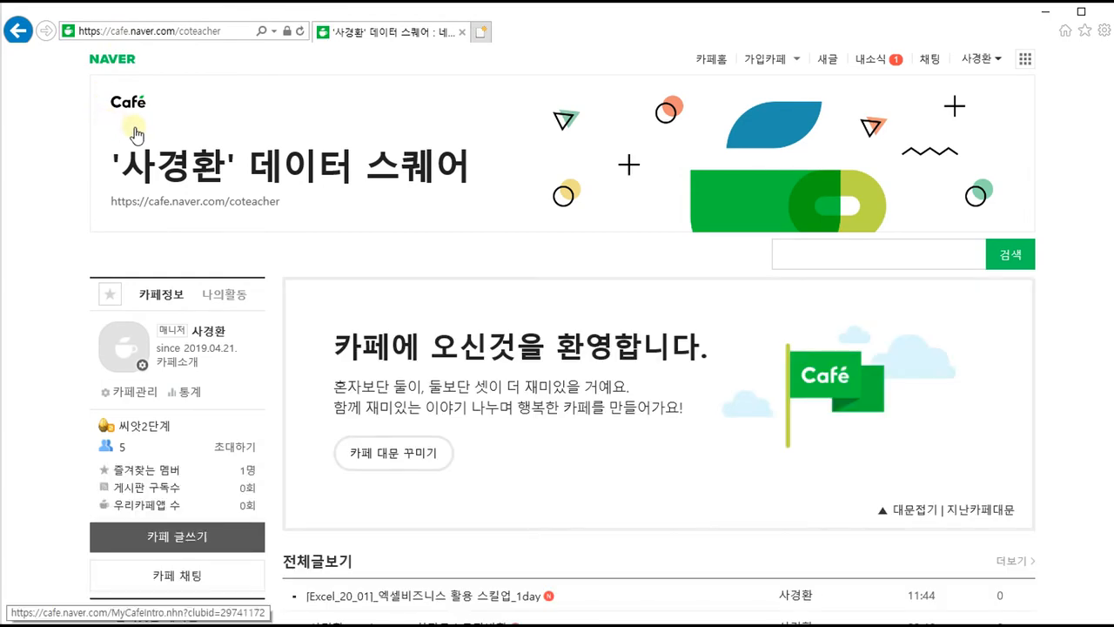
Open the 엑셀 스킬 업(1day) board under the OA(사무, 엑셀) category of the cafe.
scroll(106, 372, down, 3)
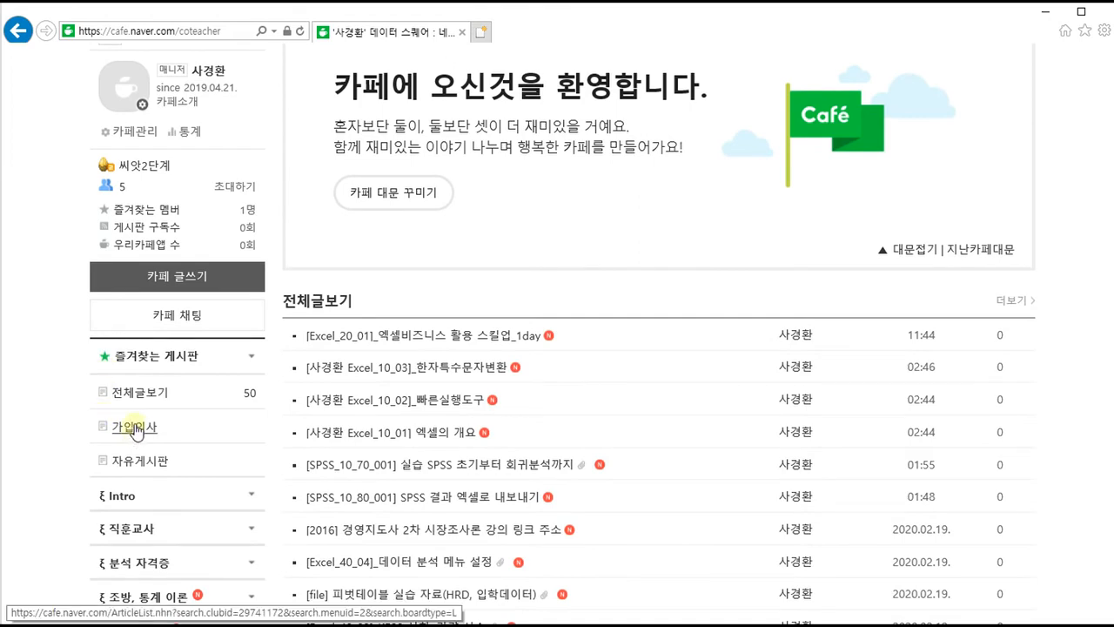
scroll(134, 427, down, 5)
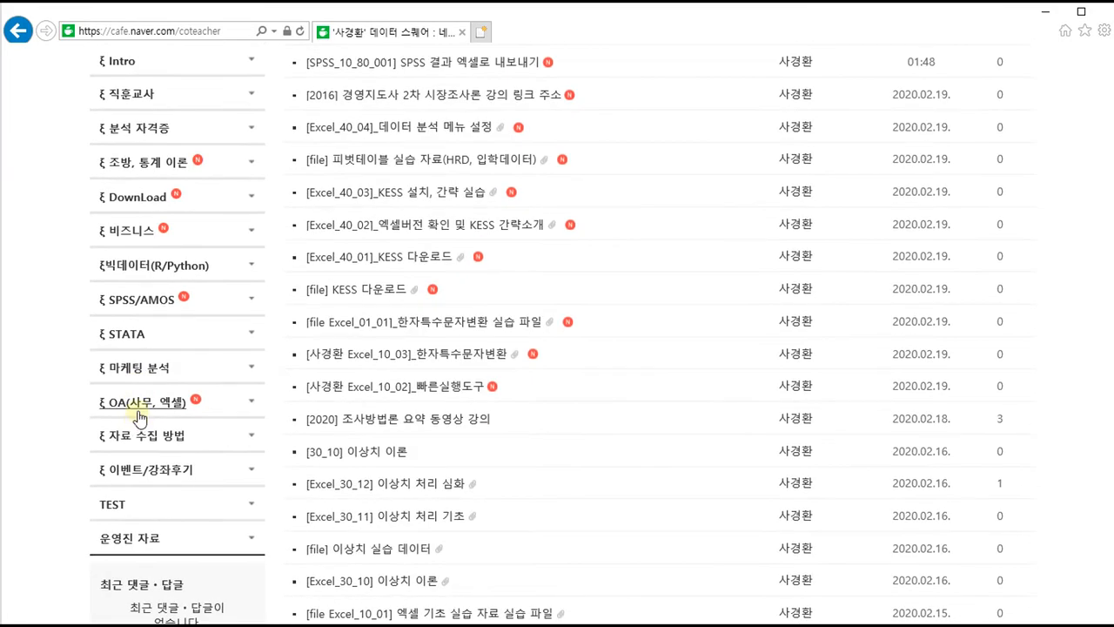
click(138, 407)
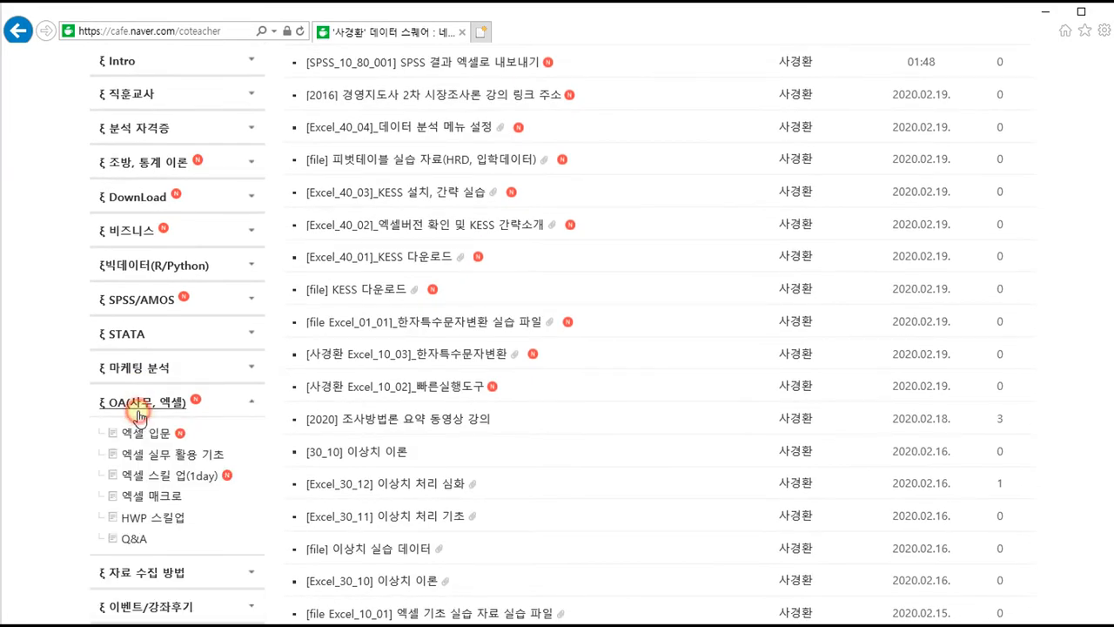
click(150, 476)
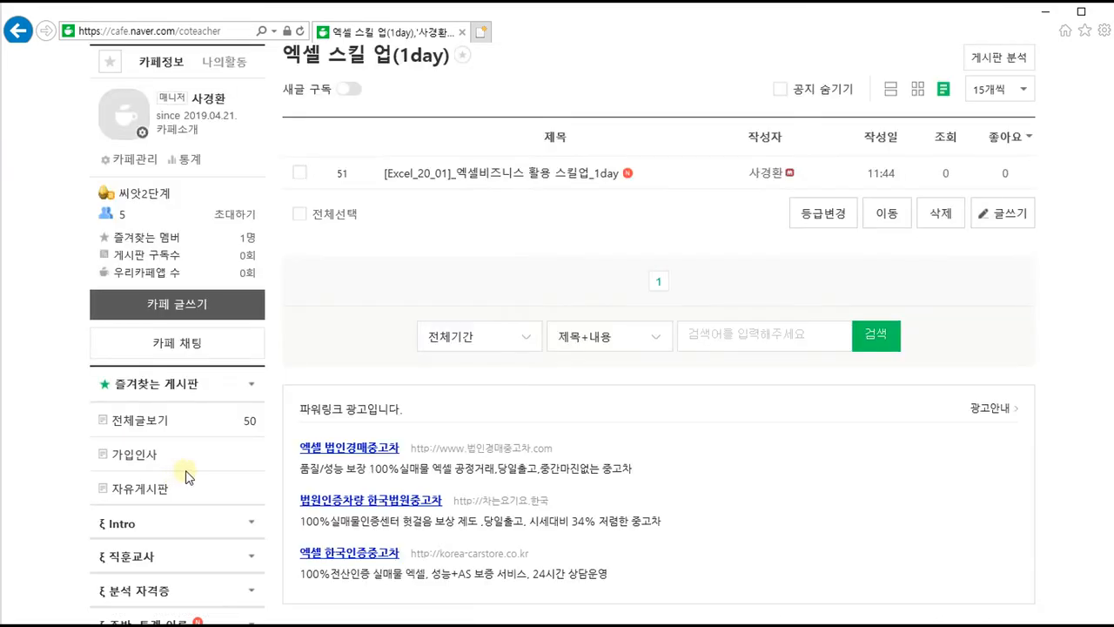
scroll(255, 406, up, 3)
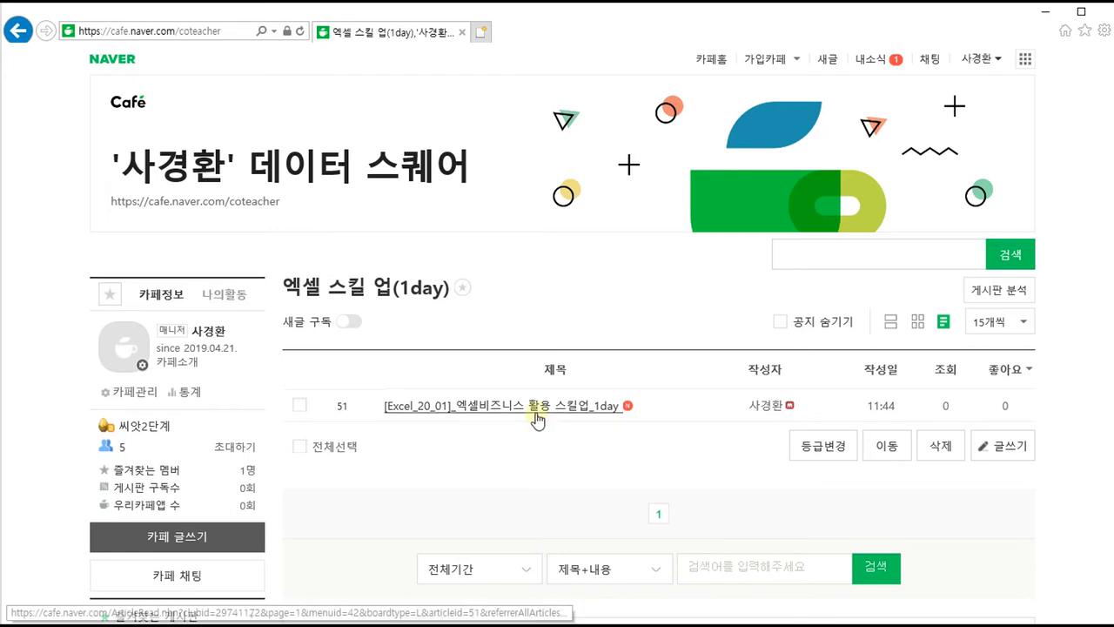
Open the 엑셀기초/데이터분석 board under the cafe's DownLoad category.
scroll(529, 418, down, 5)
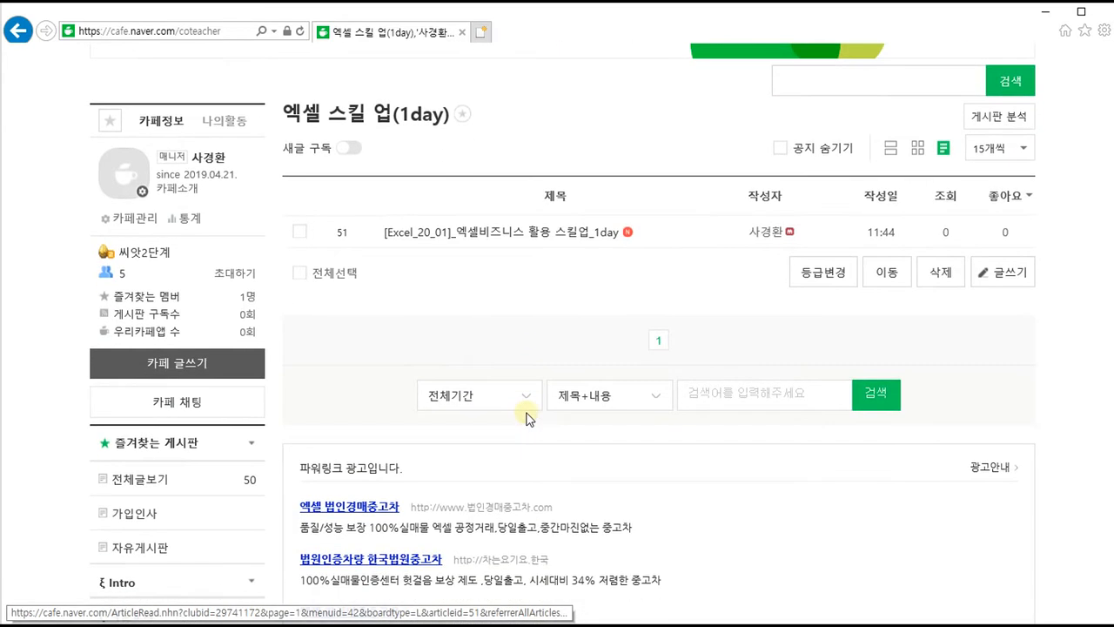
scroll(306, 509, down, 1)
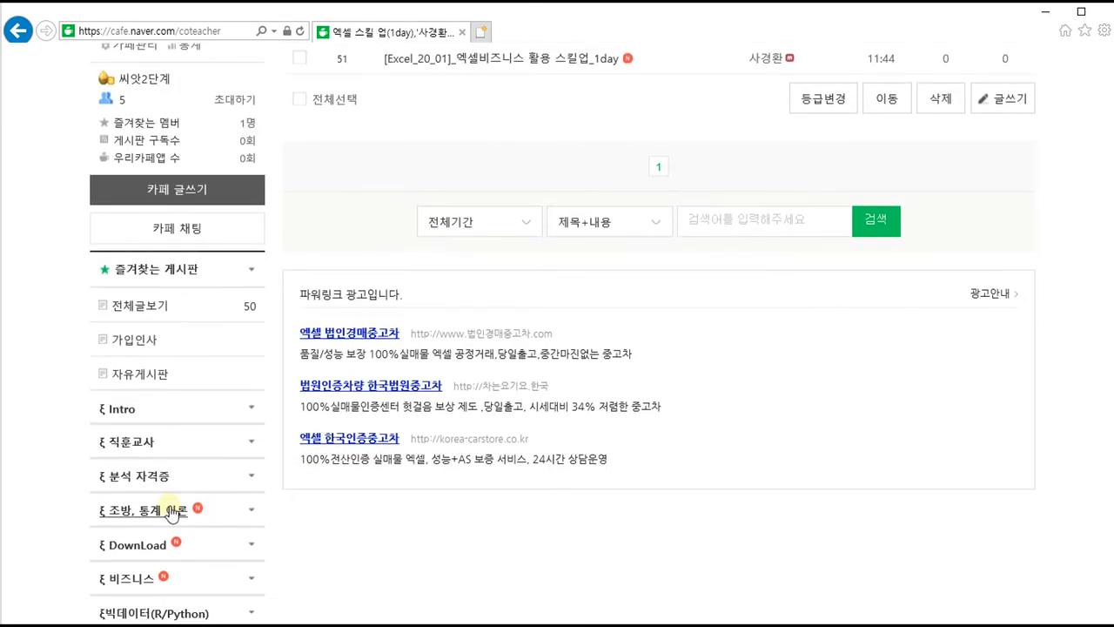
click(157, 538)
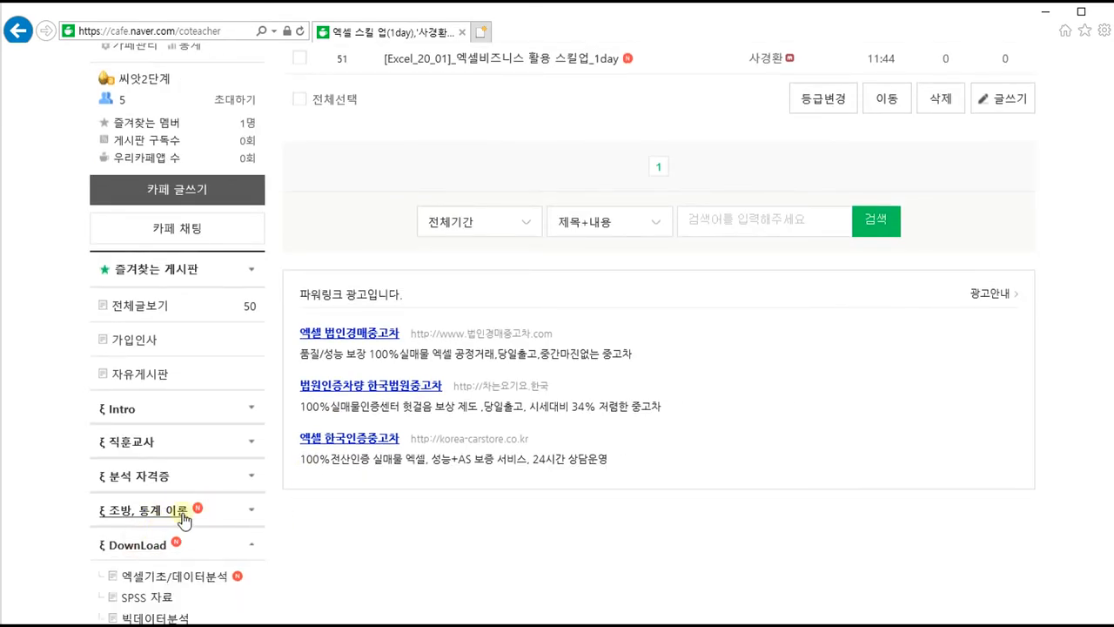
scroll(209, 515, down, 1)
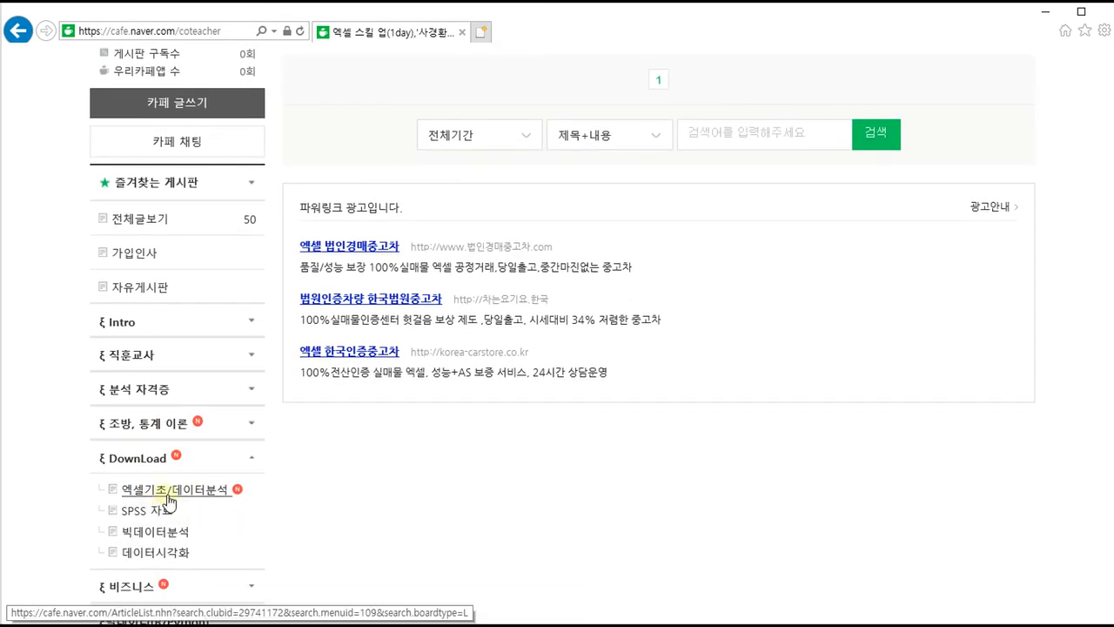
click(165, 496)
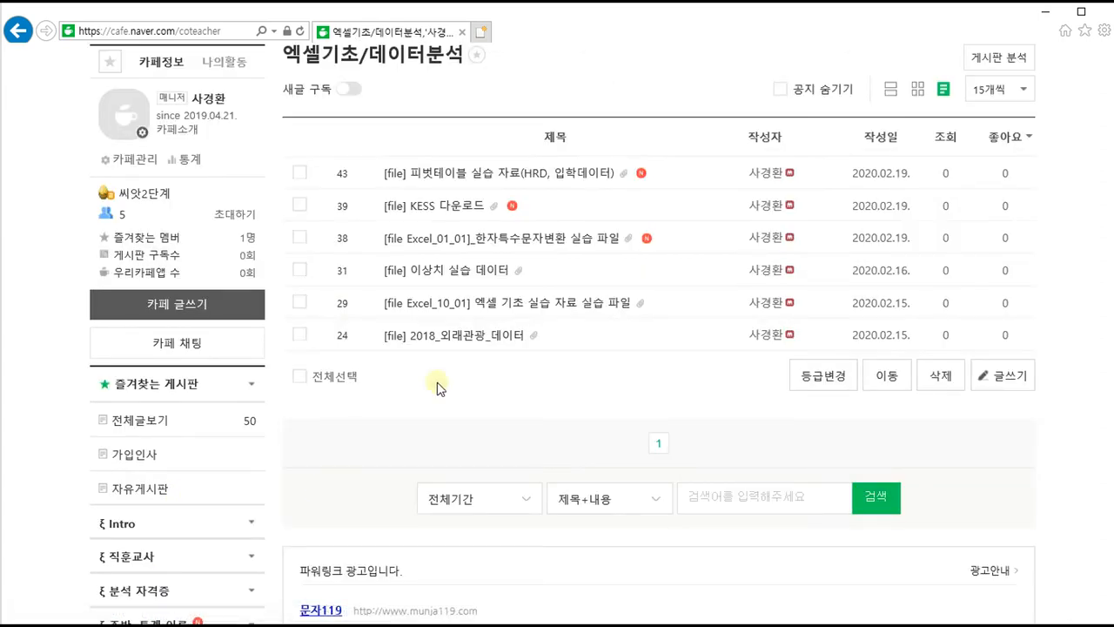
scroll(873, 121, up, 2)
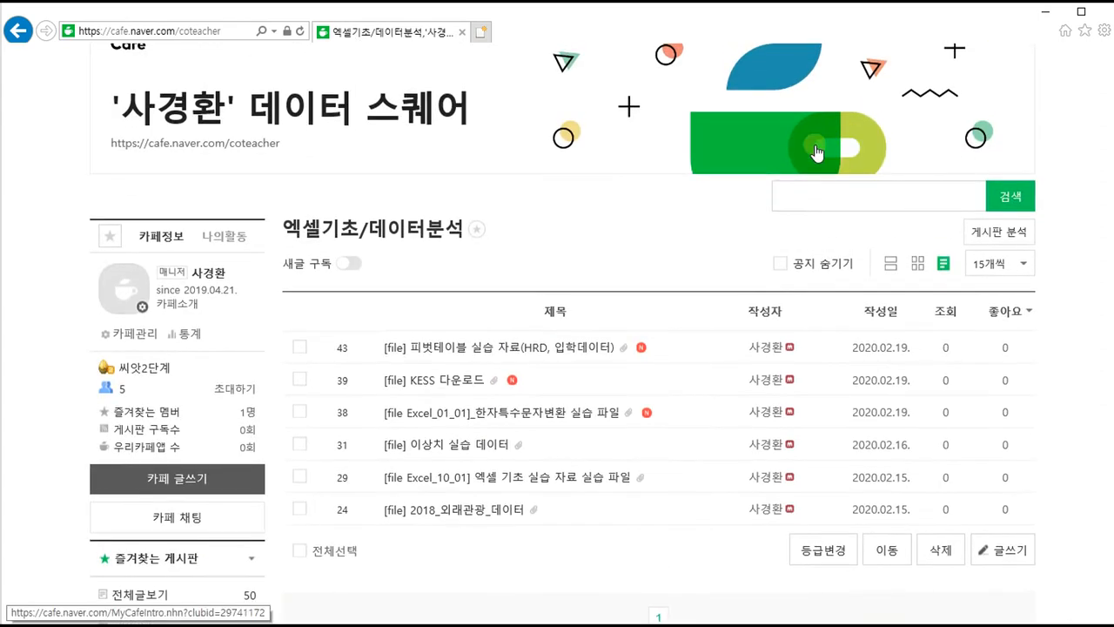
Search the cafe for "10_01" and open the attachments of the post [file Excel_10_01] 엑셀 기초 실습 자료 실습 파일.
click(818, 197)
text(피)
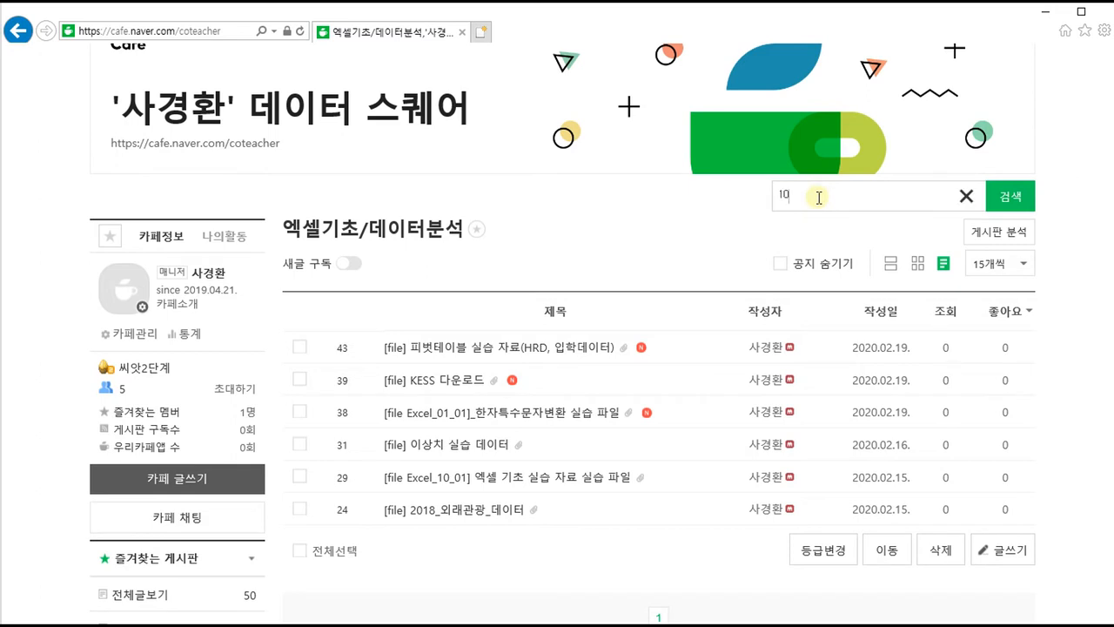
text(_01)
key(Return)
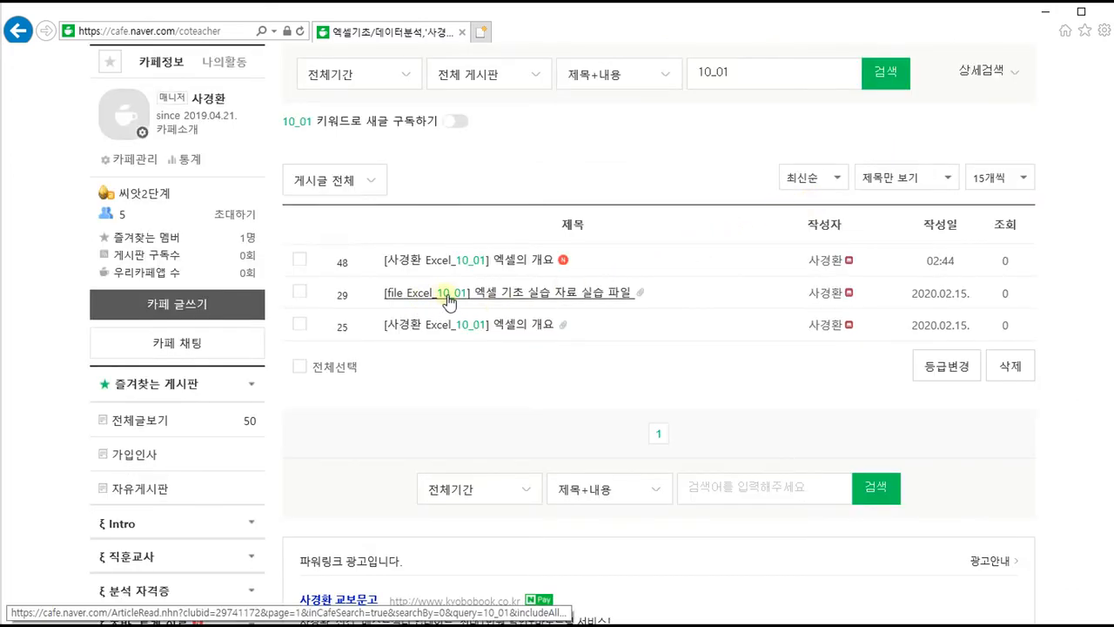
click(518, 296)
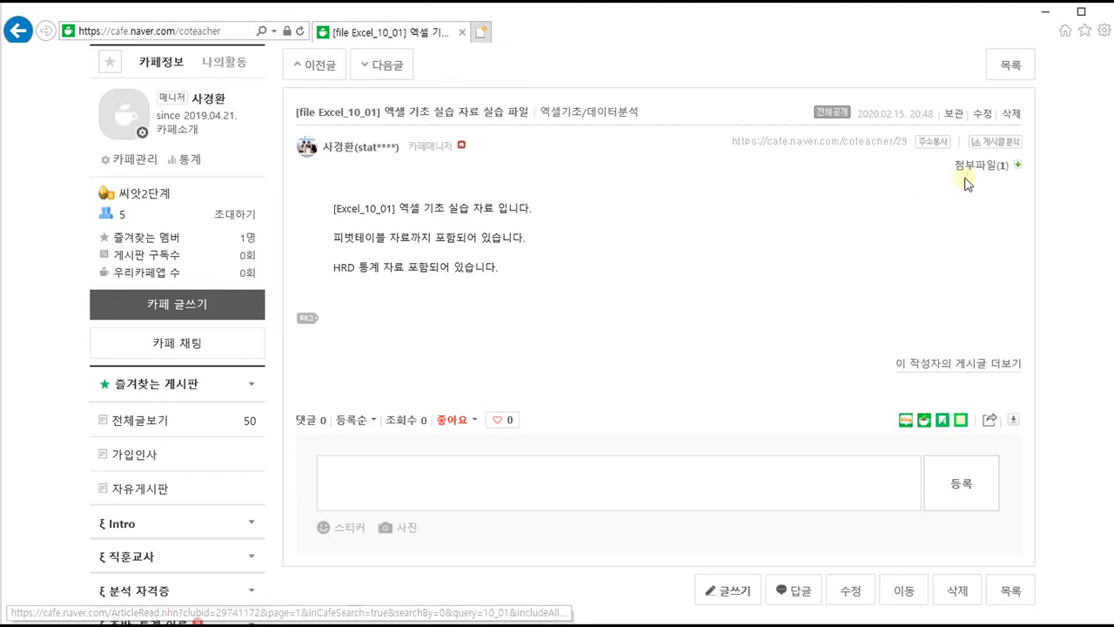
click(974, 167)
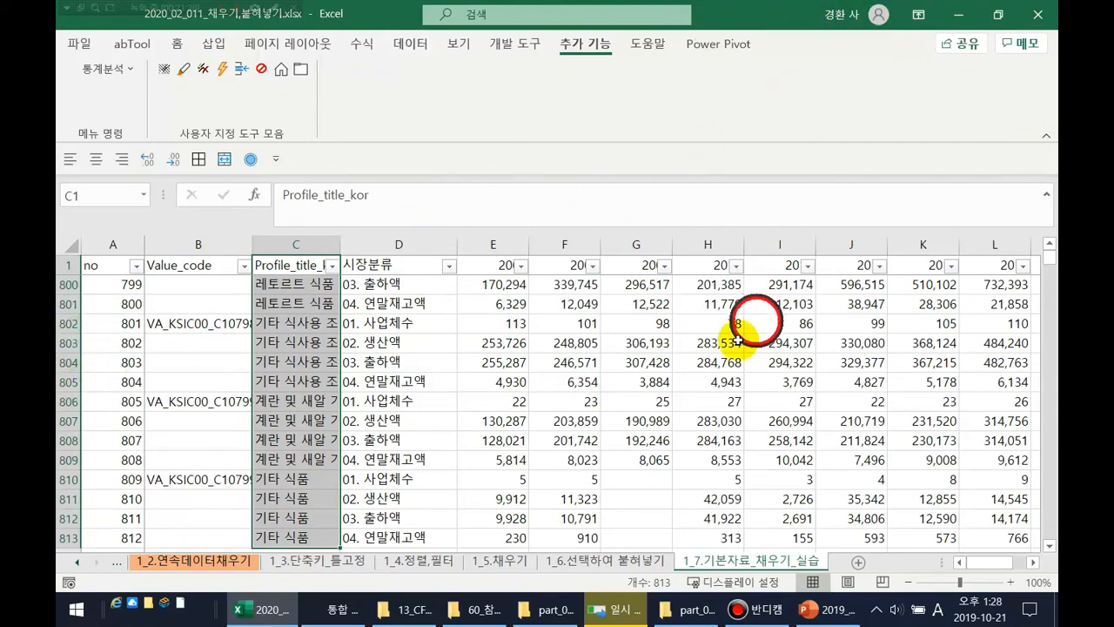
click(175, 558)
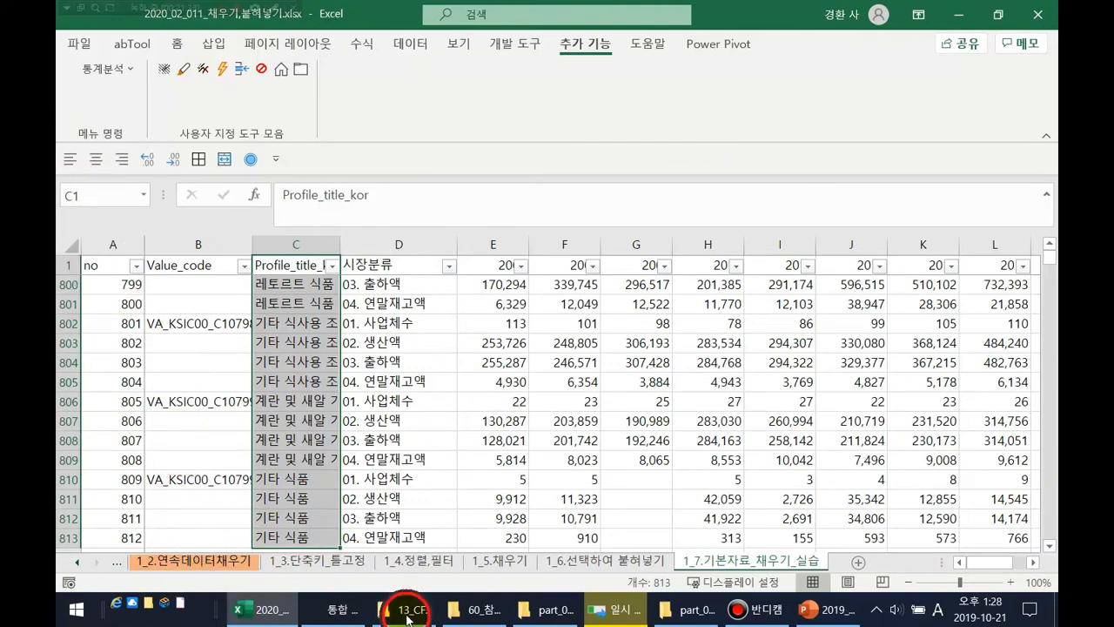
mouse_move(407, 617)
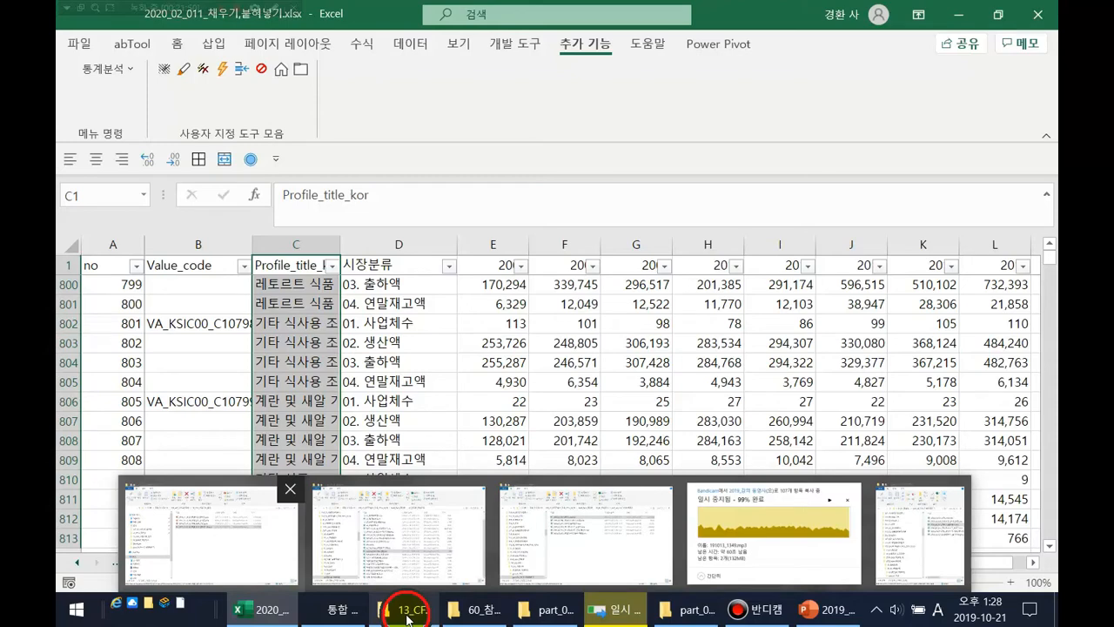
click(409, 617)
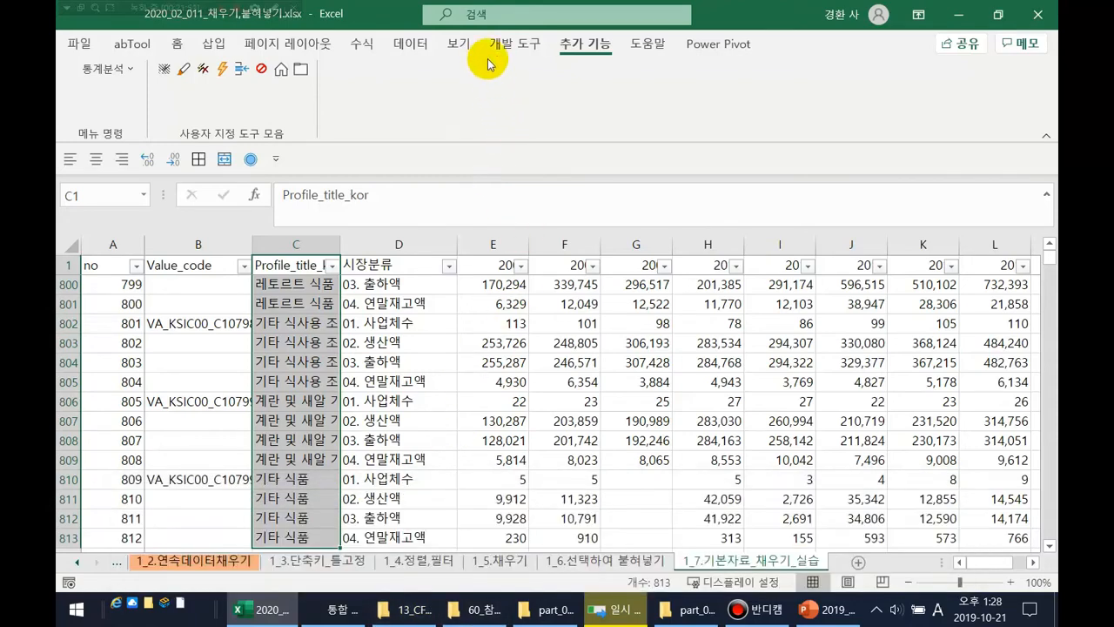
Open a second window of the workbook 2020_02_011_채우기,붙혀넣기.xlsx and arrange both workbook windows side by side, each filling half the screen.
click(458, 43)
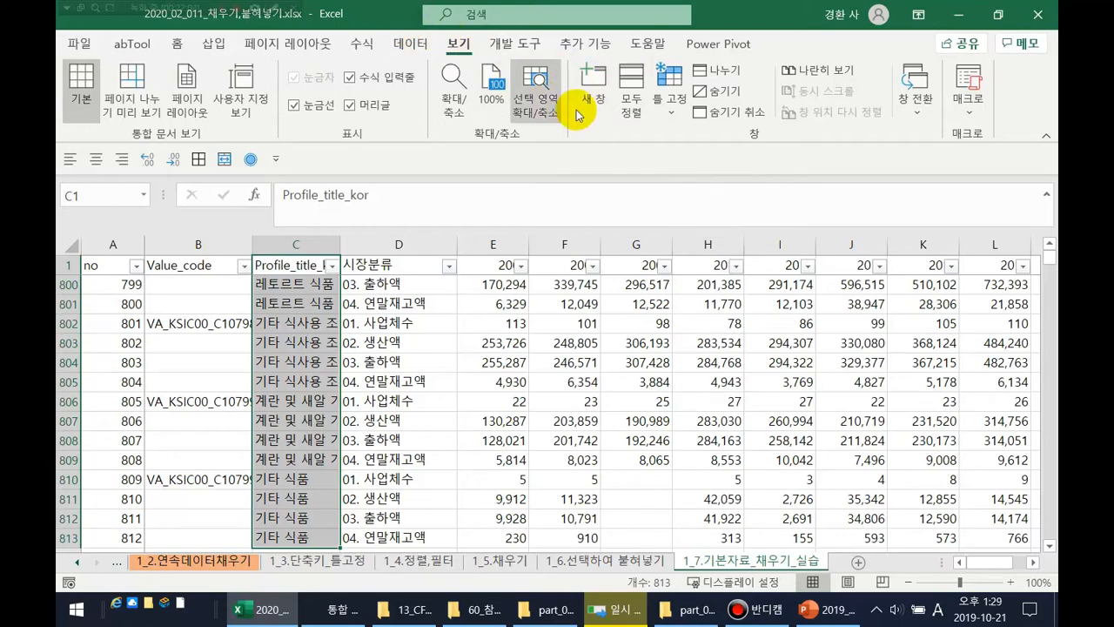
click(612, 102)
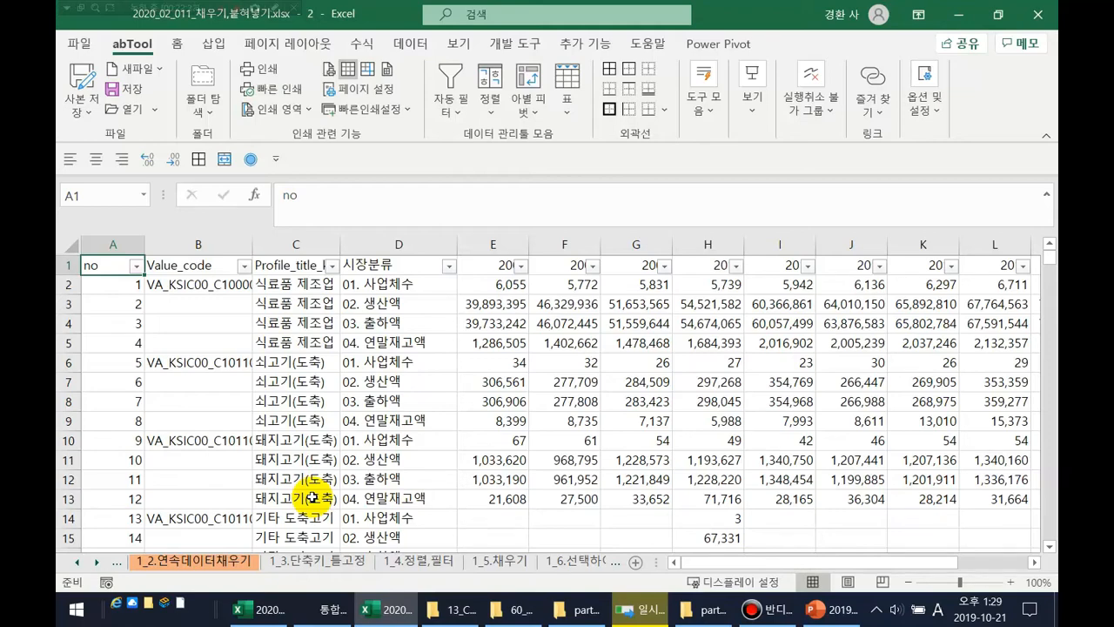
click(452, 39)
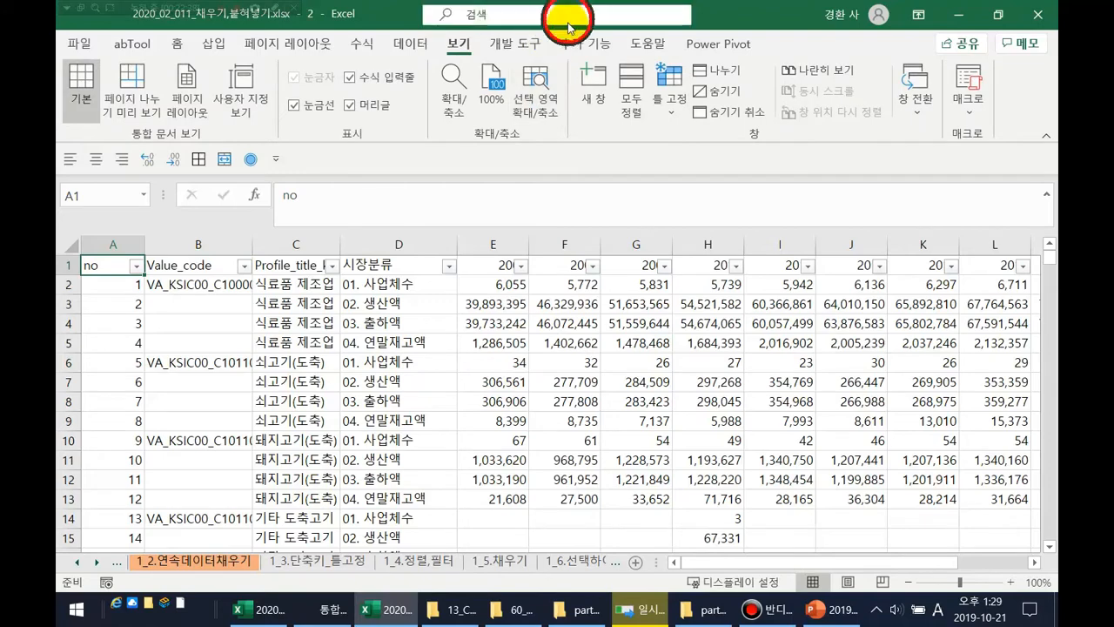
click(535, 84)
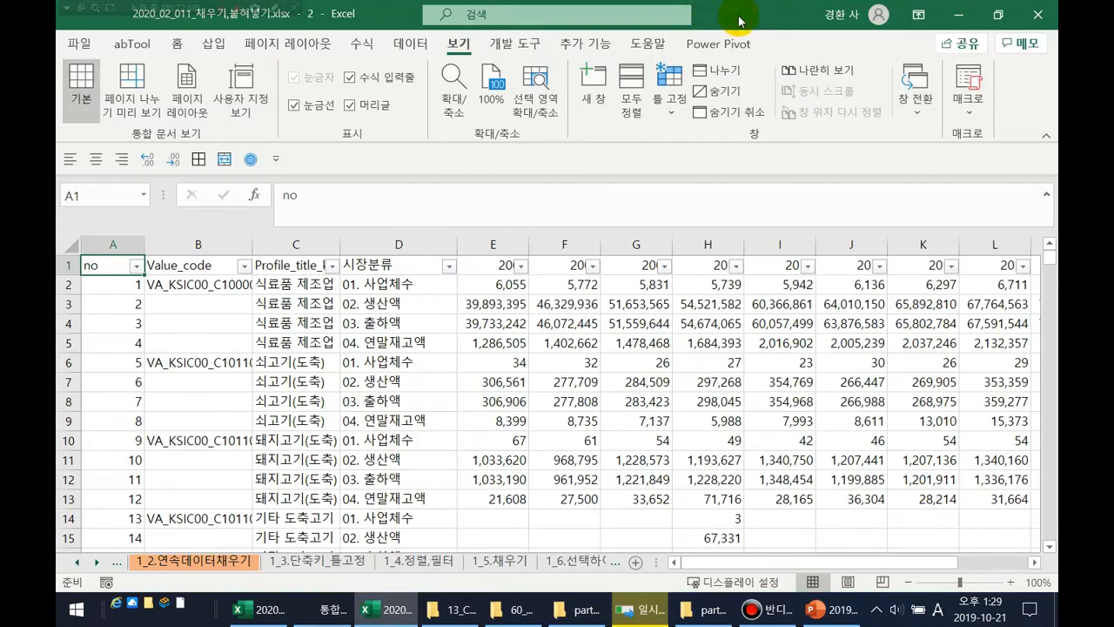
key(super+Right)
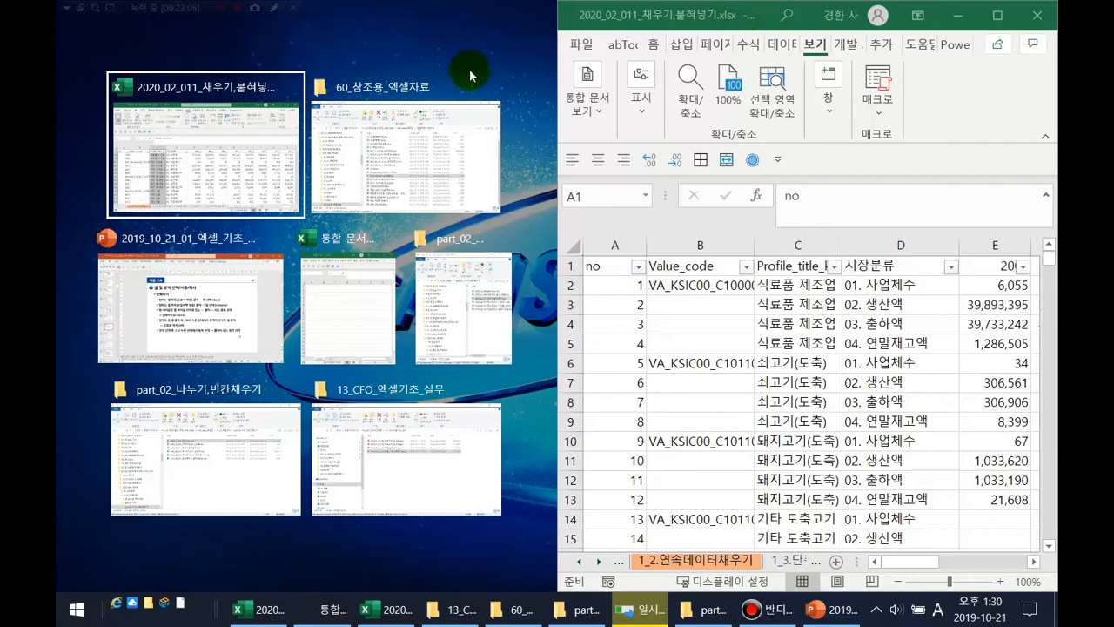
click(266, 153)
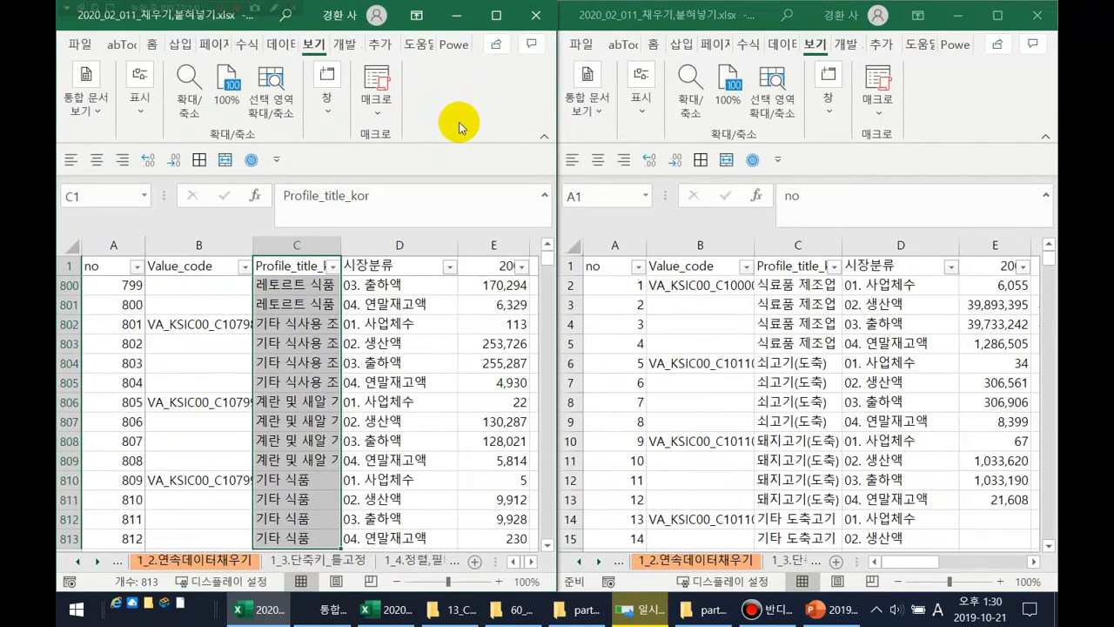
Select cell D801 in the original workbook window and cell B4 in the second window.
click(417, 304)
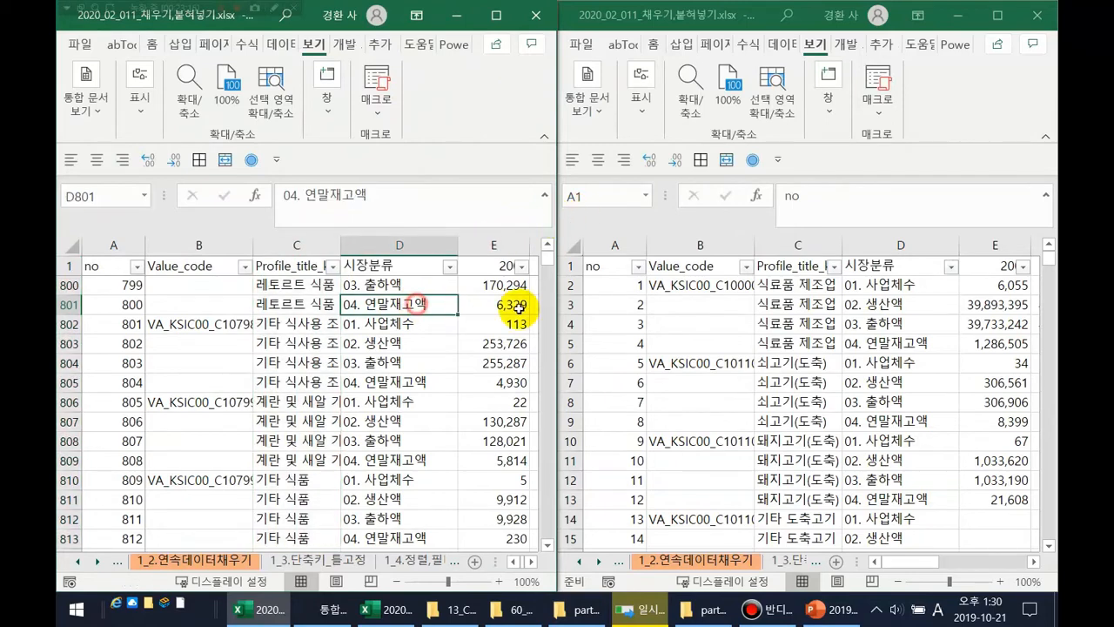
click(720, 342)
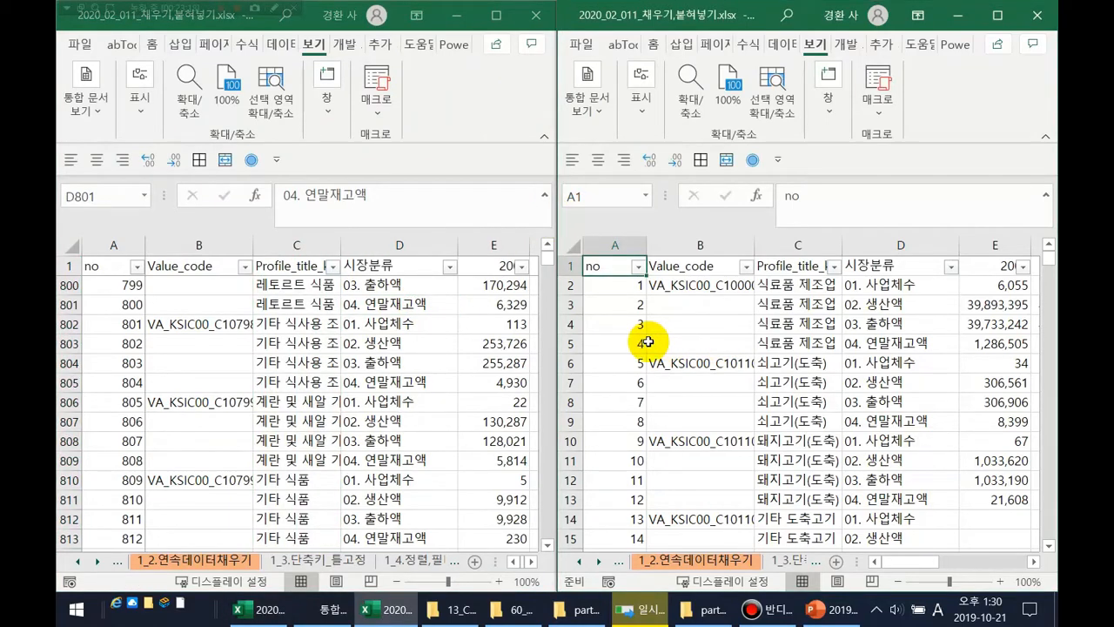
click(729, 324)
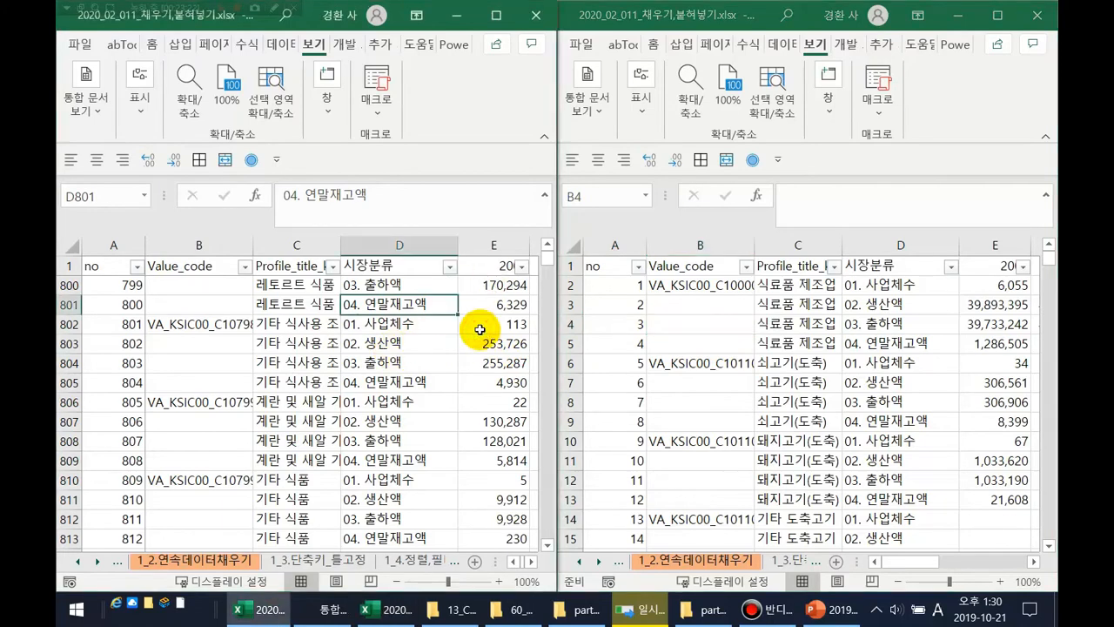
Enter "a" in cell B3 of the original workbook window, leaving the Value_code in B2 as it is.
scroll(477, 333, up, 12)
drag(547, 263, 545, 218)
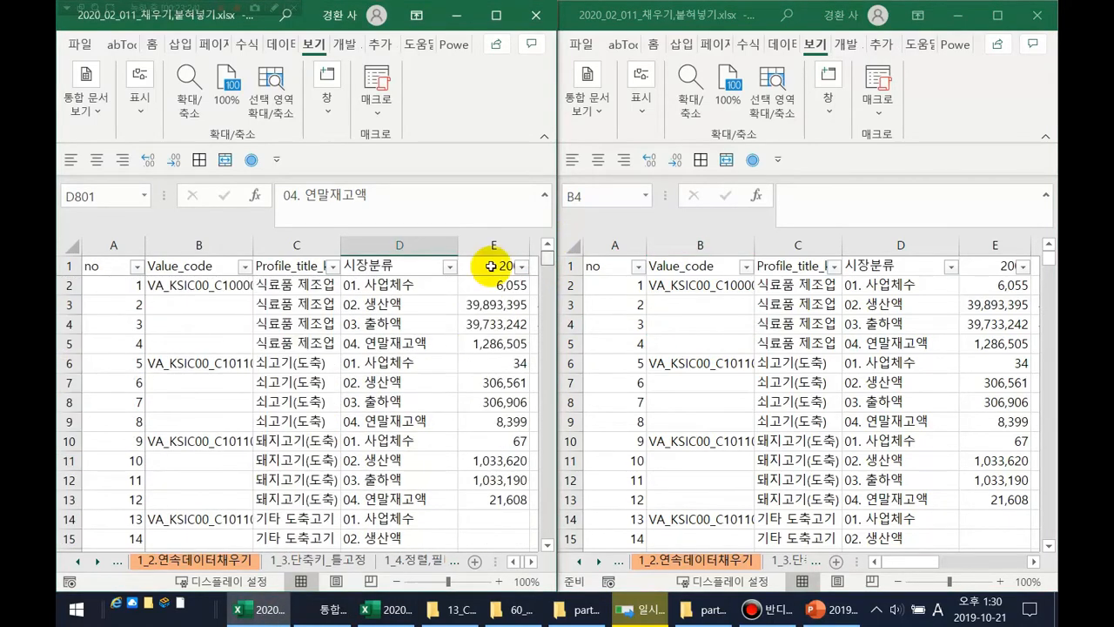
click(218, 287)
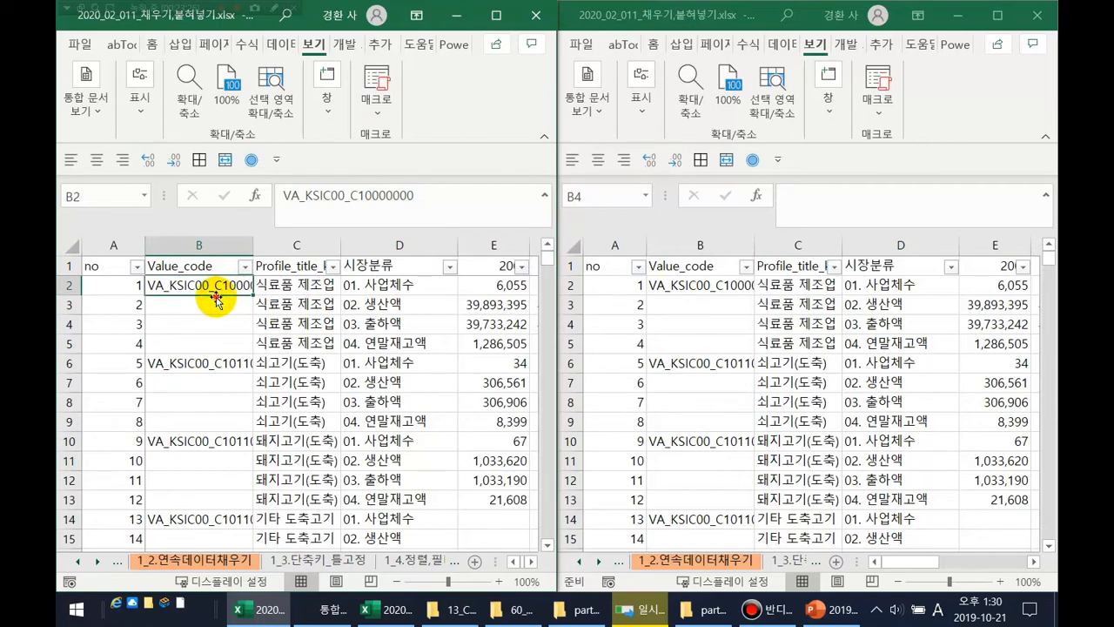
text(a)
key(Escape)
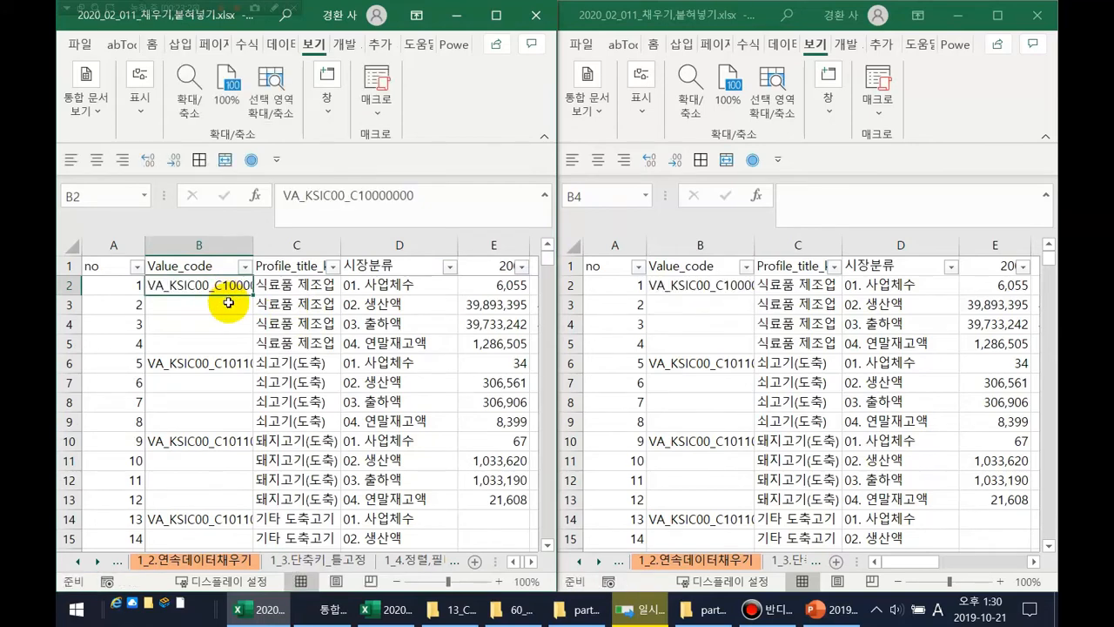
click(228, 300)
text(a)
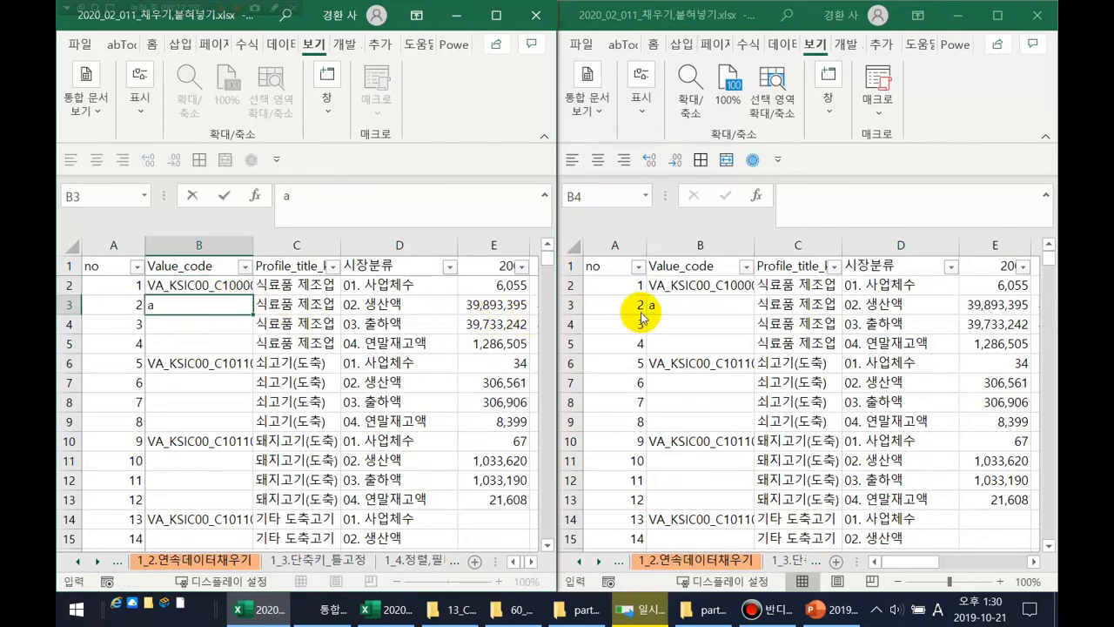
click(723, 317)
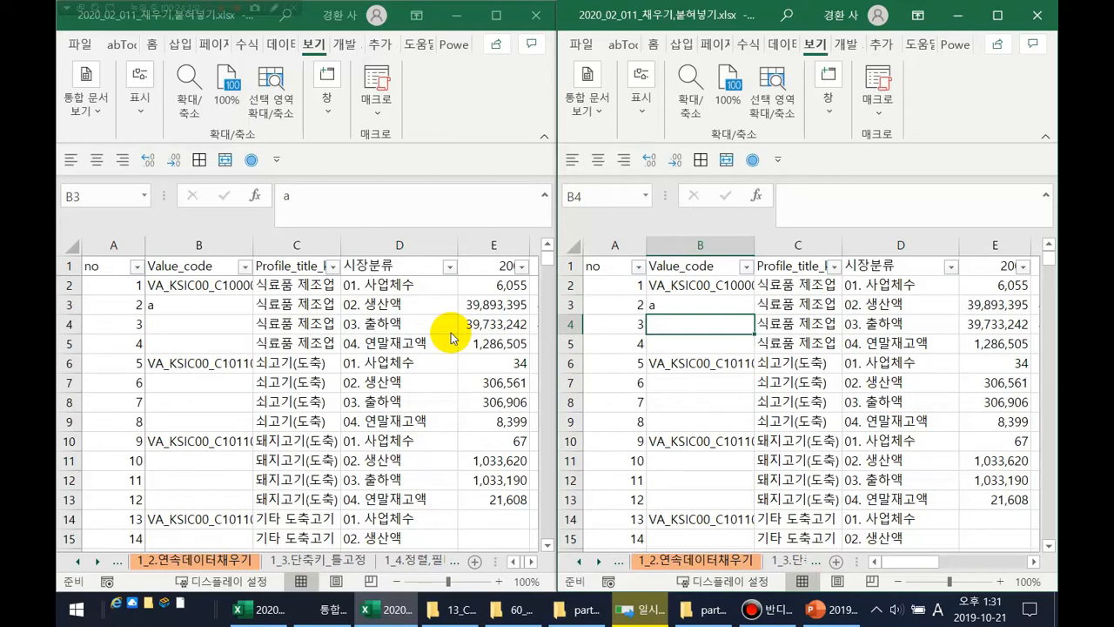
Close the second window of the workbook.
click(1038, 15)
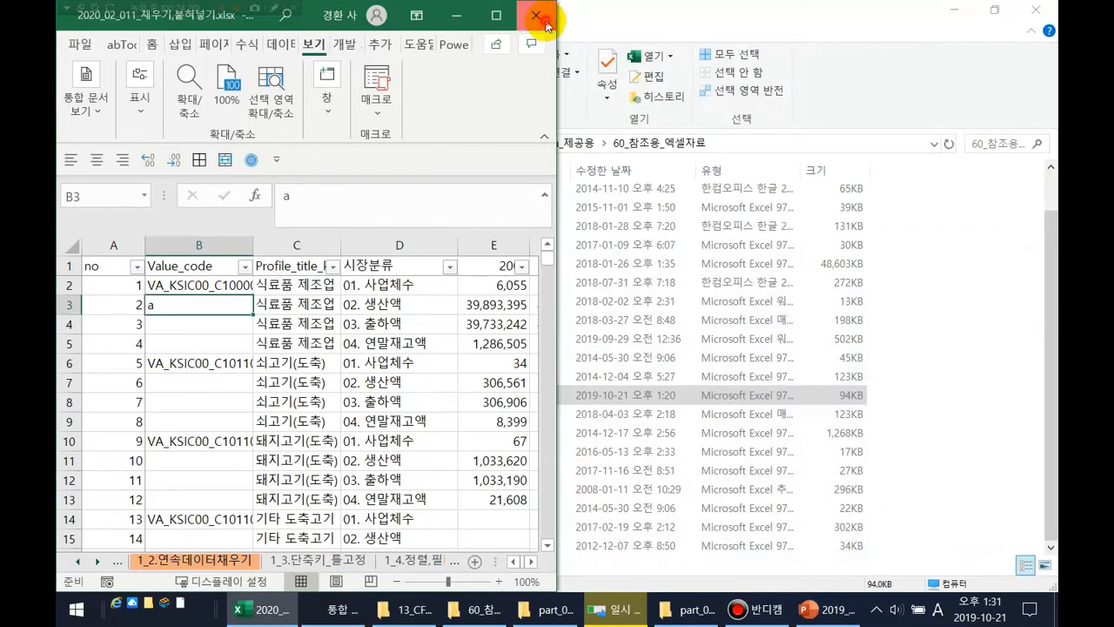
Close the workbook 2020_02_011_채우기,붙혀넣기.xlsx and the remaining blank workbook 통합 문서1.
click(536, 15)
click(561, 342)
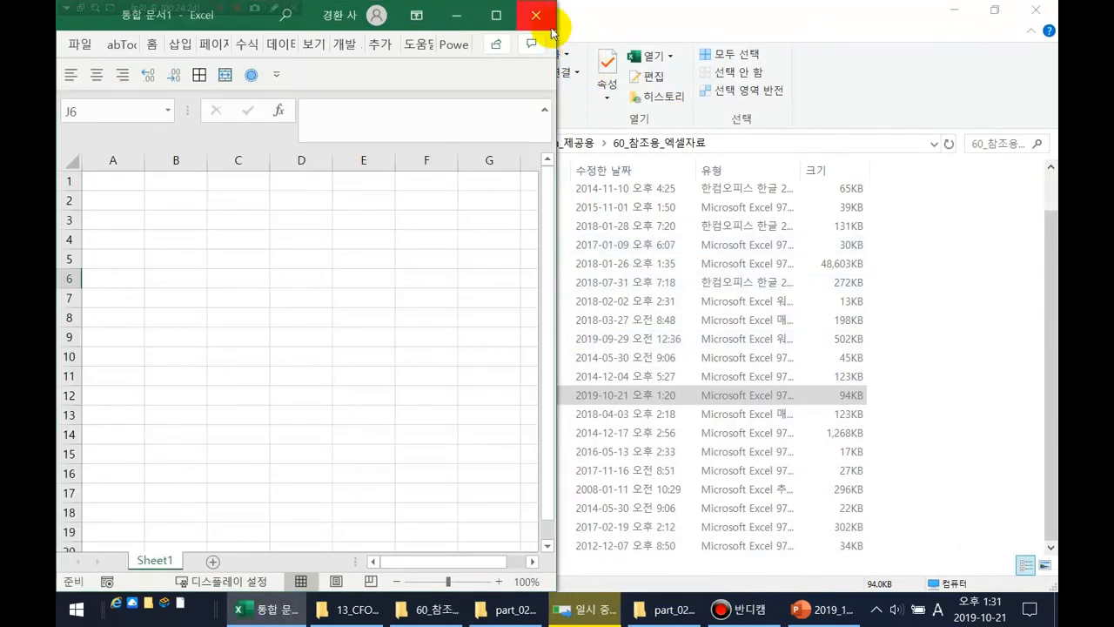
click(546, 16)
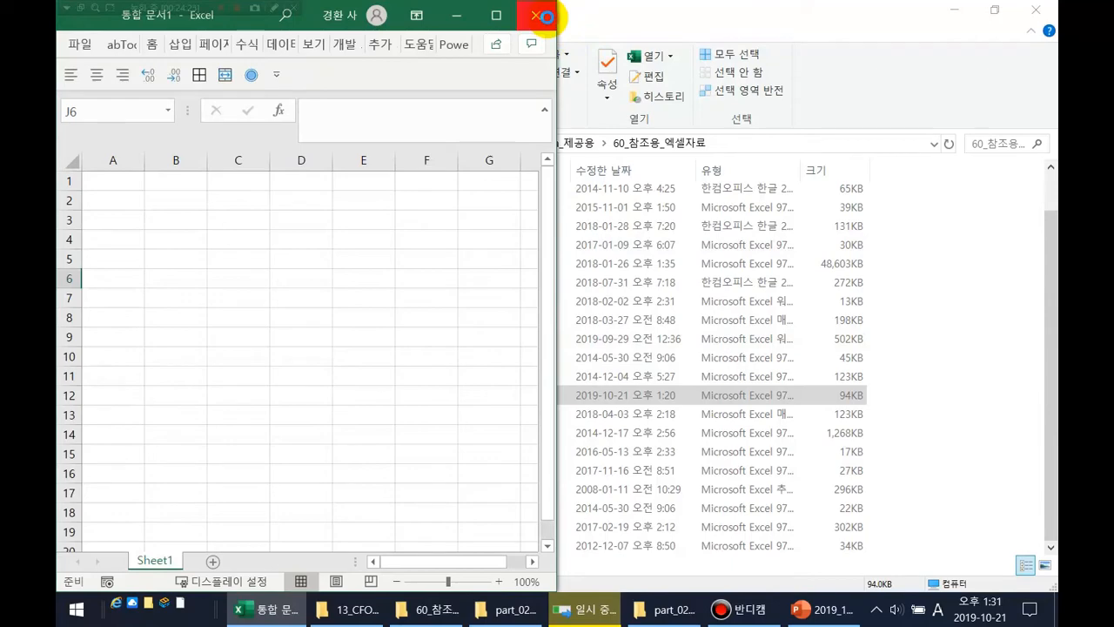
Switch to the PowerPoint lecture deck, go back to slide 8, 기본 윈도우 단축키, and start the slide show from it.
click(817, 611)
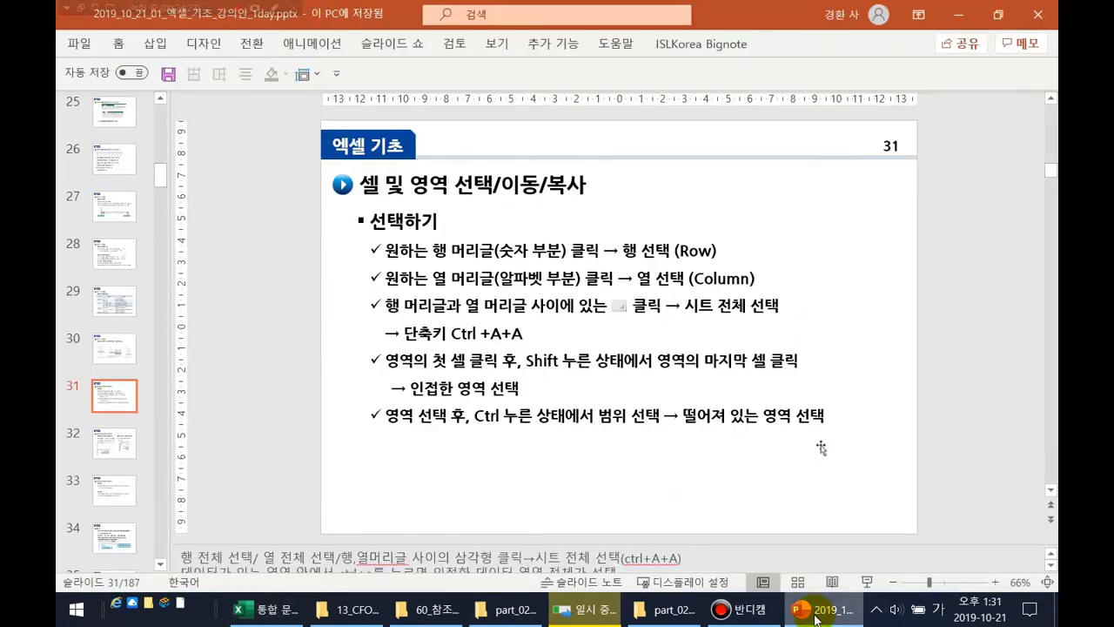
key(Page_Up)
key(Page_Up)
key(Page_Up)
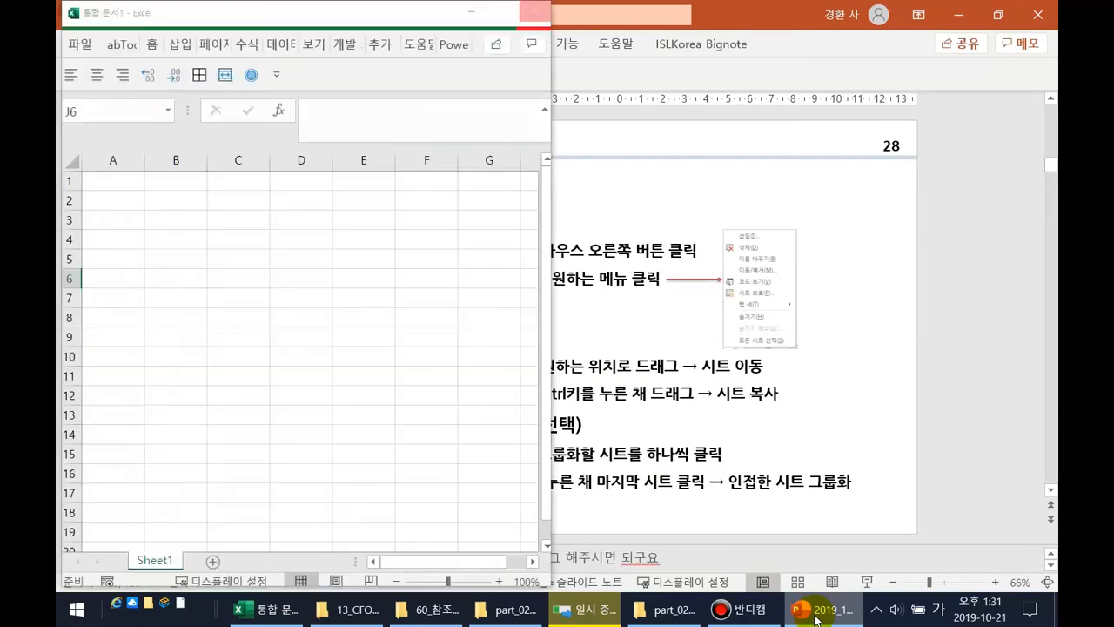
key(Page_Up)
key(Page_Up)
key(Page_Up)
key(Page_Up)
key(Page_Up)
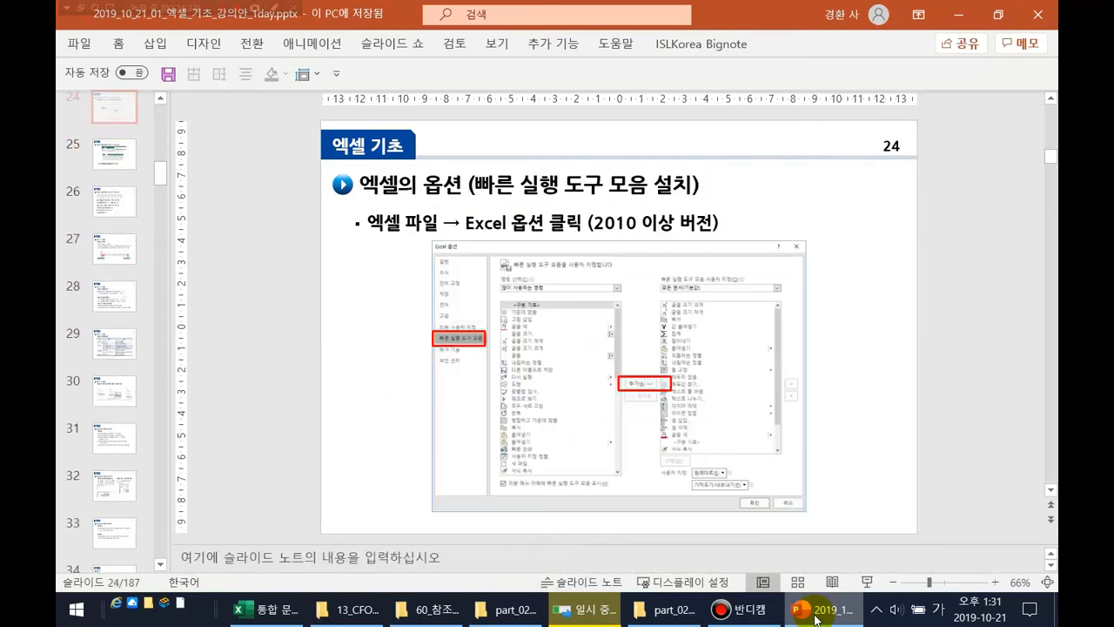
key(Page_Up)
key(Page_Up)
key(Page_Up)
key(Page_Up)
key(Page_Up)
key(Page_Up)
key(Page_Up)
key(Page_Up)
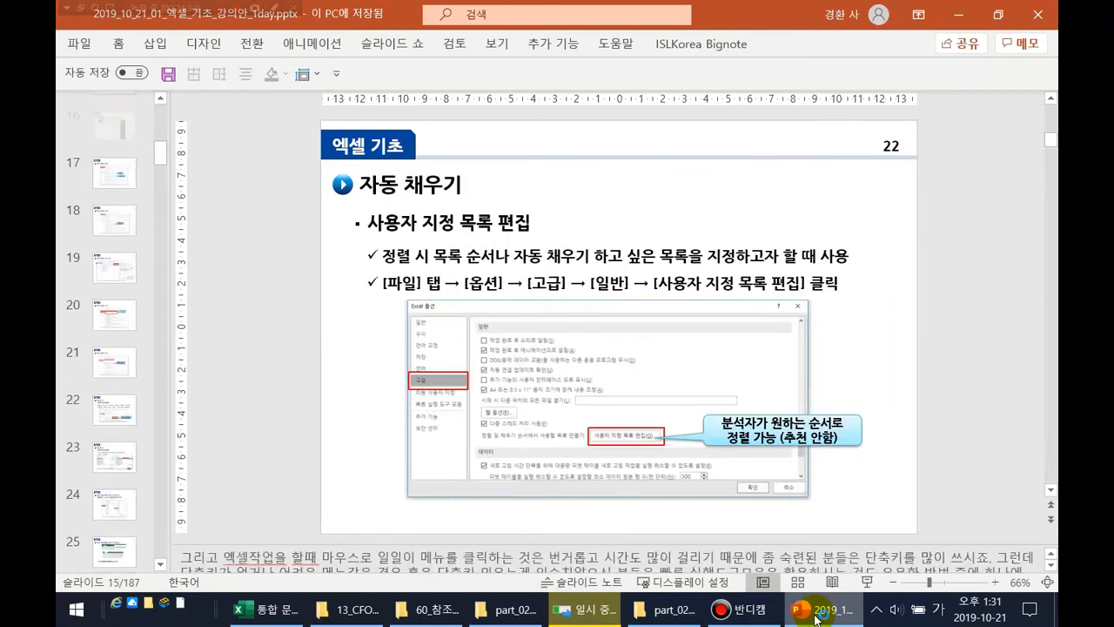
key(Page_Up)
key(Page_Up)
key(Page_Up)
key(Page_Up)
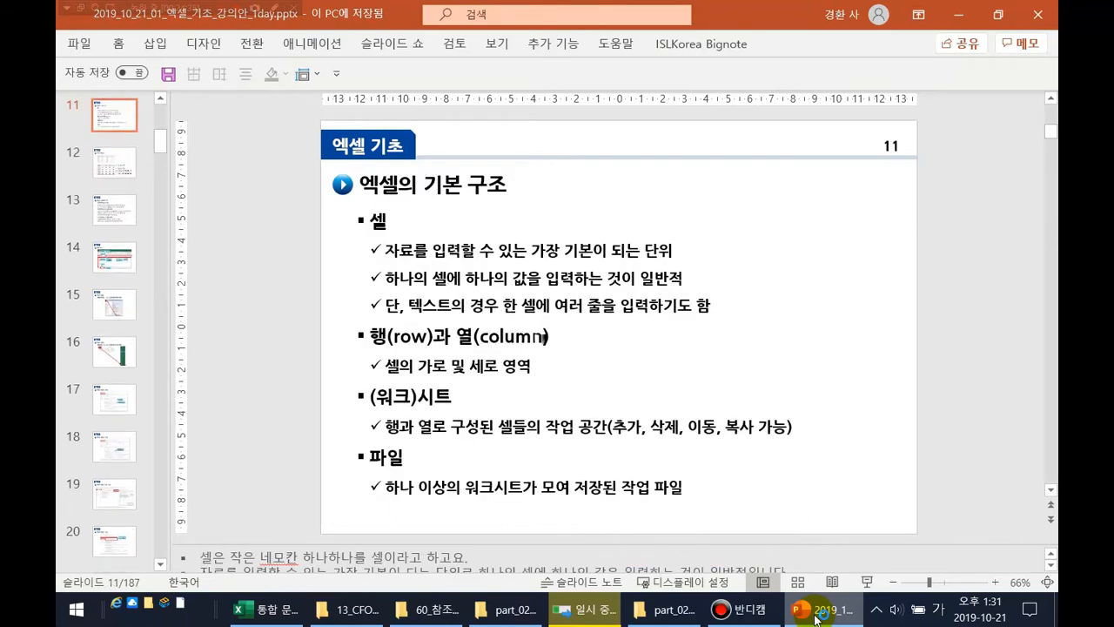
key(Page_Up)
key(Page_Up)
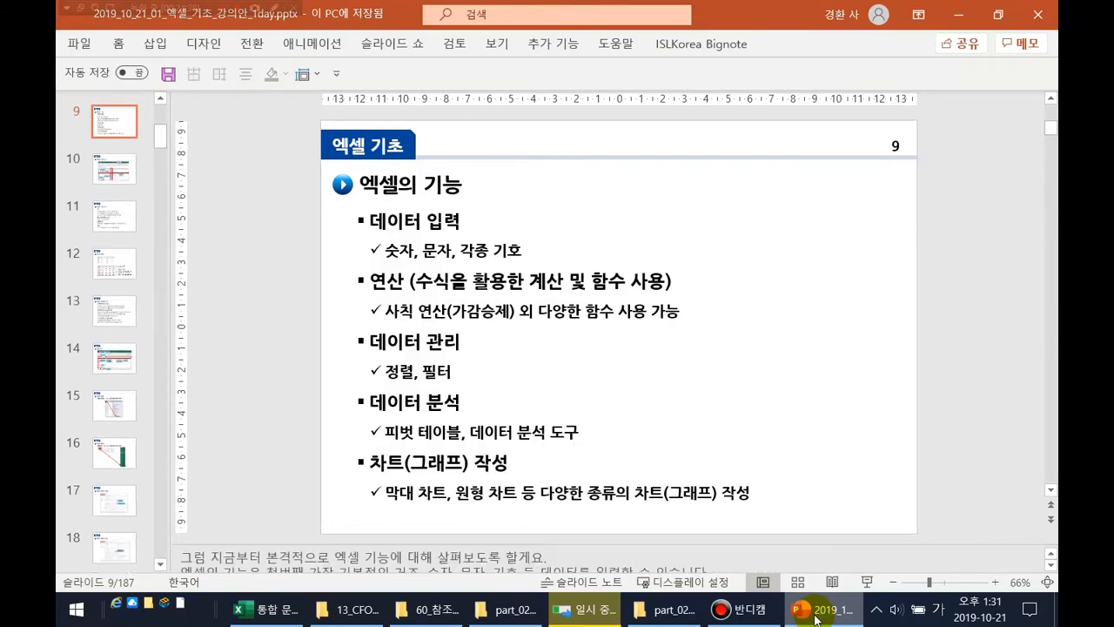
key(Page_Up)
key(Page_Down)
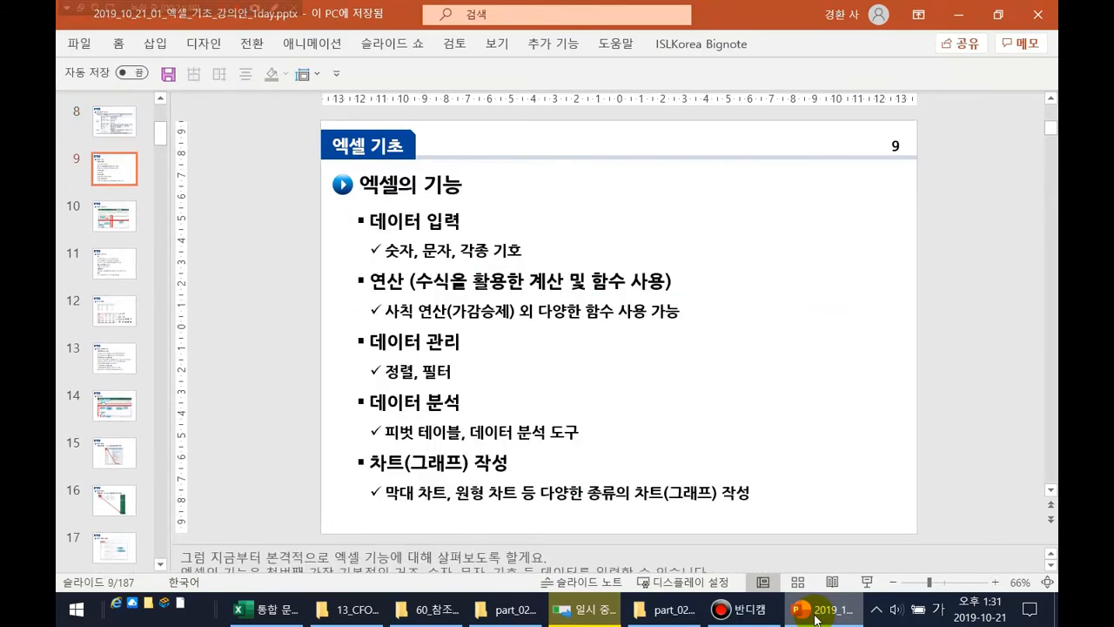
key(Page_Up)
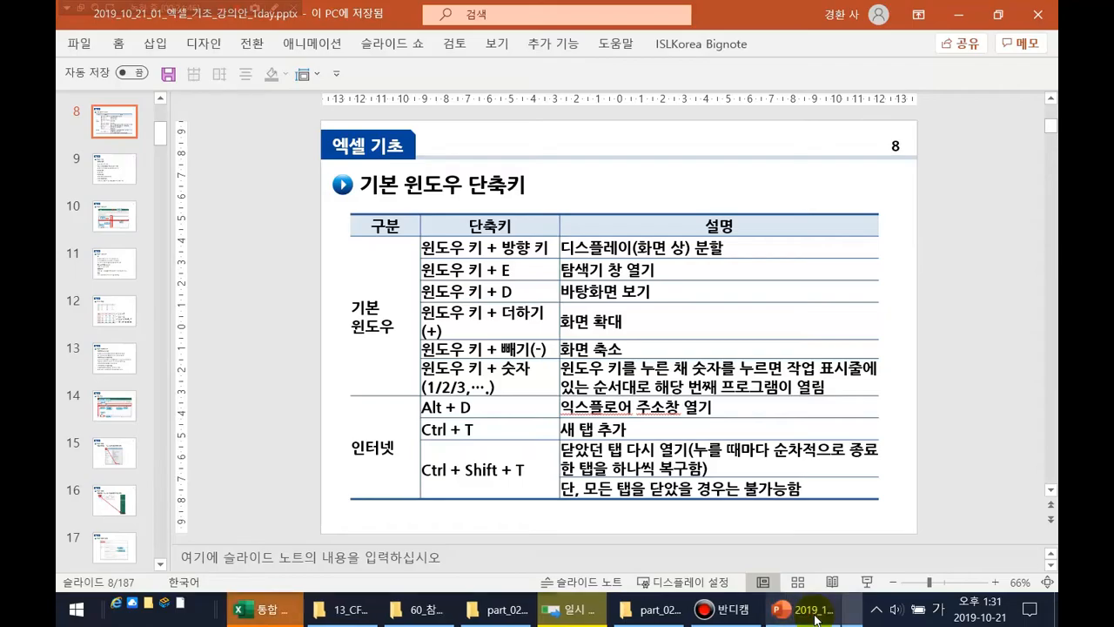
key(shift+F5)
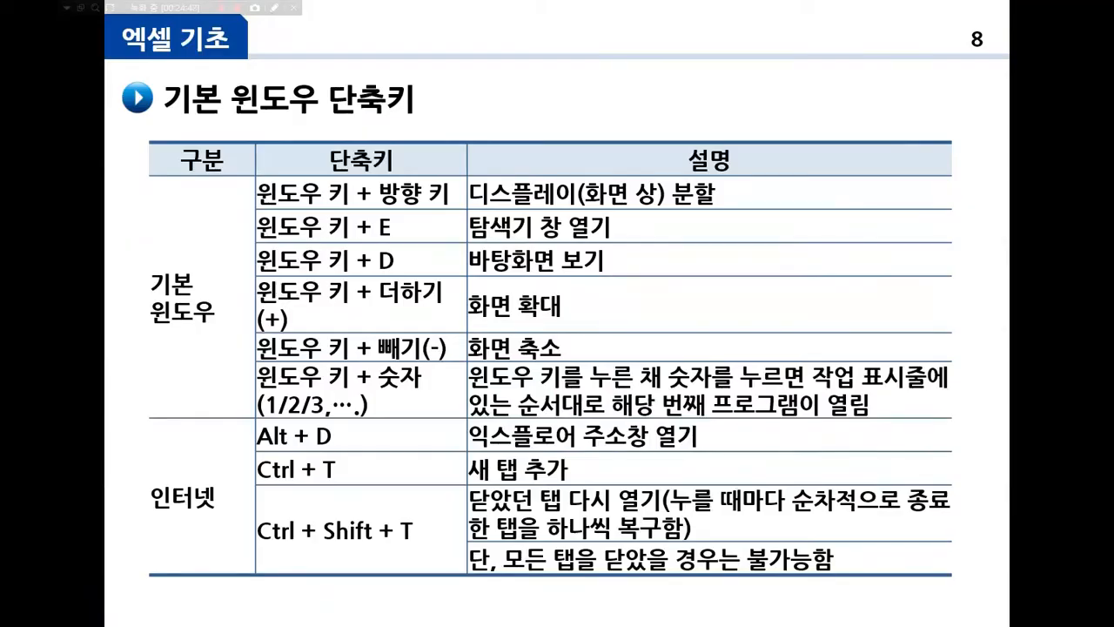
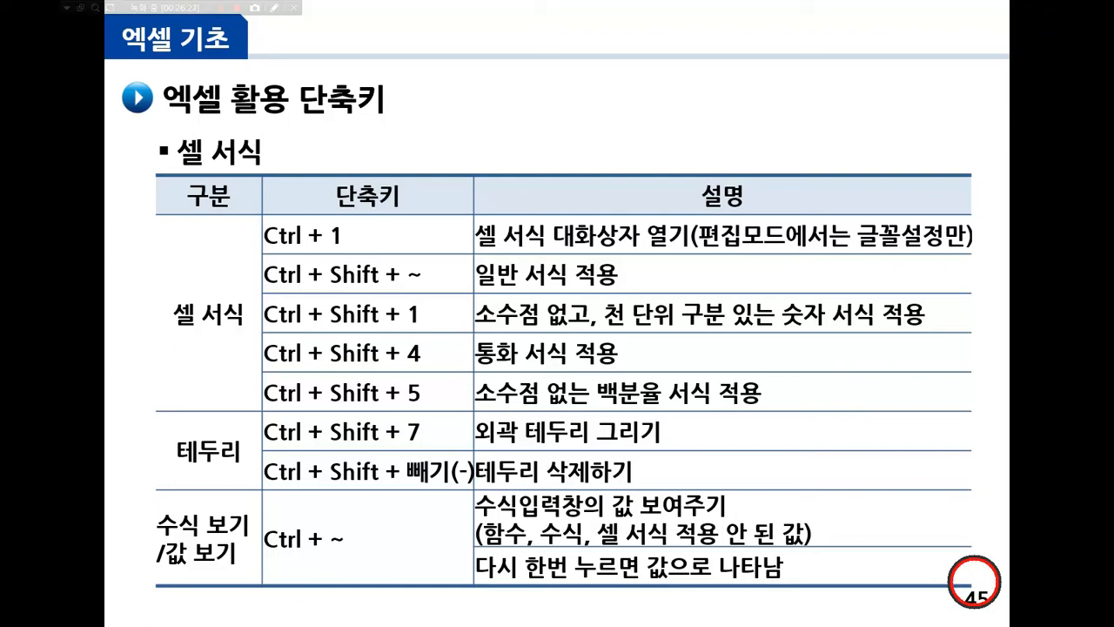
Advance the slide show from slide 45 through the 자료 입력 section to the 자료 편집 title slide, 58.
key(Right)
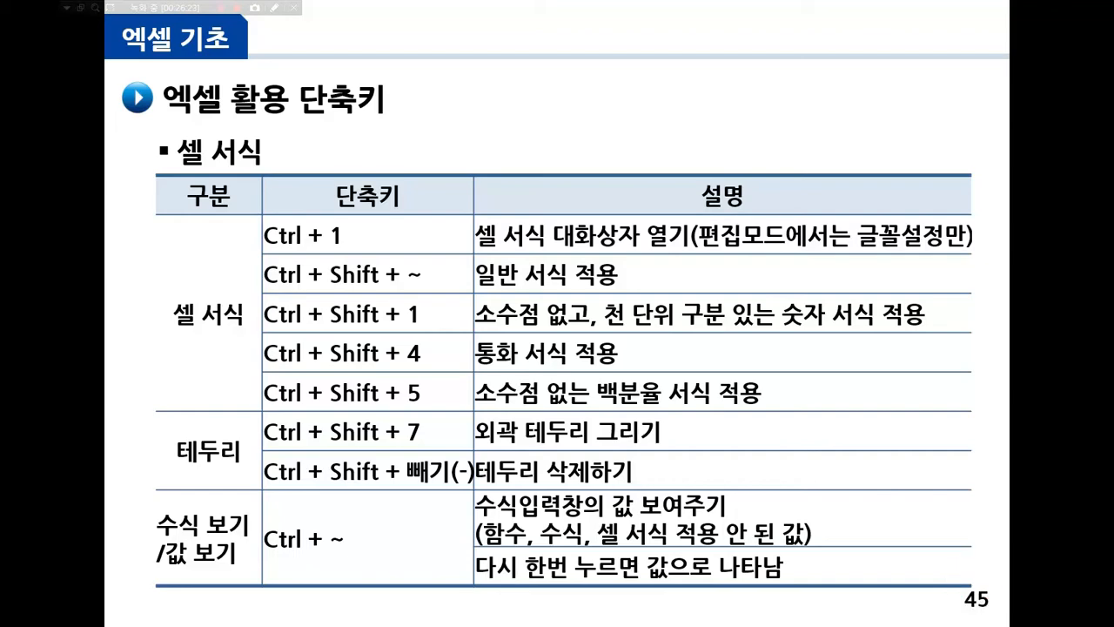
key(Right)
key(Right)
key(Right)
key(Right)
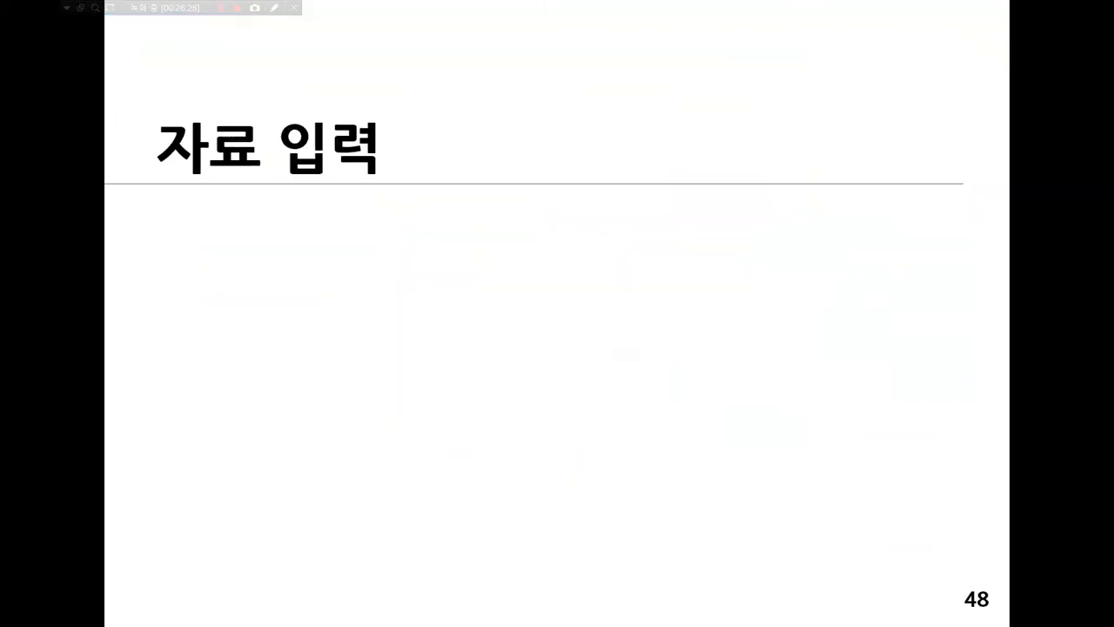
key(Right)
key(Right)
key(Right)
key(Right)
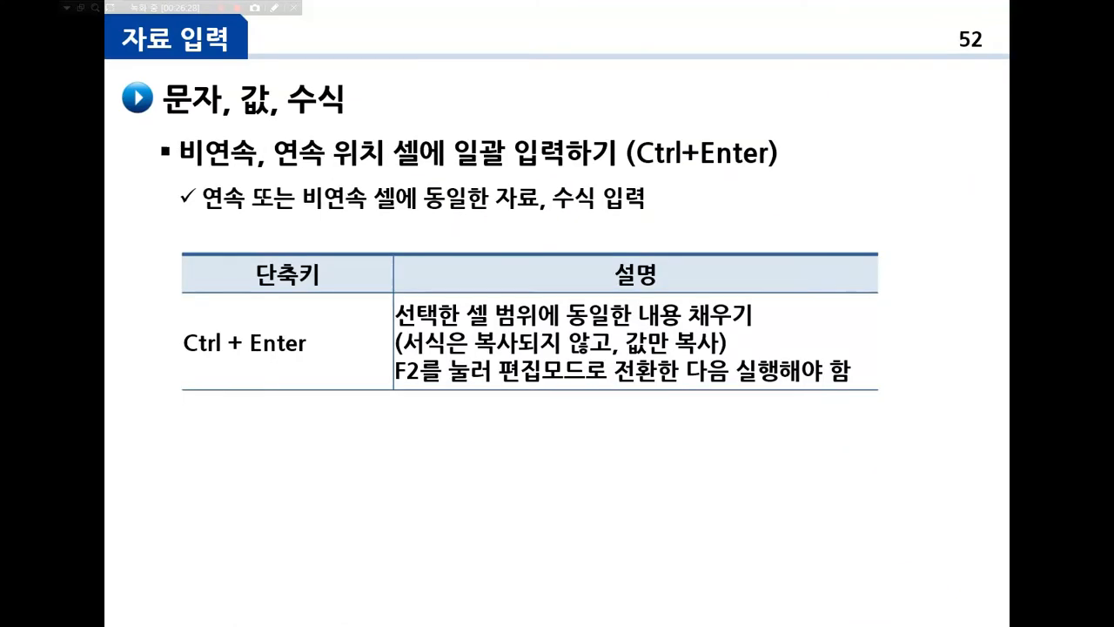
key(Right)
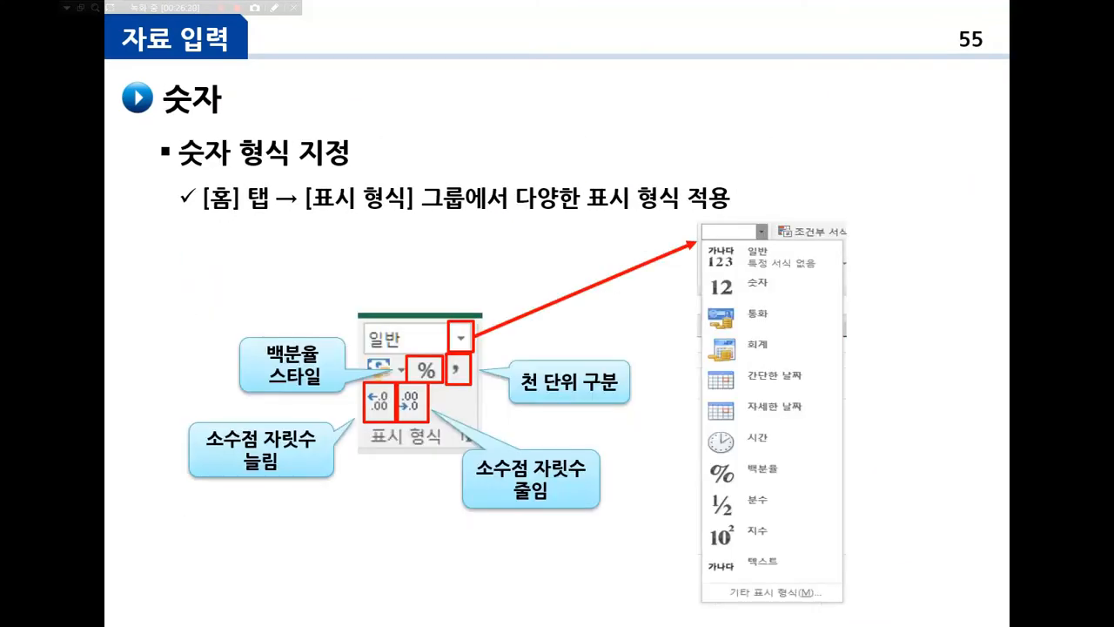
key(Right)
key(Right)
key(Right)
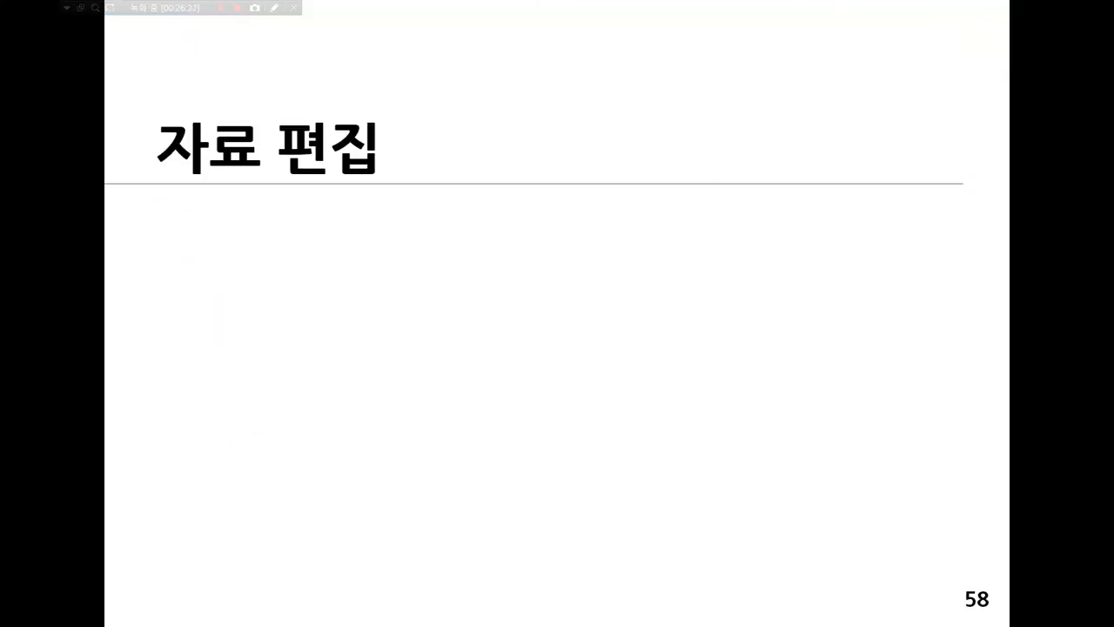
Review the 자료 편집 slides on sorting, filtering and copying, up to slide 70, 선택하여 붙여넣기.
key(Right)
key(Right)
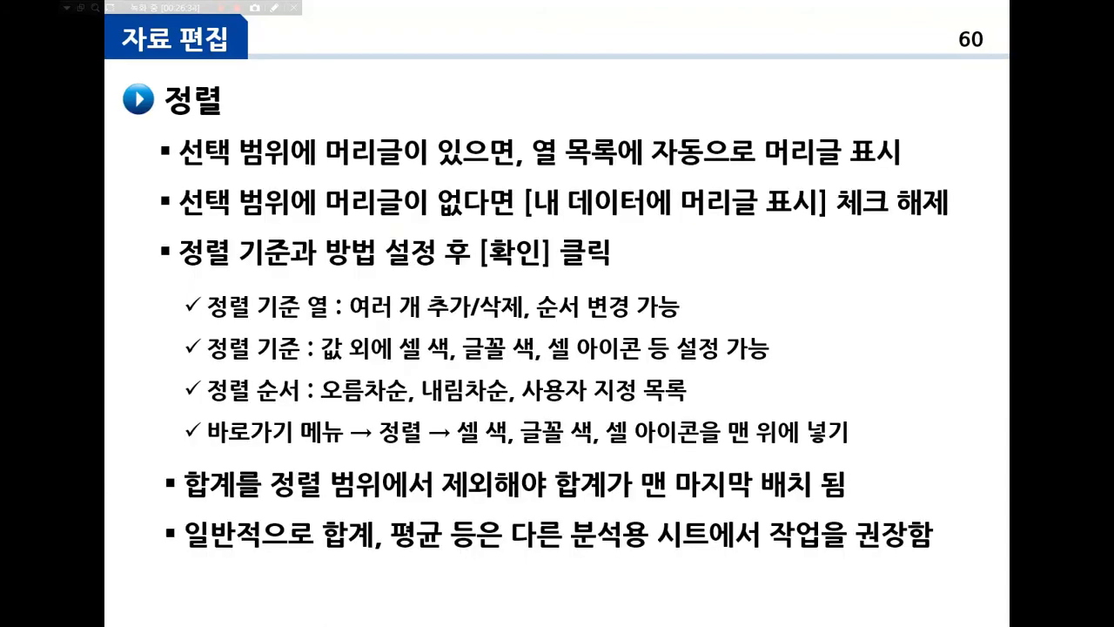
key(Right)
key(Right)
key(Right)
key(Right)
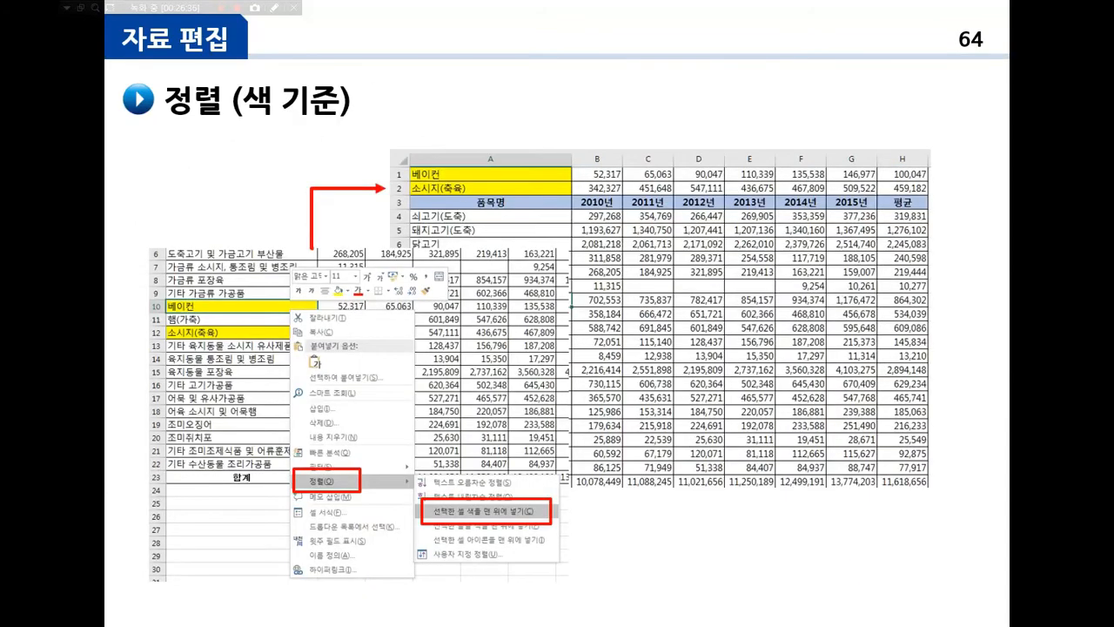
key(Right)
key(Right)
key(Right)
key(Right)
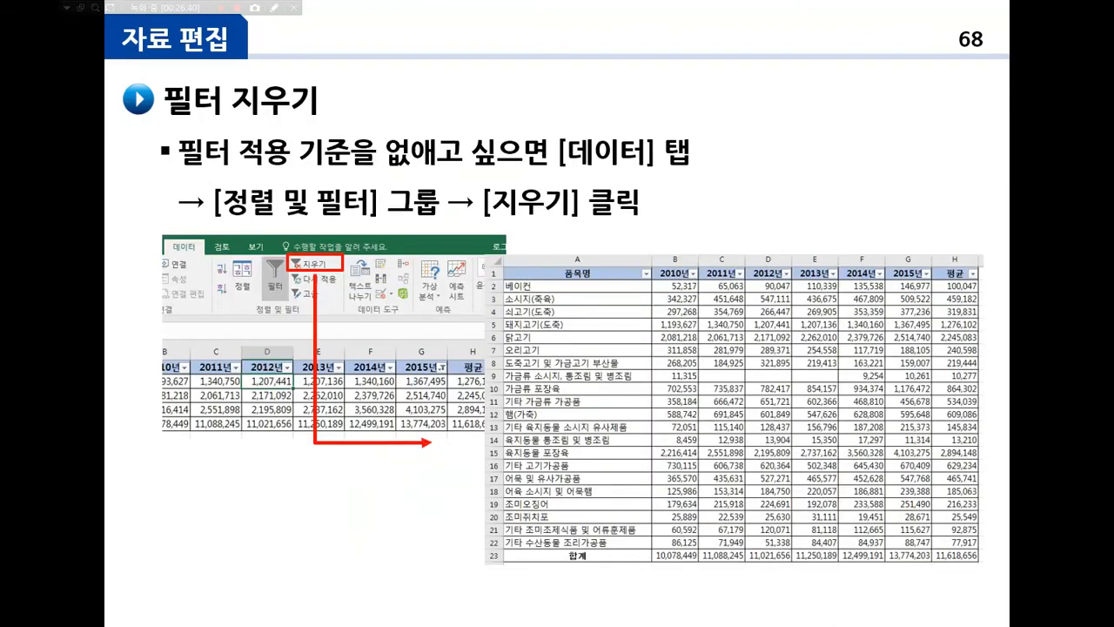
key(Right)
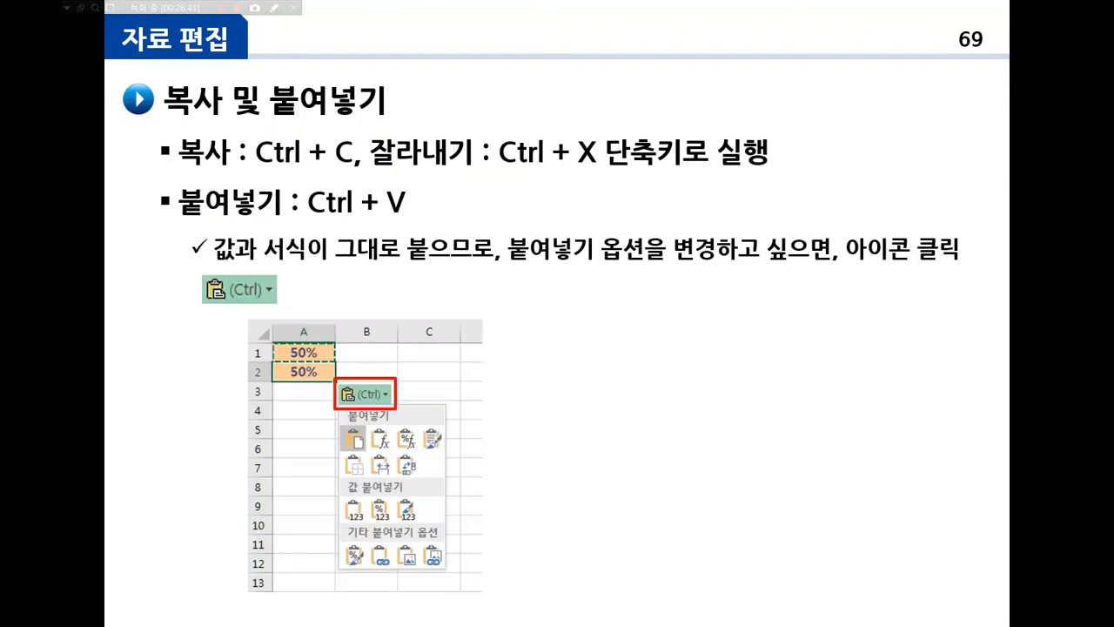
key(Right)
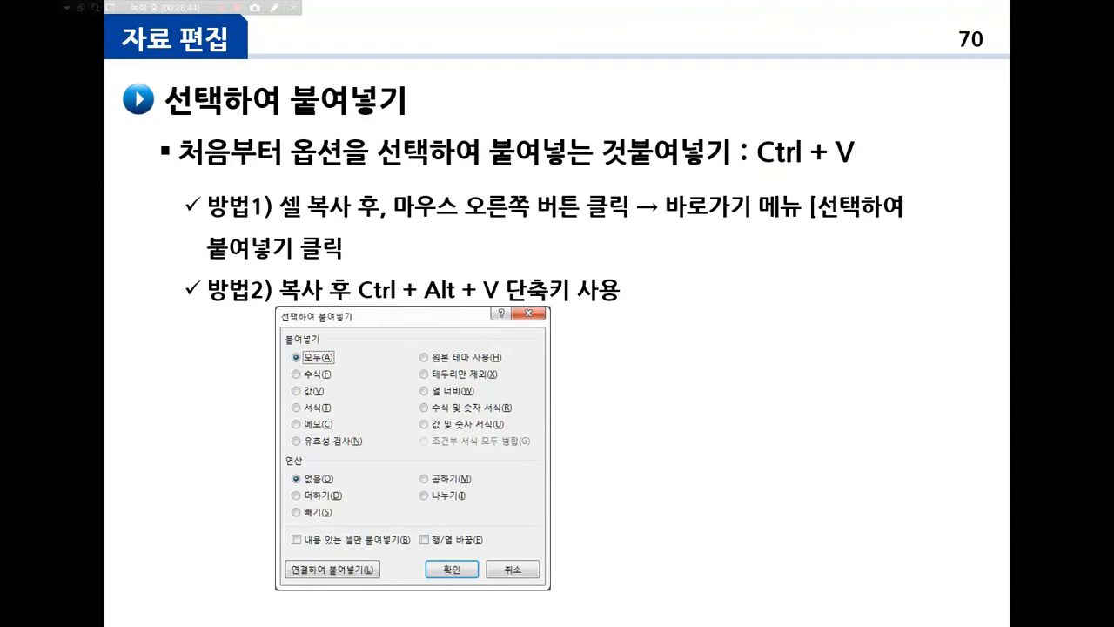
Review the paste-special calculation slides up to slide 77, 텍스트 나누기, and end the slide show.
key(ctrl+l)
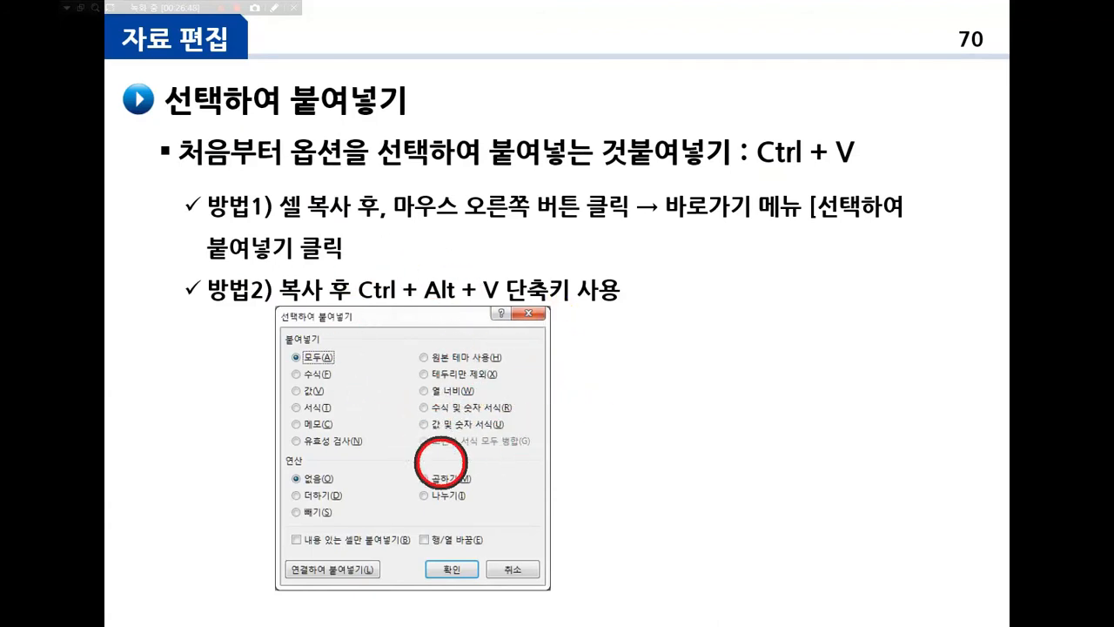
double_click(878, 603)
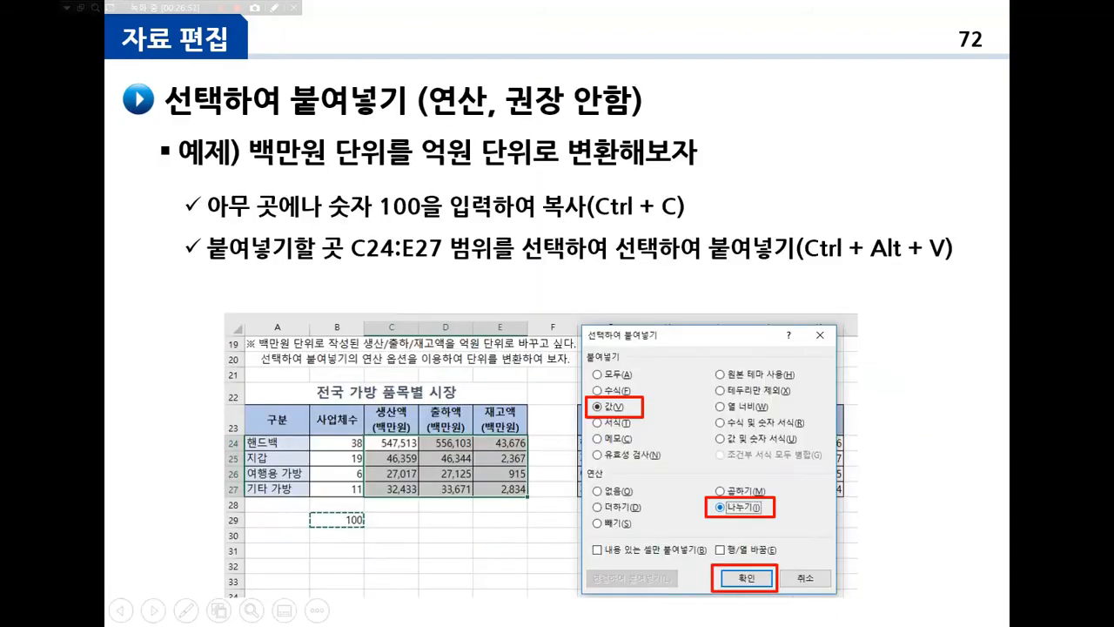
click(877, 602)
click(878, 603)
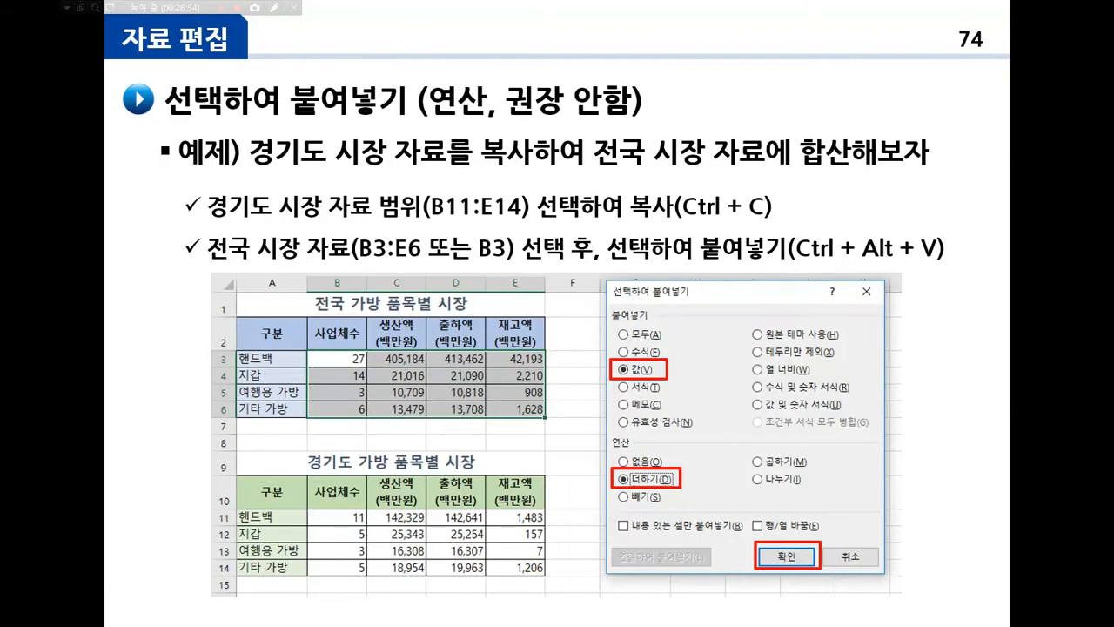
key(Right)
key(Right)
key(Right)
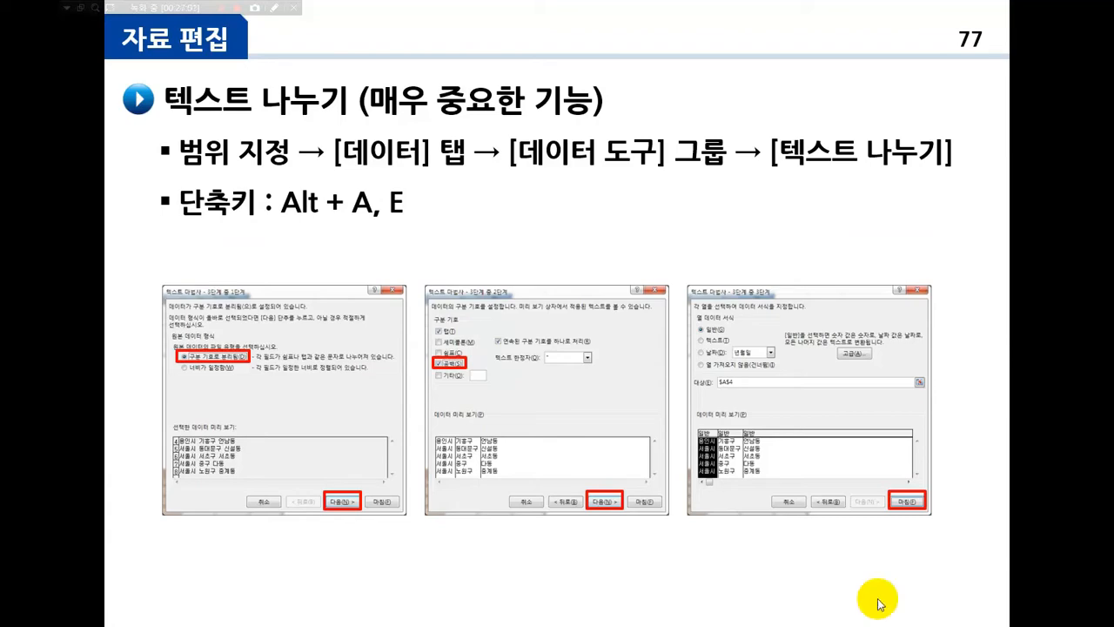
key(Escape)
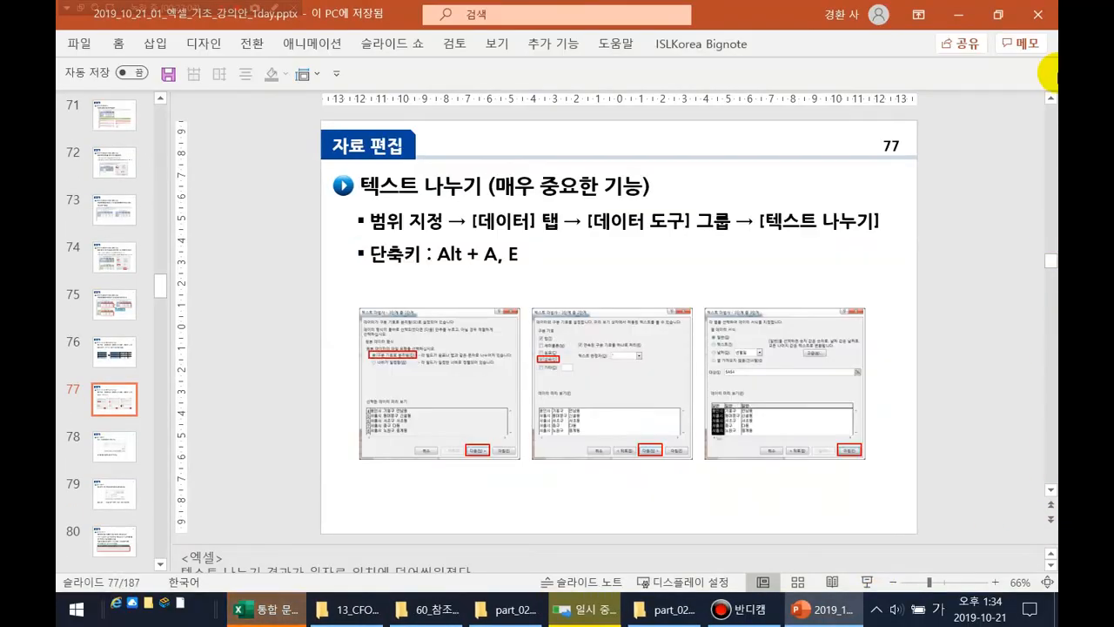
Switch to File Explorer, go to the 01_01_엑셀강의 folder, maximize the window and open the part_01_차트 folder.
click(663, 614)
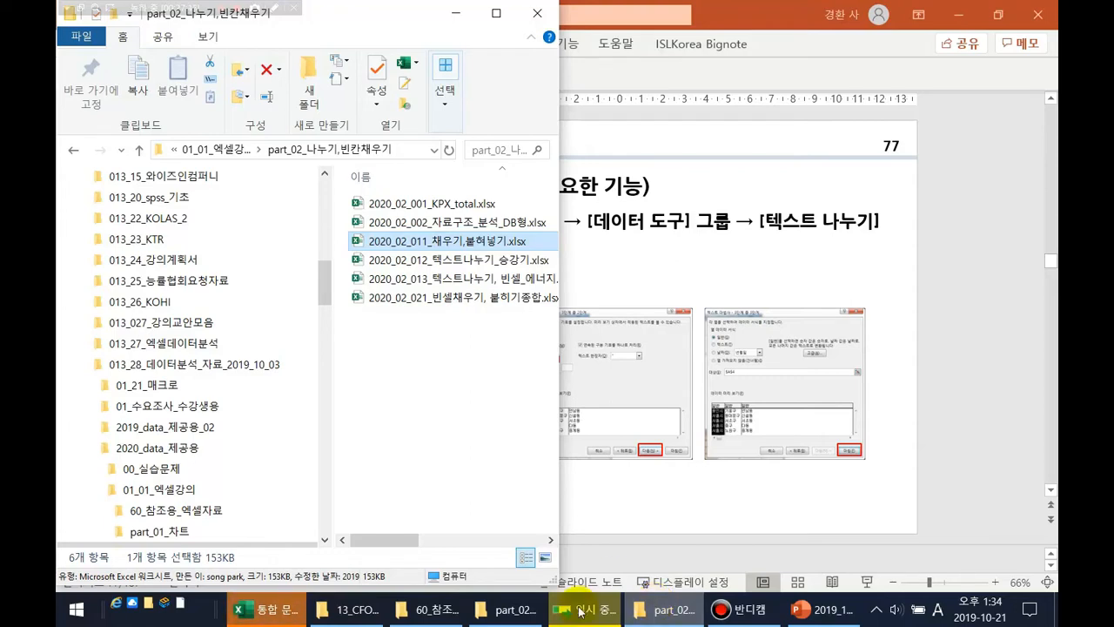
click(186, 489)
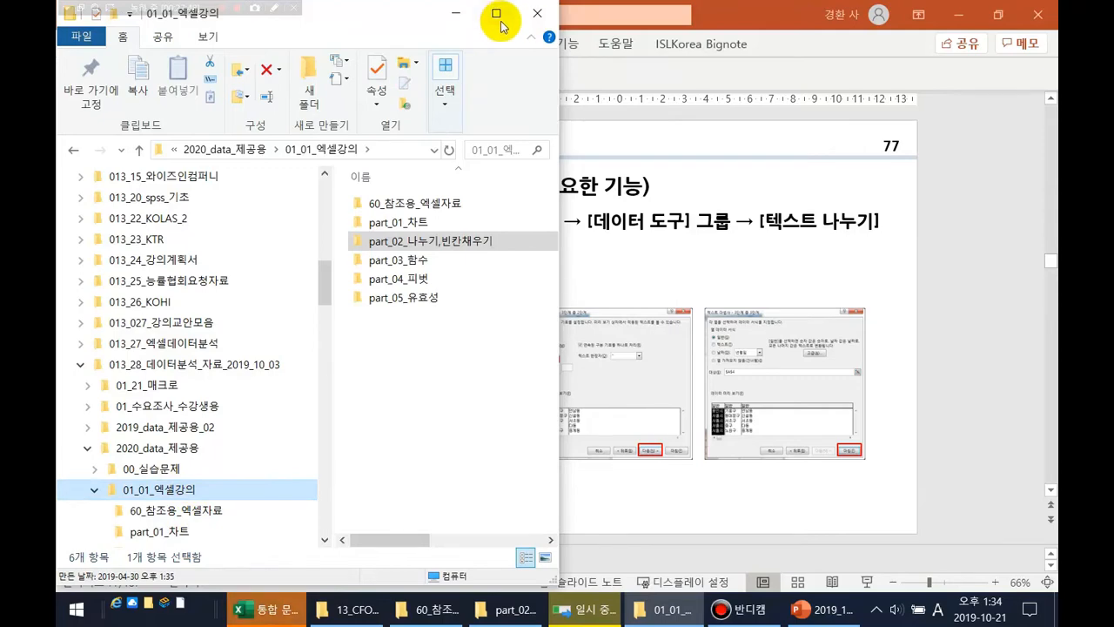
click(498, 14)
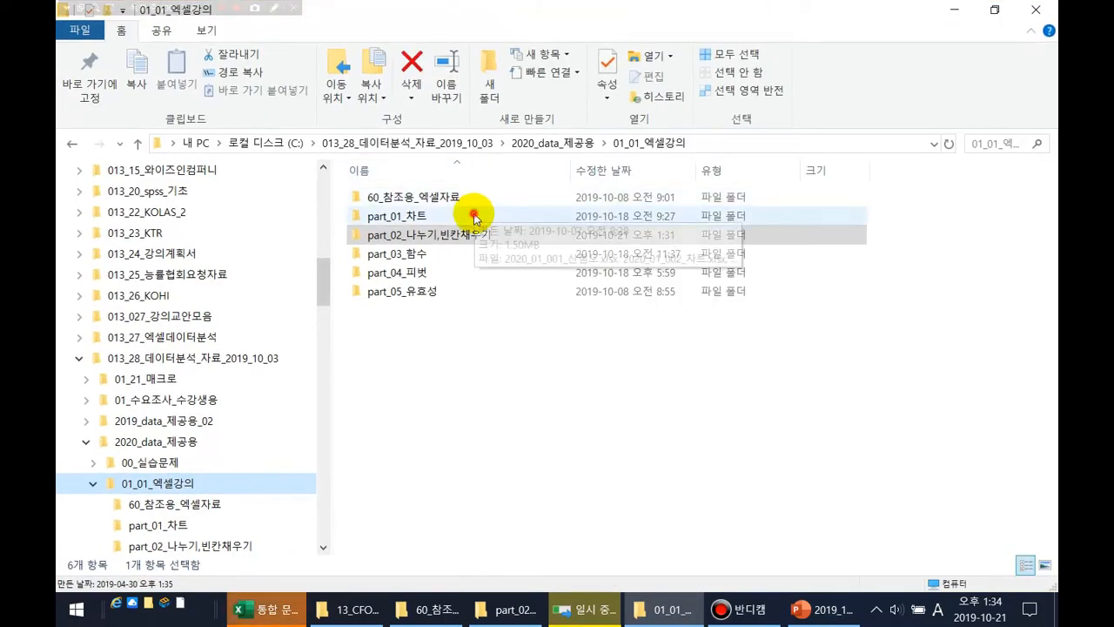
click(475, 216)
click(475, 217)
double_click(475, 217)
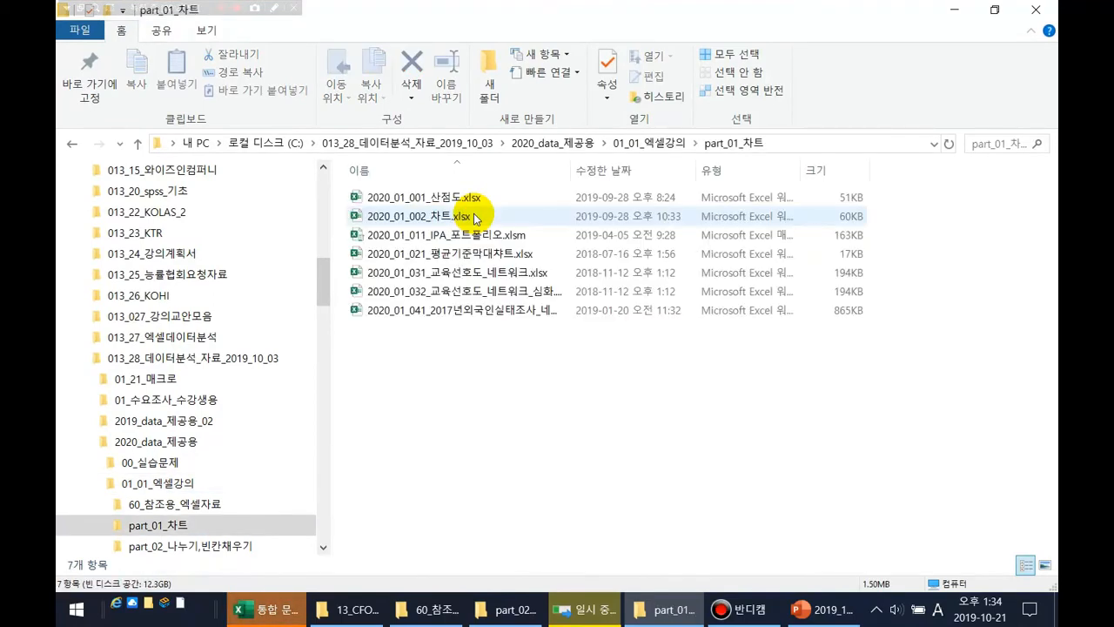
Try to open 2020_01_002_차트.xlsx without renaming it, and close the blank Excel workbook that is still running.
click(476, 216)
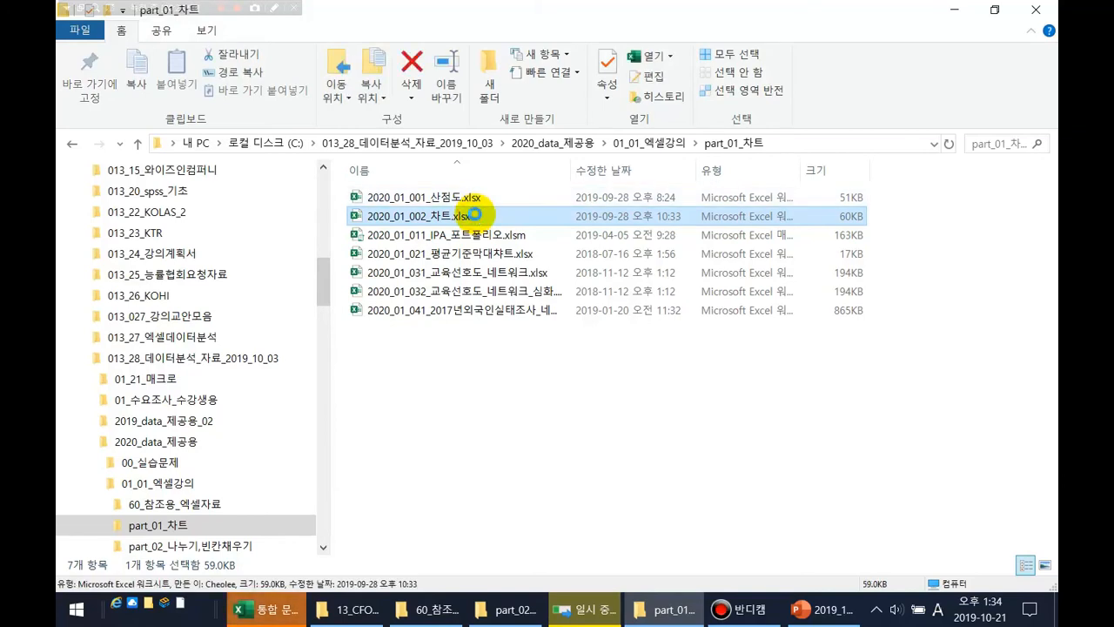
click(475, 217)
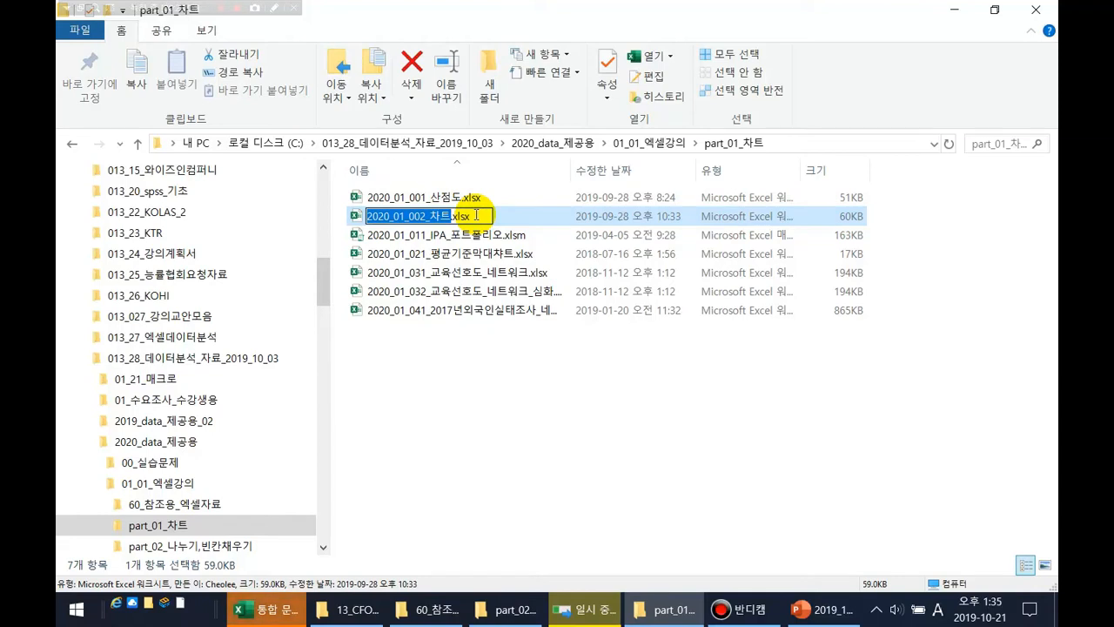
key(Escape)
double_click(475, 217)
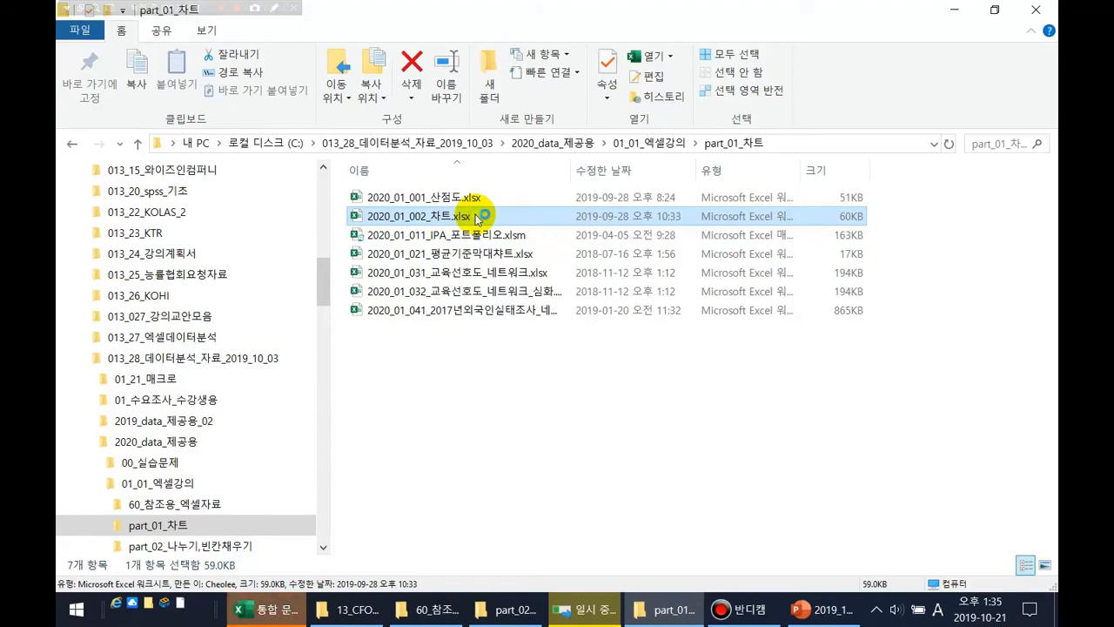
click(279, 610)
click(552, 345)
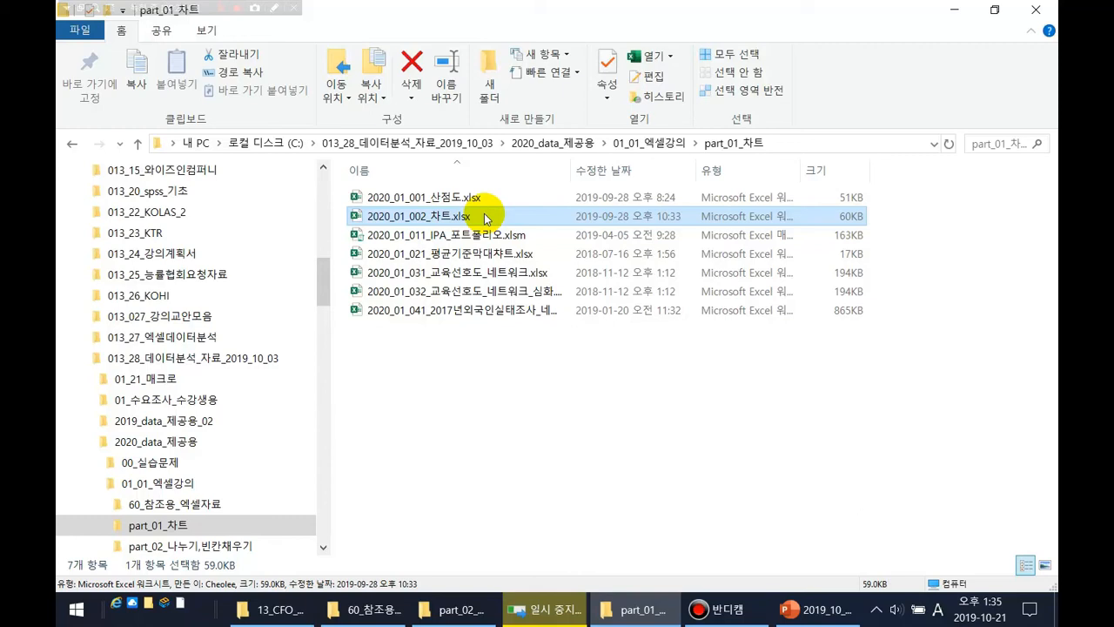
Open the 2020_01_002_차트.xlsx workbook and choose to be notified when the locked PERSONAL.XLSB file is available.
key(Up)
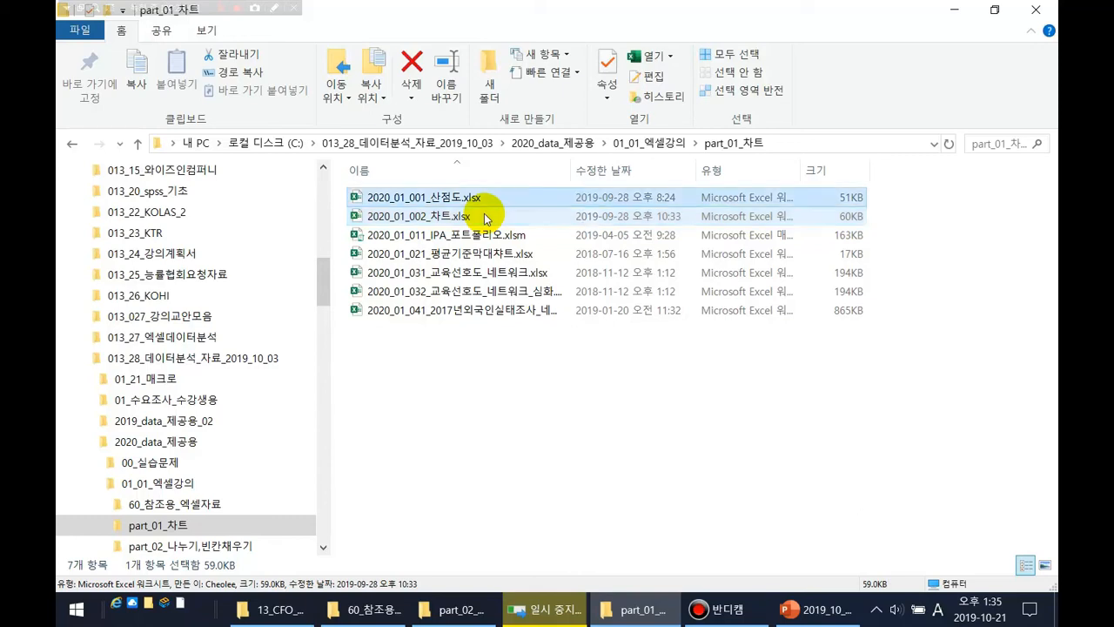
key(Down)
double_click(484, 215)
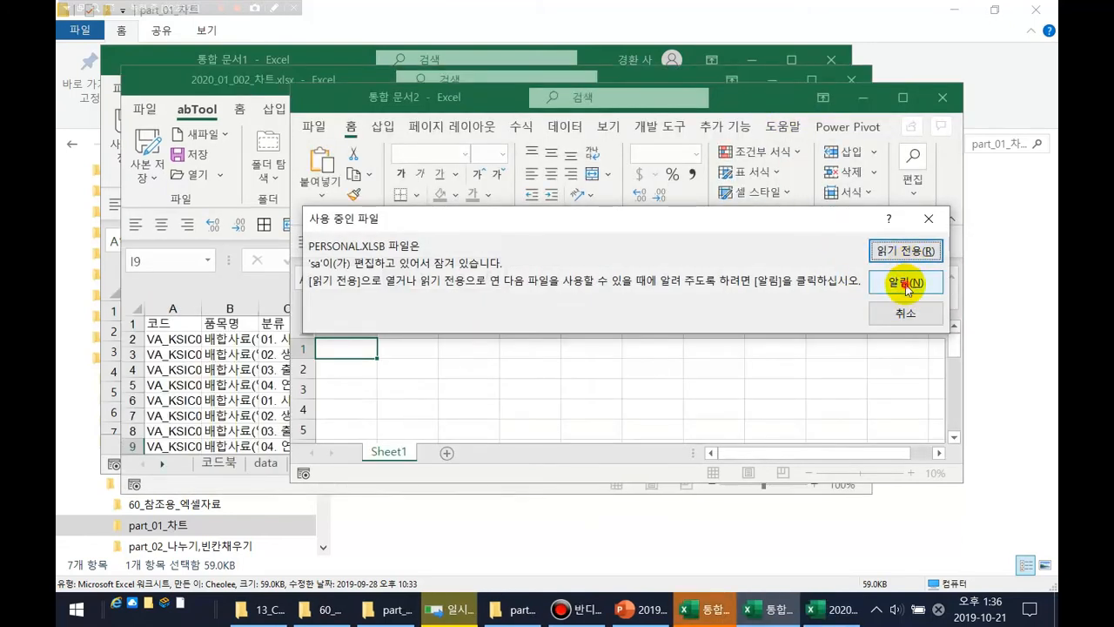
click(905, 281)
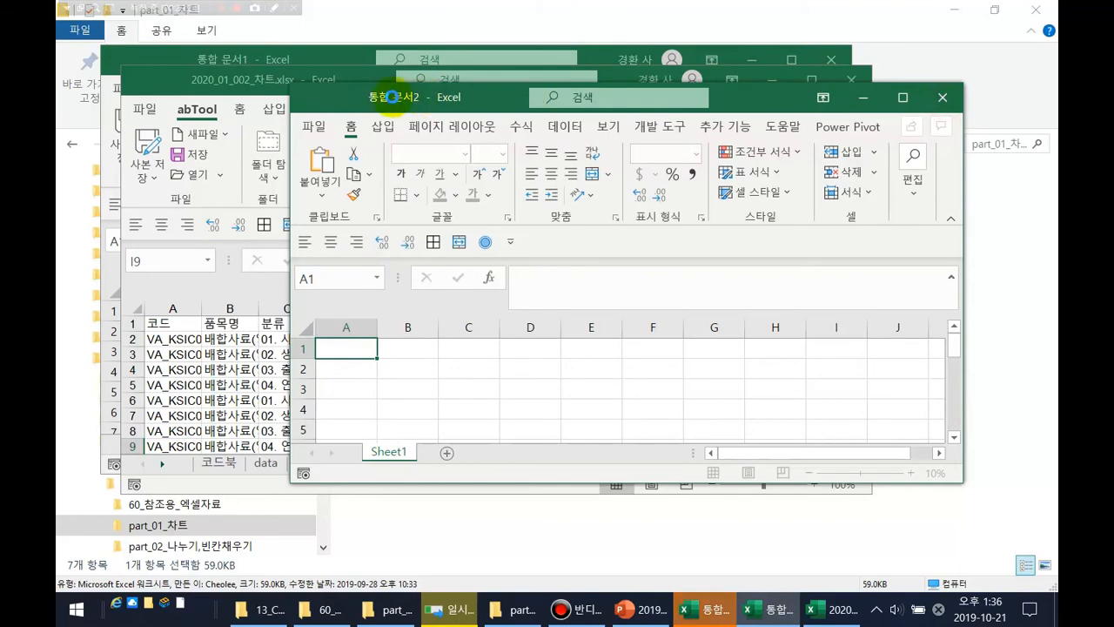
Bring the 2020_01_002_차트.xlsx window forward, maximize it and switch to the 2.혼합형 sheet.
click(333, 83)
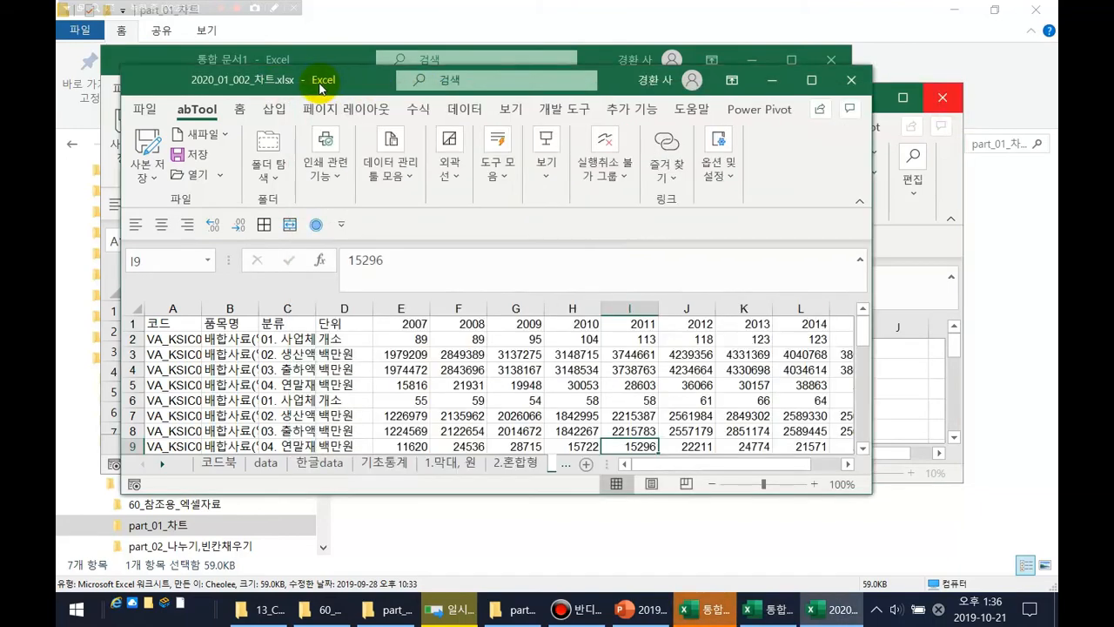
click(808, 81)
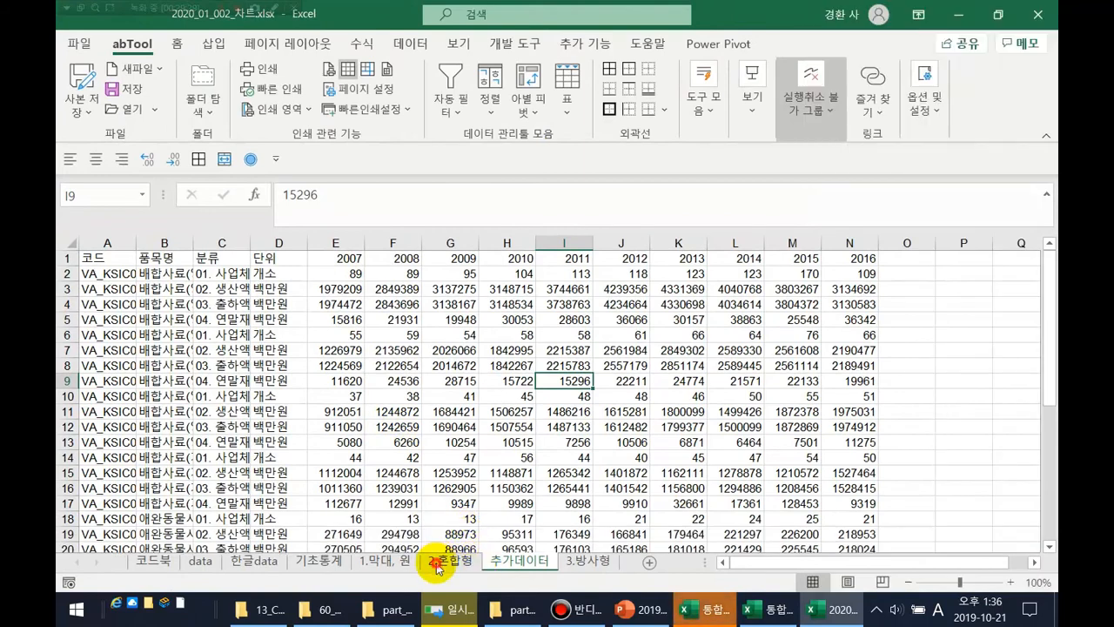
click(441, 569)
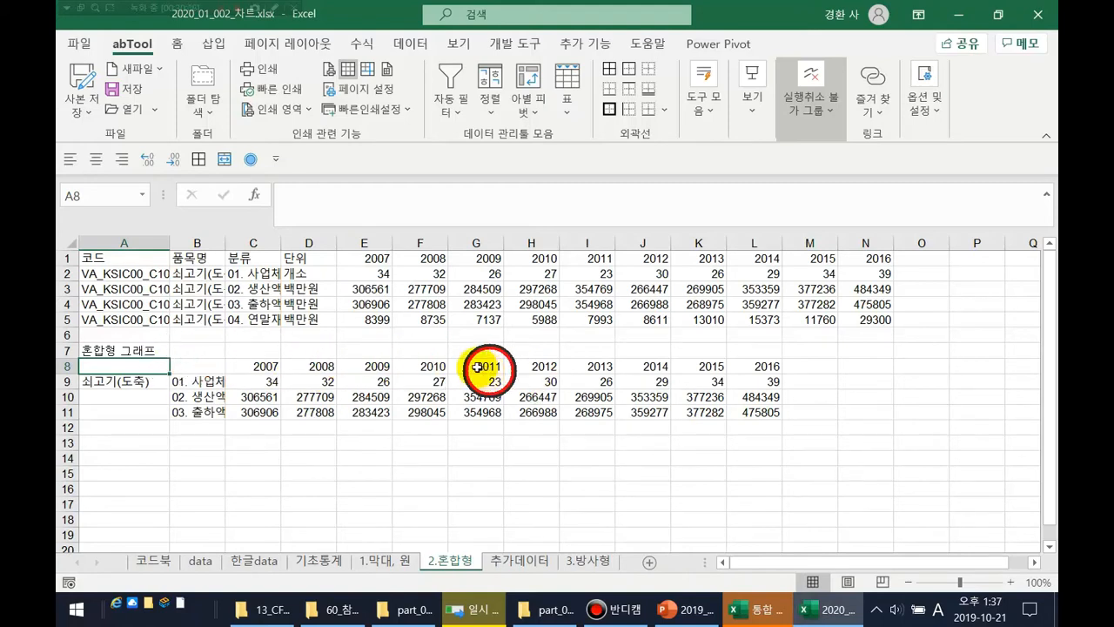
Enter the heading 구분 in cell B8, above the series names of the 혼합형 그래프 table.
click(195, 365)
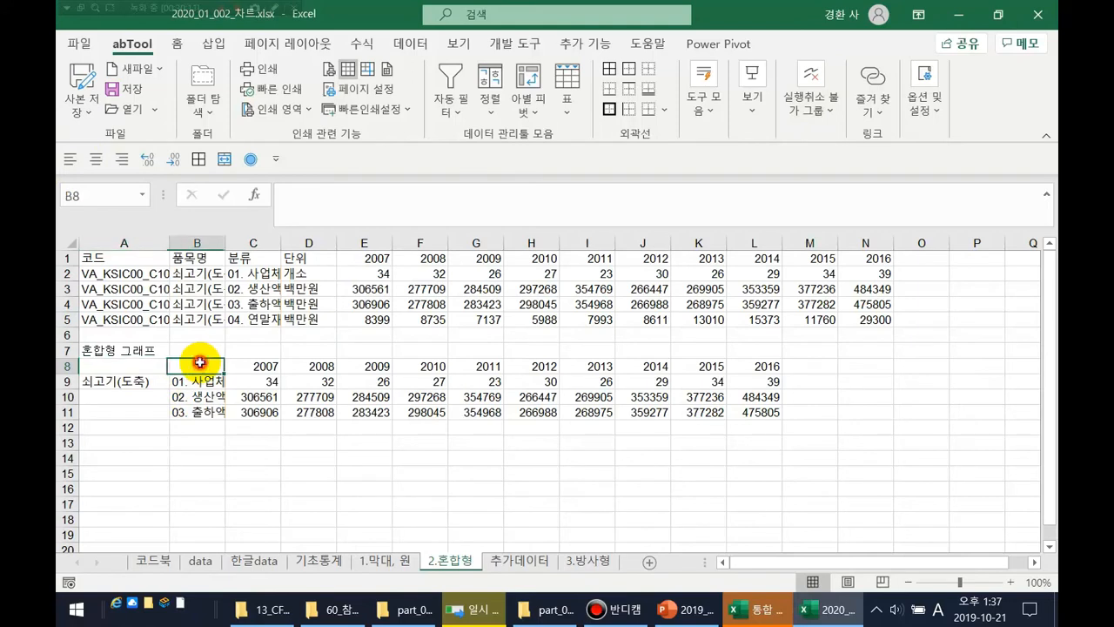
key(Hangul)
text(구분)
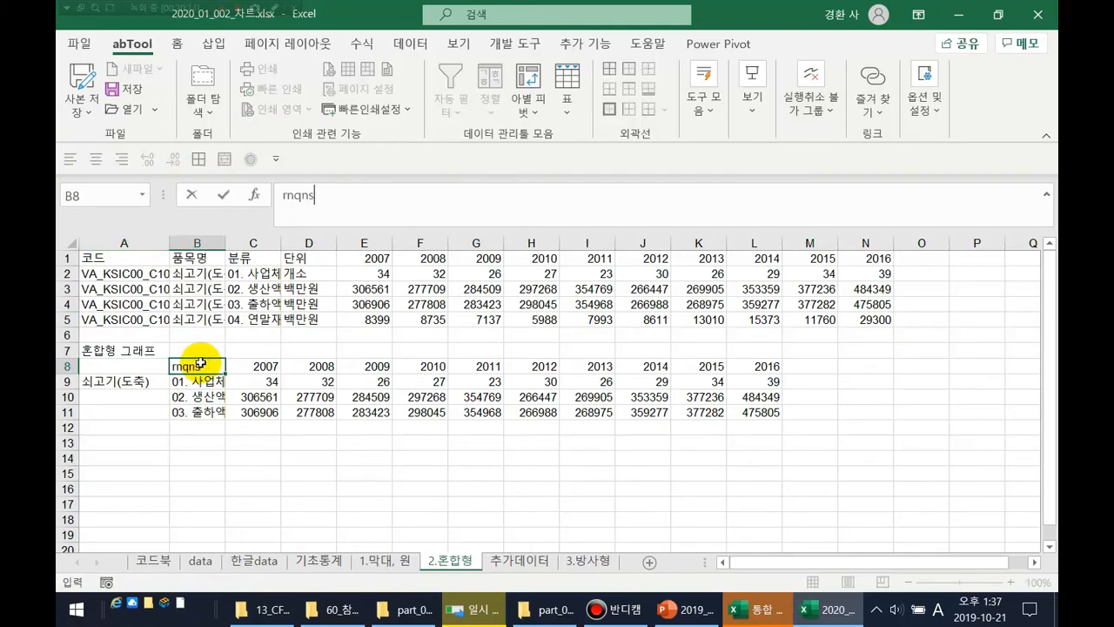
key(Tab)
Insert a basic 2-D line chart from the range B8:L11, including the 구분 heading.
drag(199, 364, 762, 416)
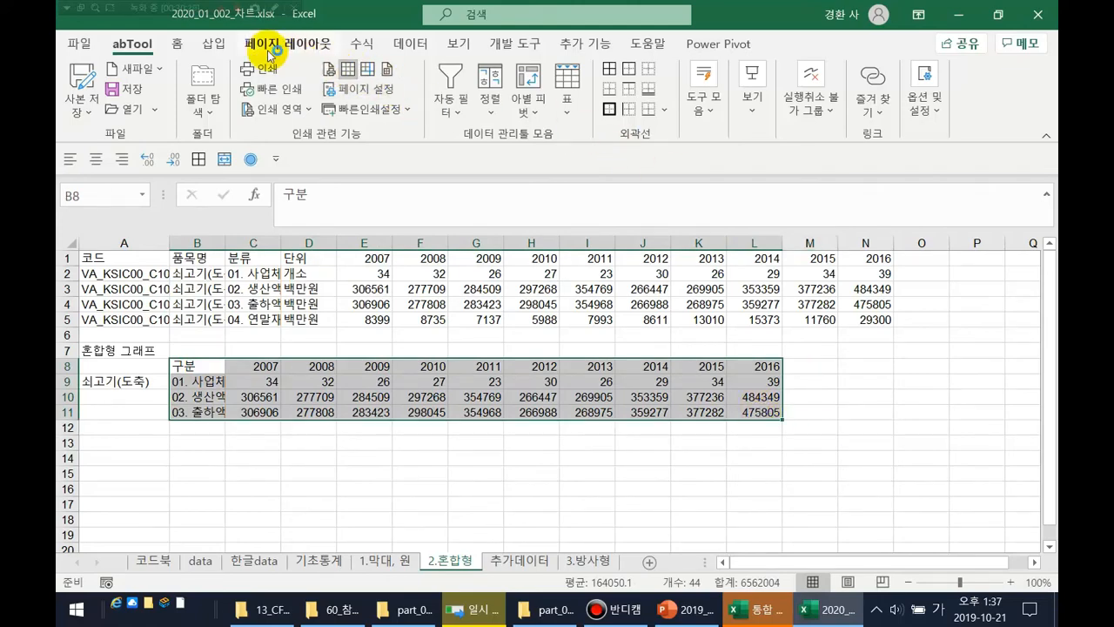
click(224, 49)
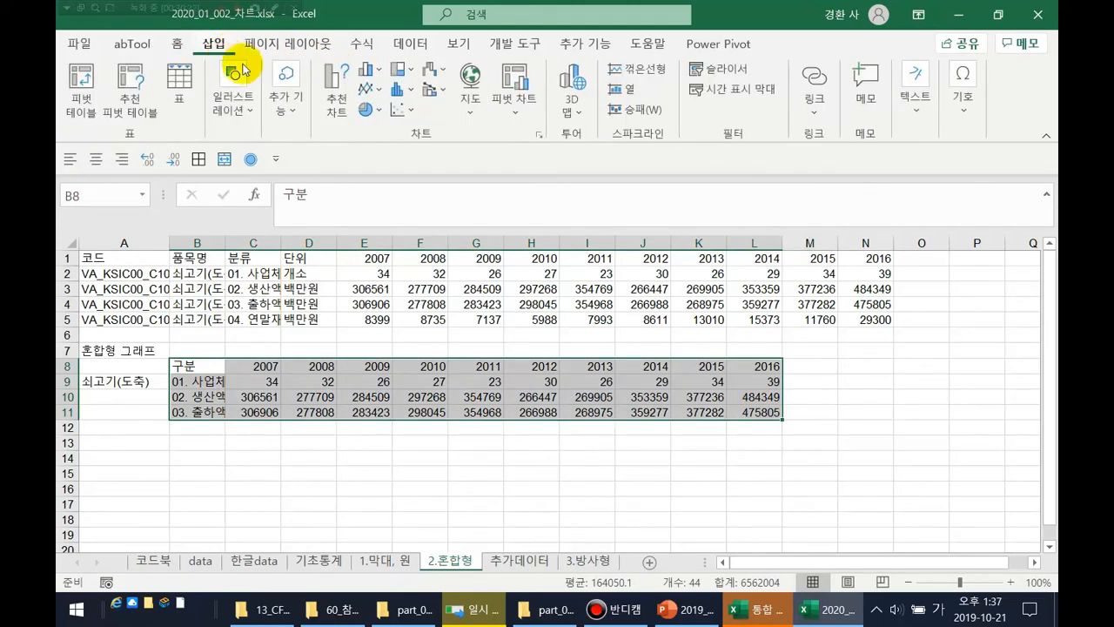
click(381, 97)
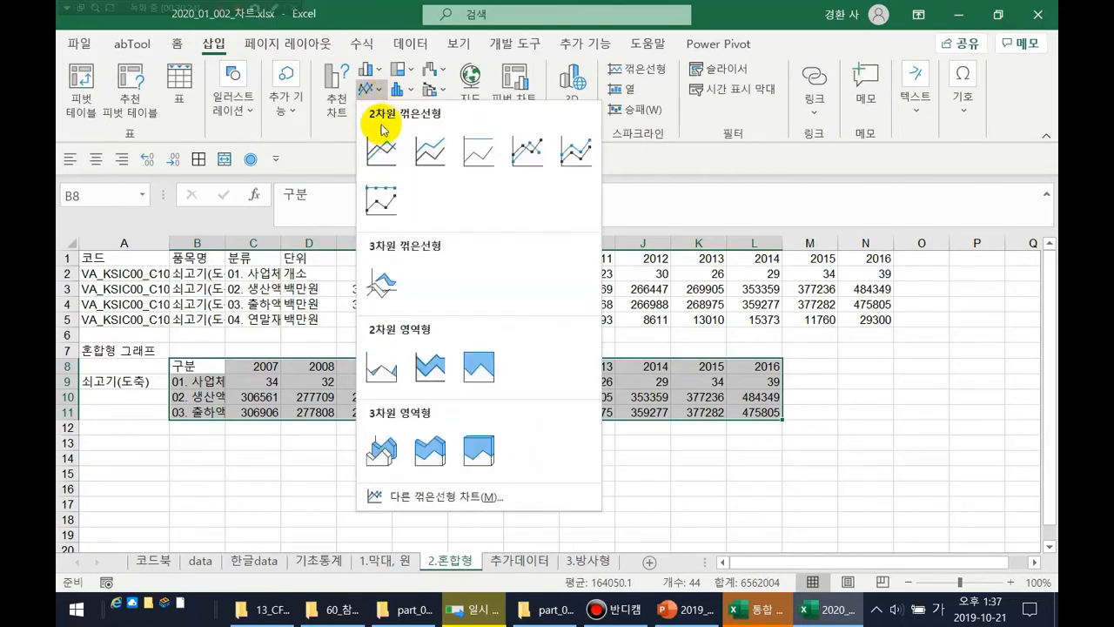
click(380, 150)
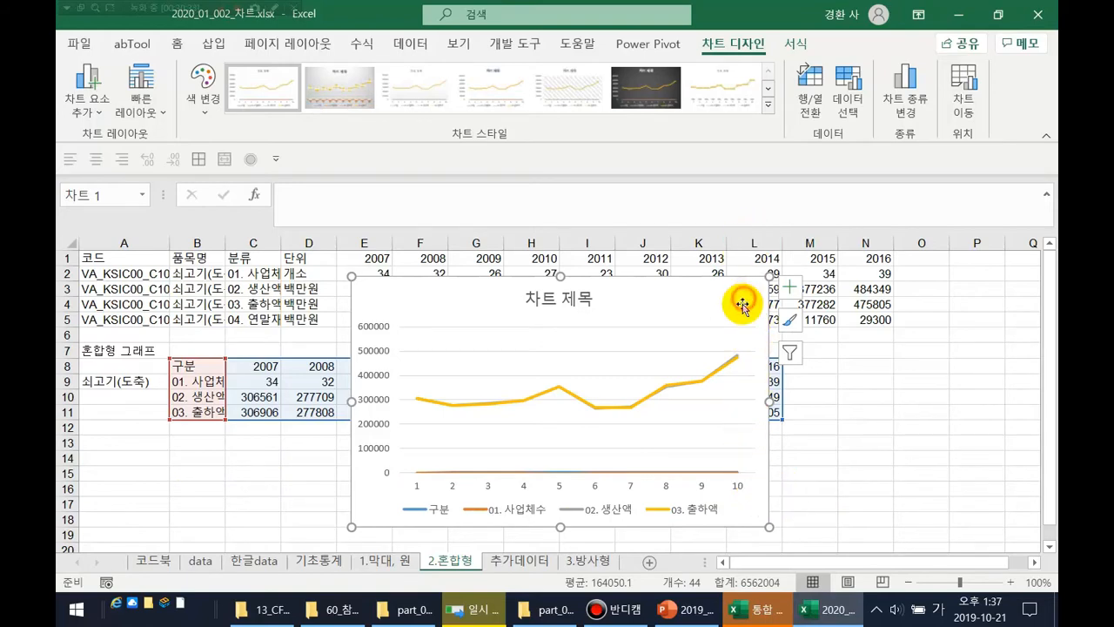
Delete the line chart and clear the 구분 heading from cell B8.
key(Delete)
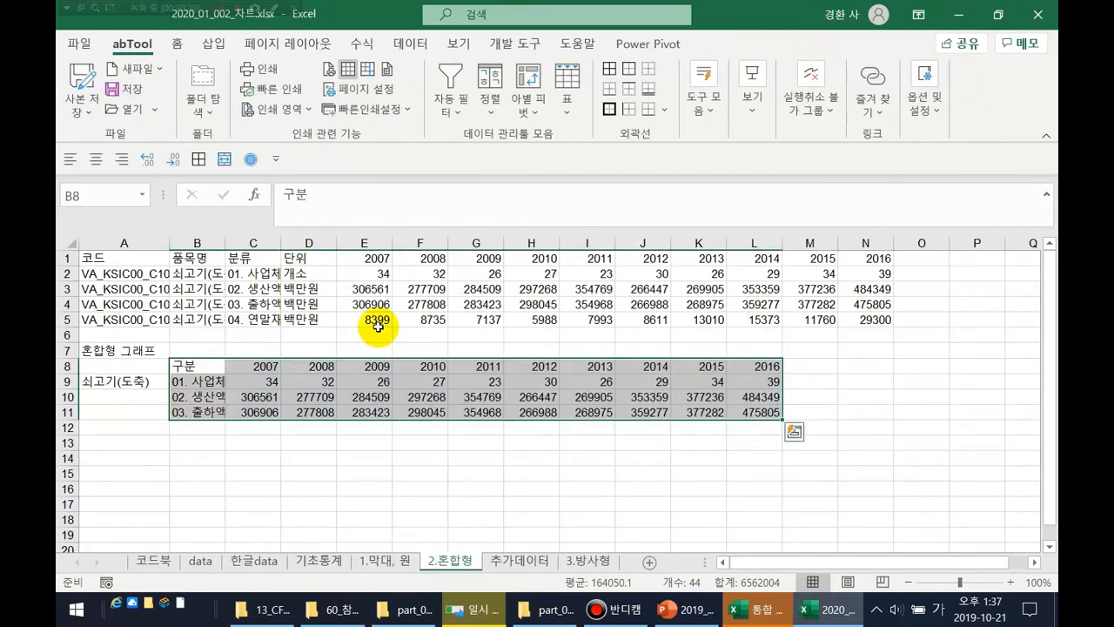
click(215, 365)
key(Delete)
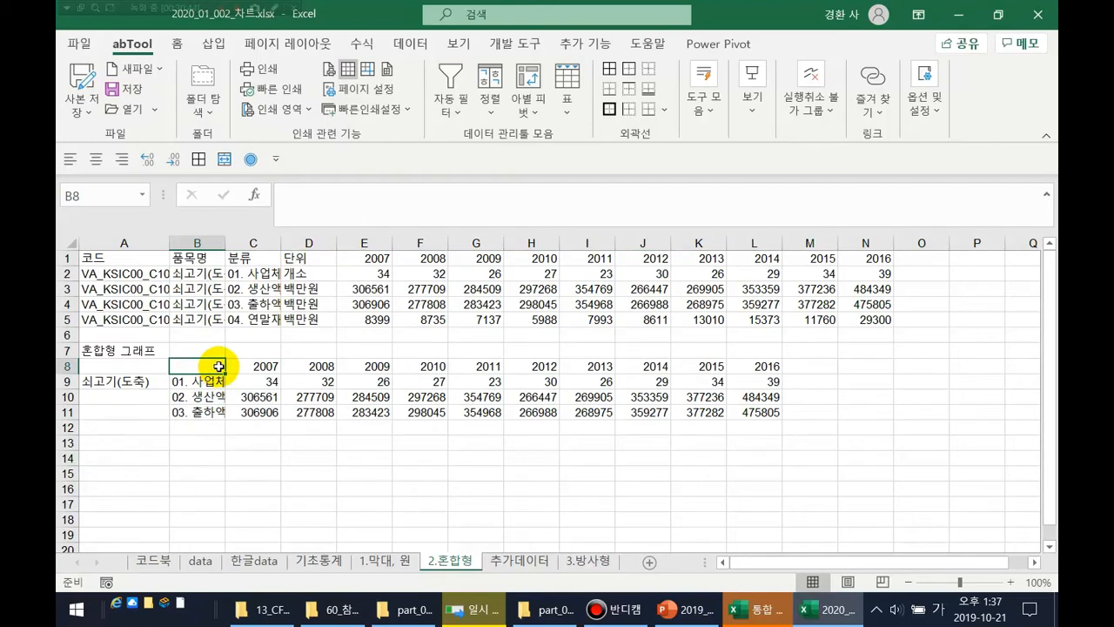
Insert a basic 2-D line chart from B8:L11 with the corner cell left empty, and delete the chart.
drag(209, 366, 738, 413)
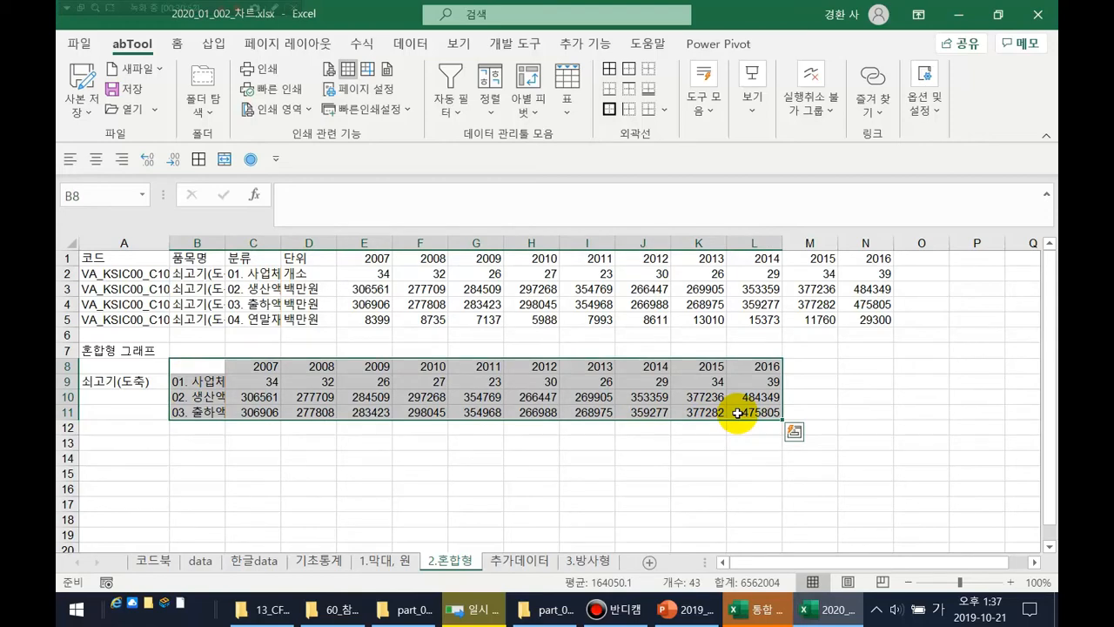
click(217, 44)
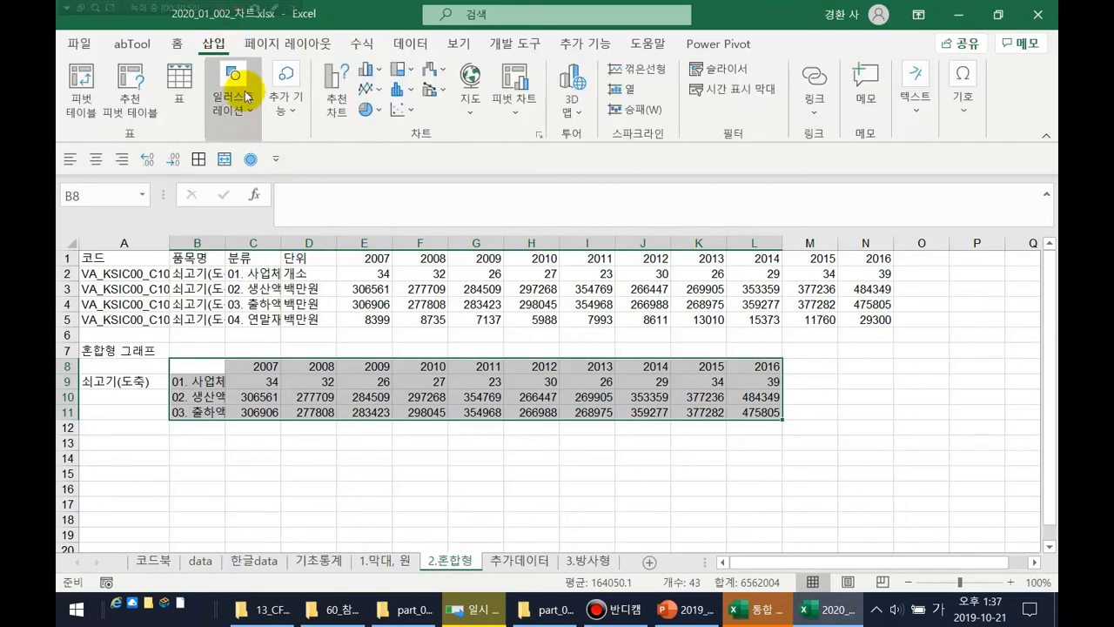
click(375, 96)
click(381, 151)
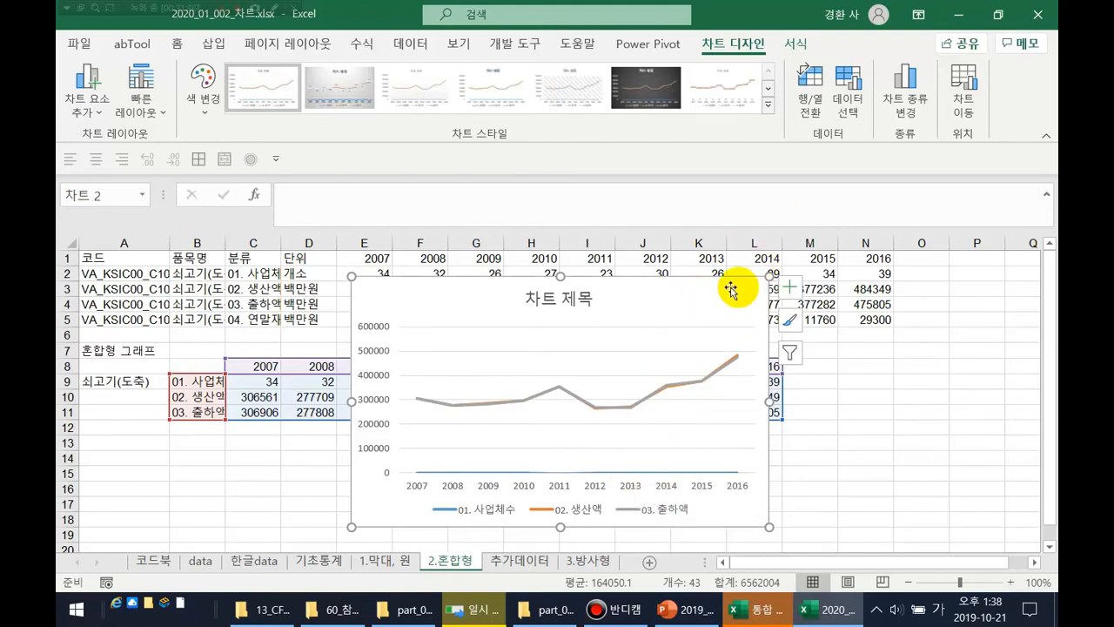
key(Delete)
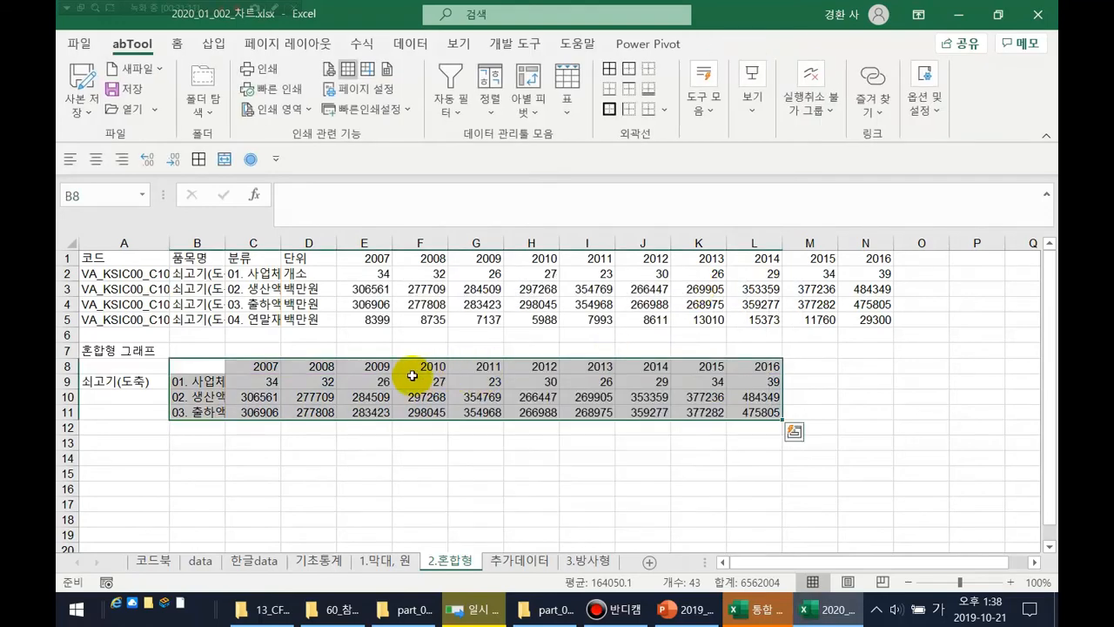
click(185, 377)
drag(185, 376, 783, 381)
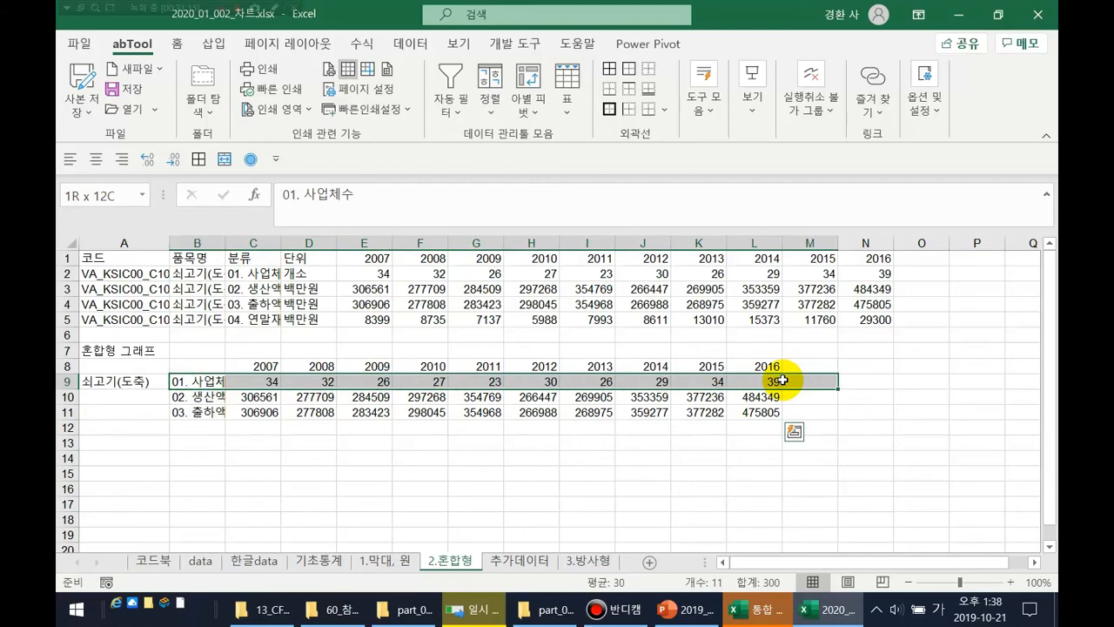
mouse_move(218, 388)
mouse_down()
mouse_move(219, 410)
mouse_move(218, 387)
mouse_up()
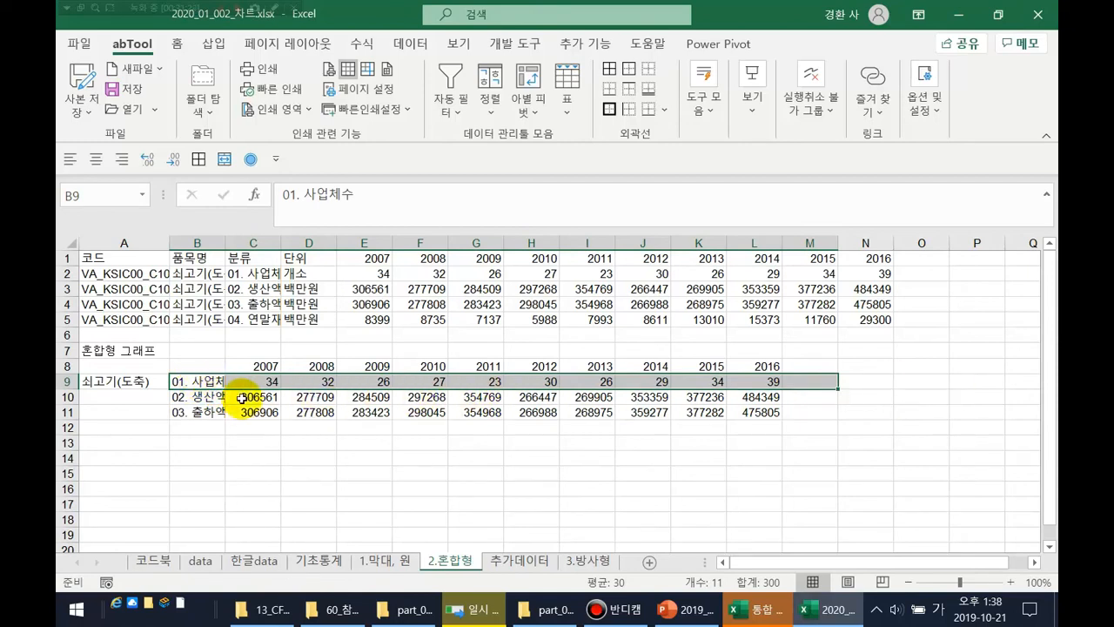
click(533, 504)
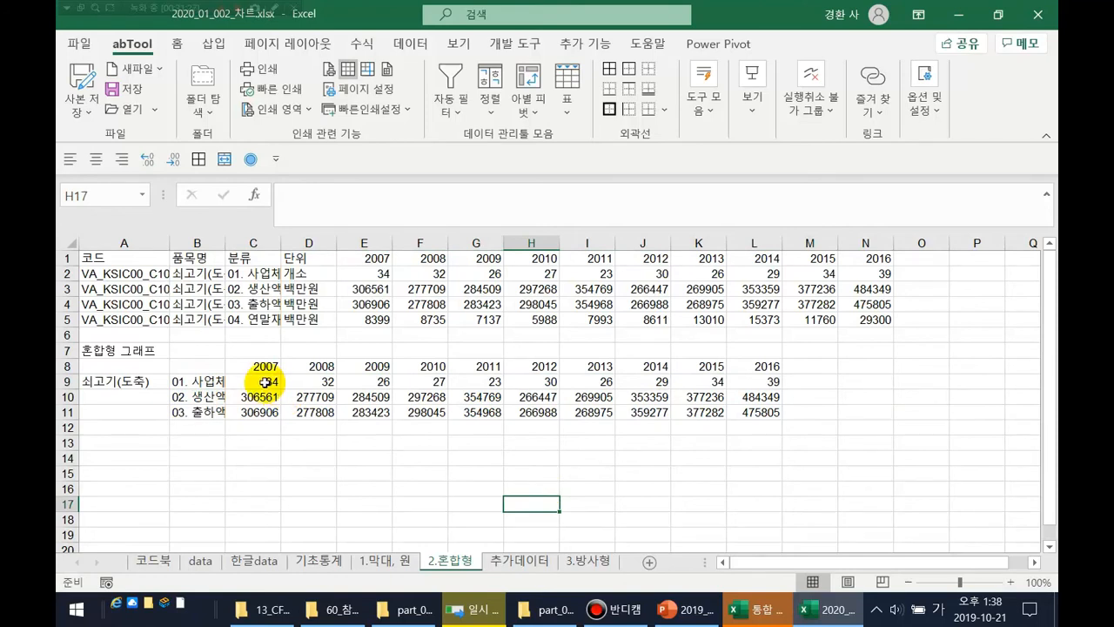
Insert a clustered column and line combo chart from B8:L11 and extend its upper edge slightly upward.
drag(202, 364, 749, 412)
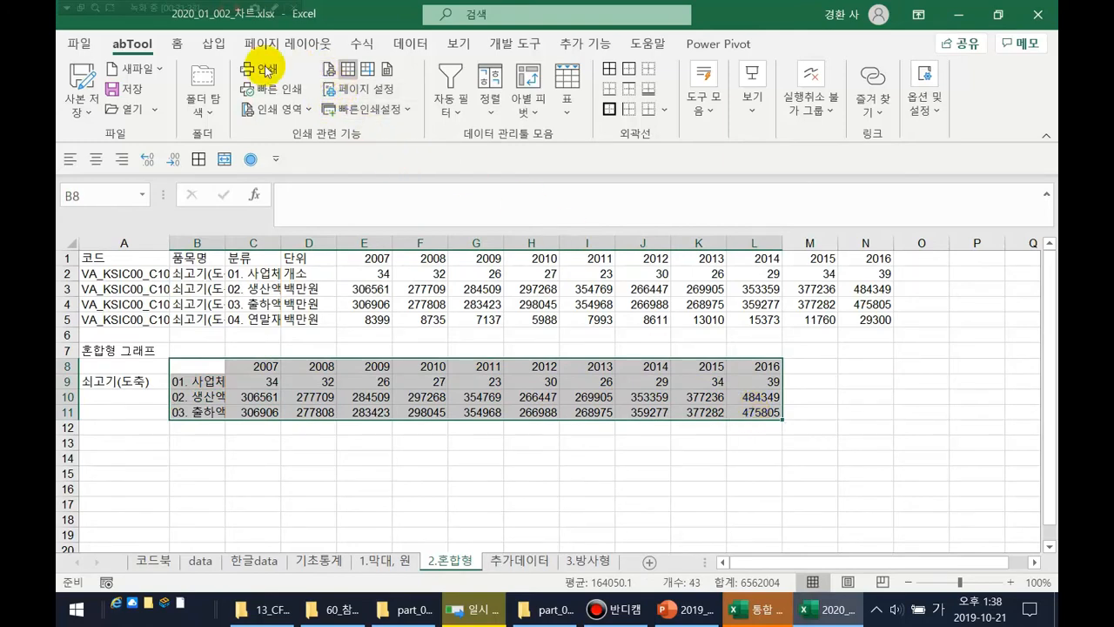
click(215, 45)
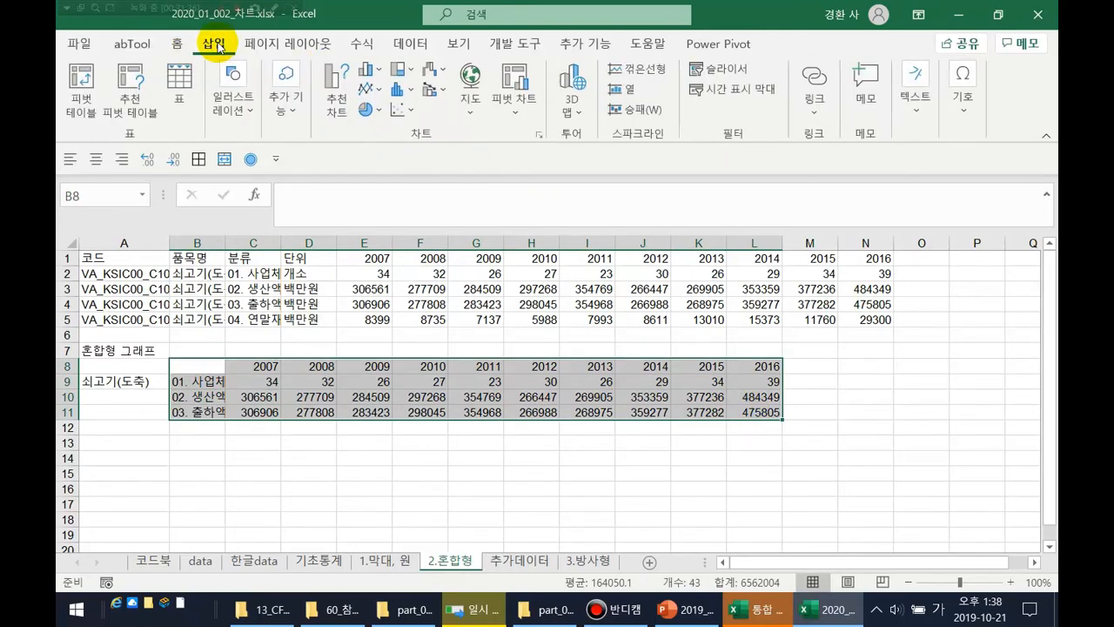
click(432, 92)
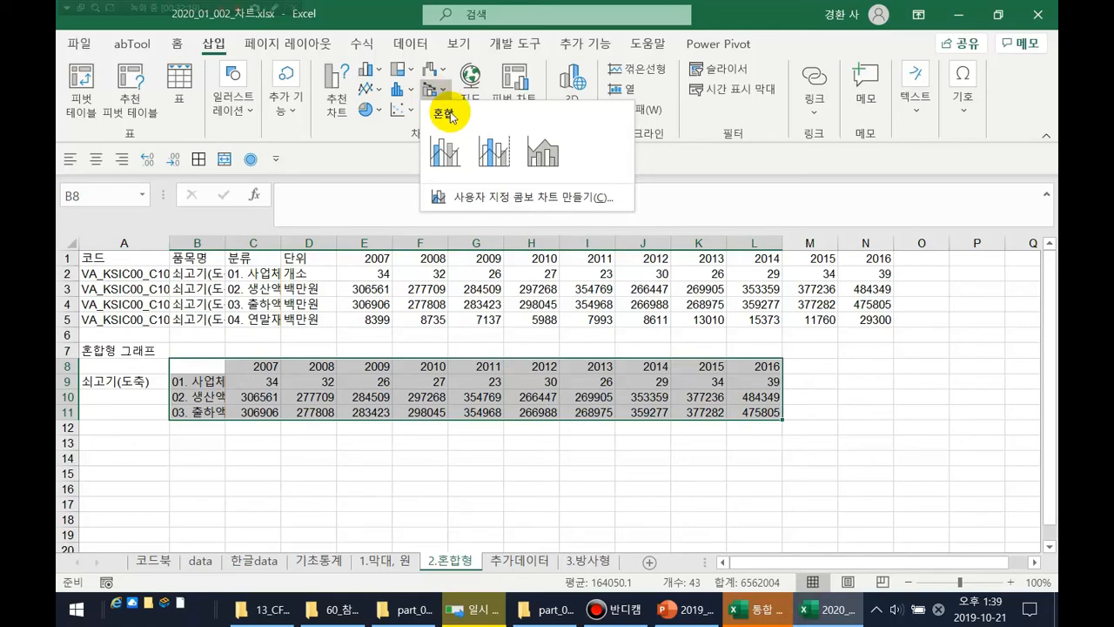
click(450, 148)
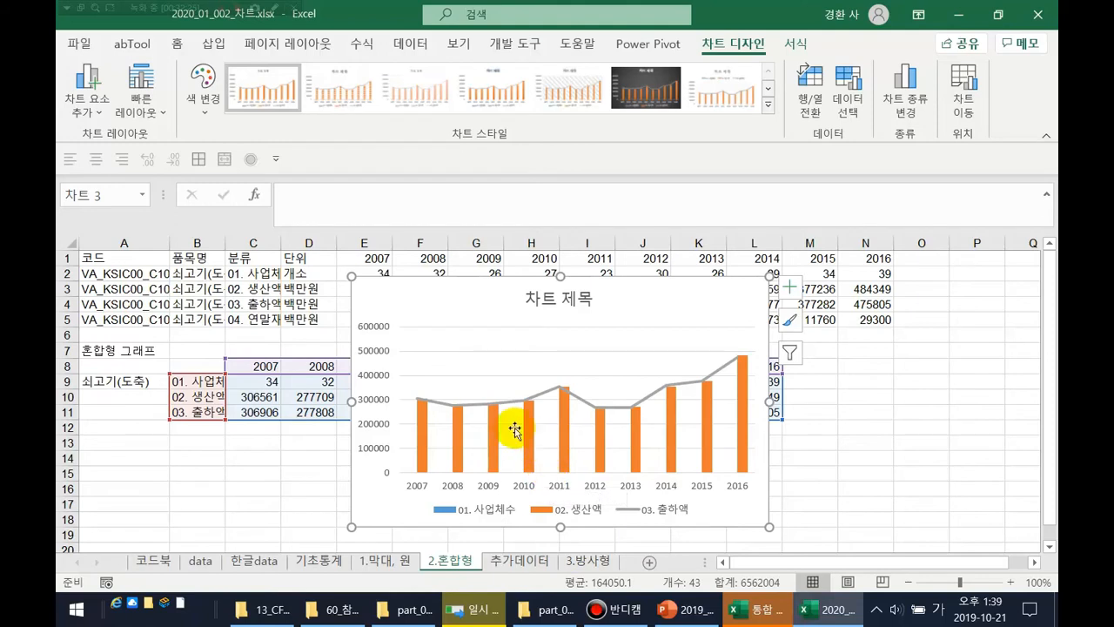
drag(387, 275, 387, 266)
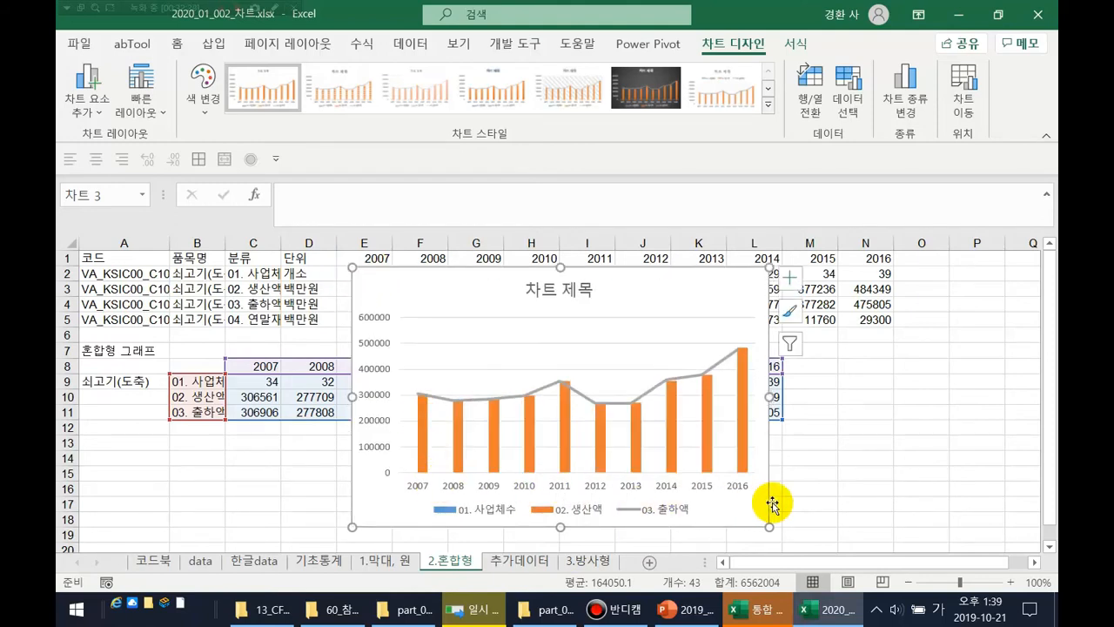
Change the combo chart's type settings so the 01. 사업체수 series is 꺾은선형 on the secondary axis.
click(924, 473)
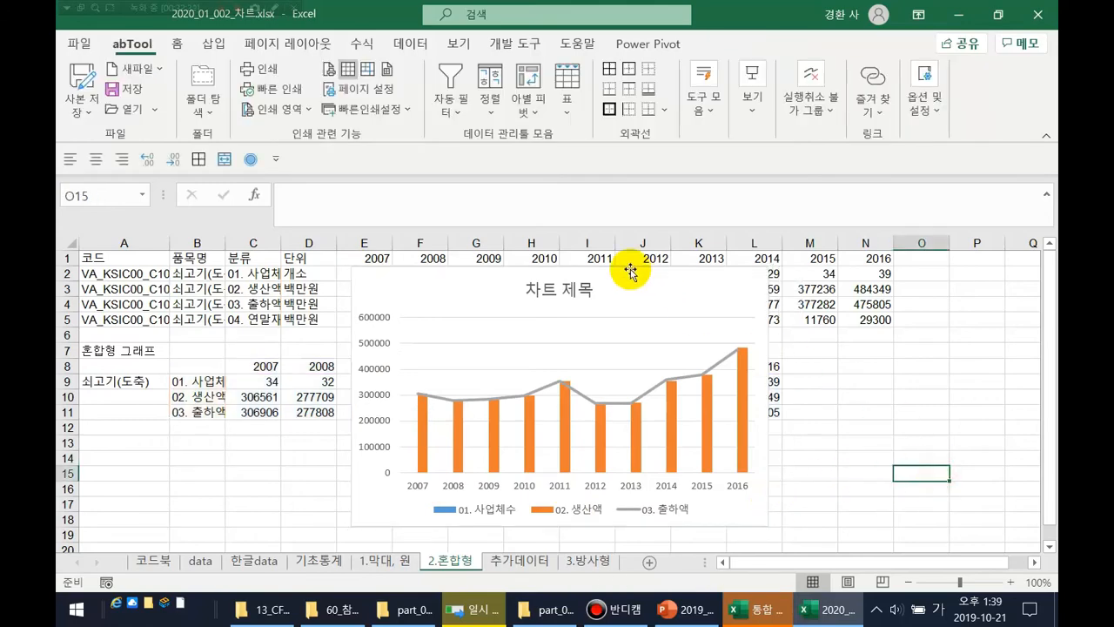
click(672, 294)
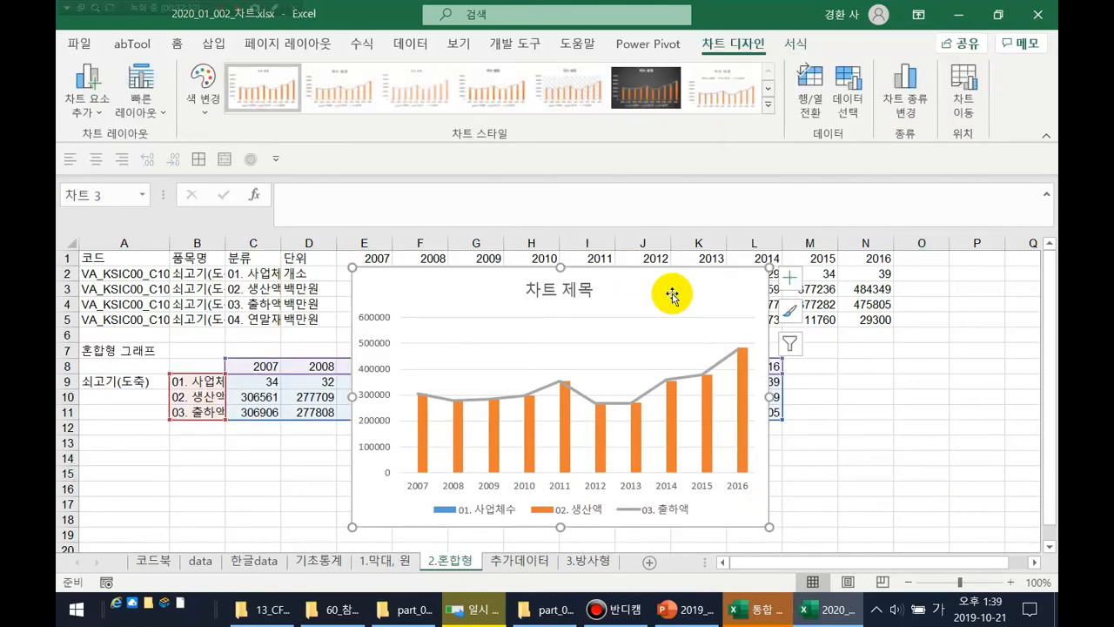
click(916, 455)
click(698, 292)
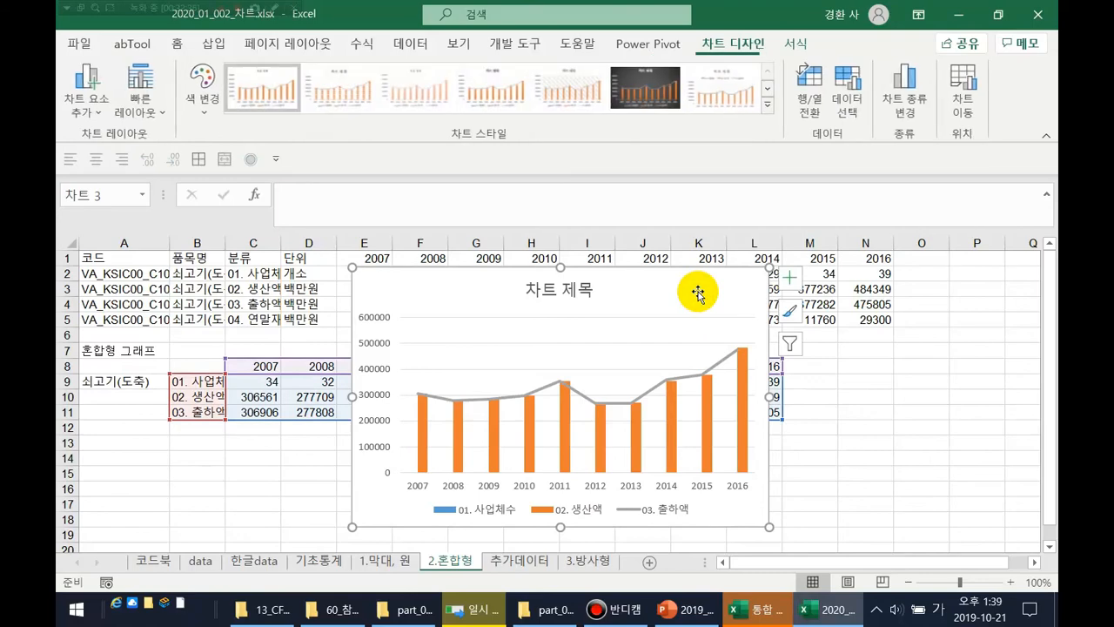
right_click(698, 294)
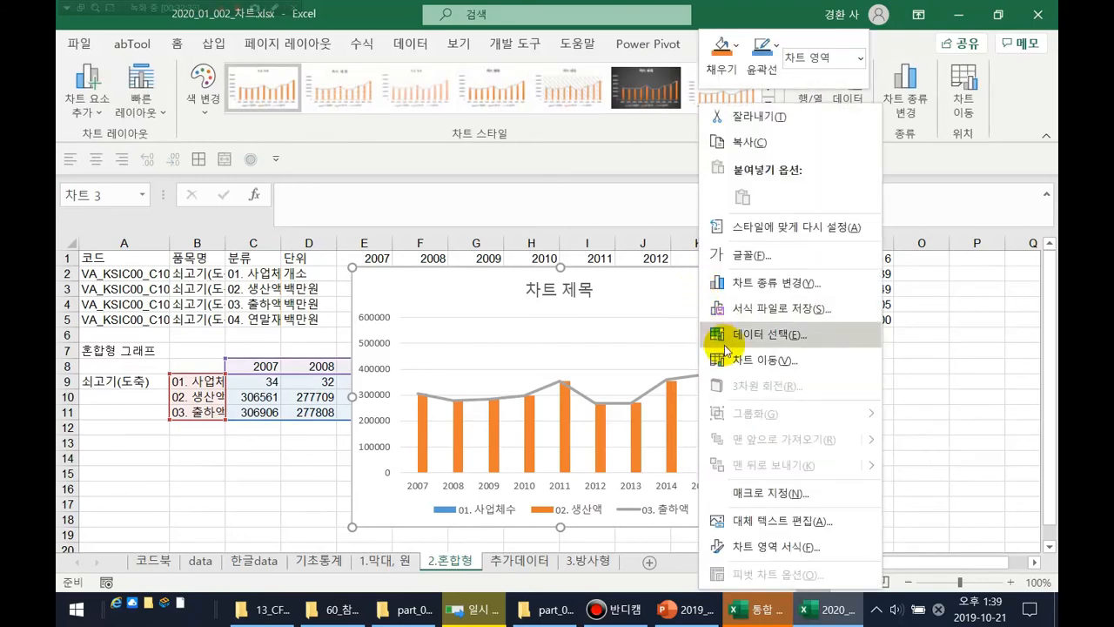
click(769, 294)
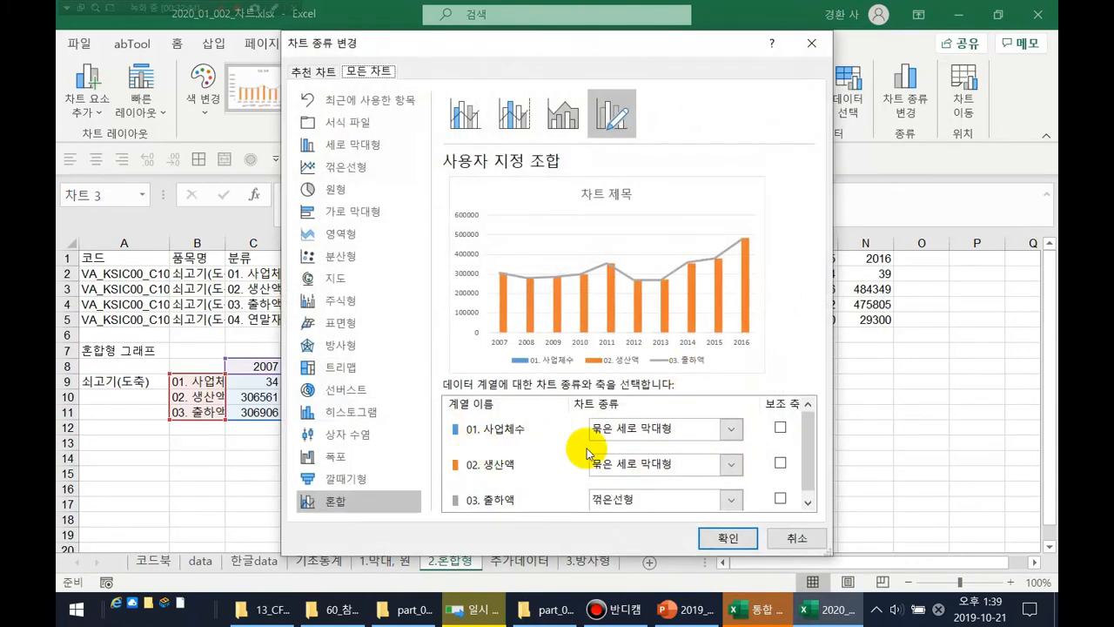
click(732, 427)
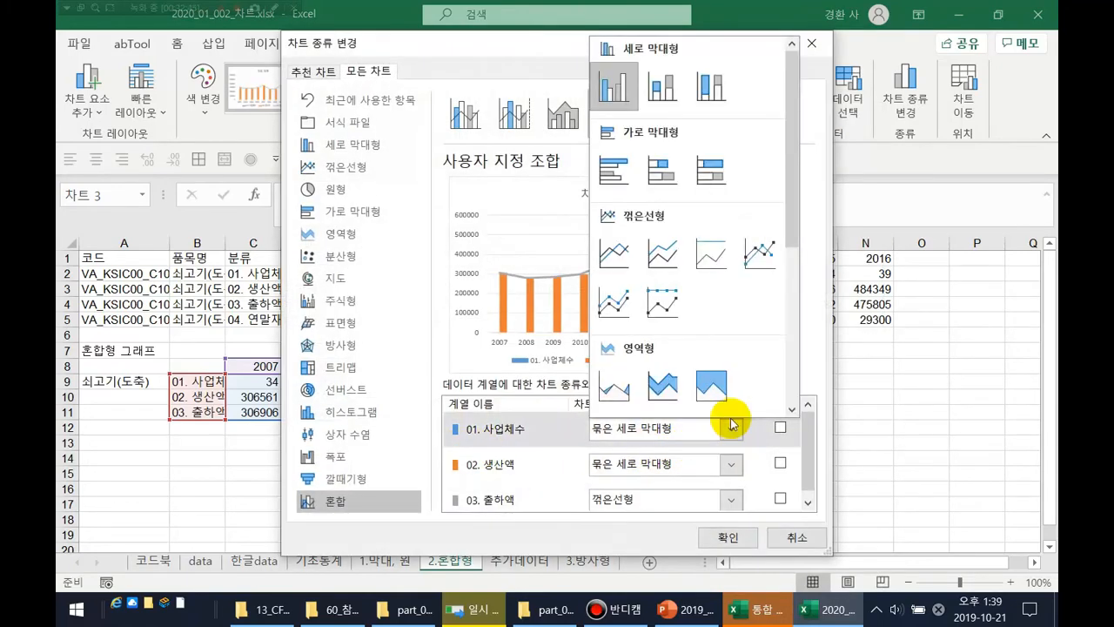
click(617, 255)
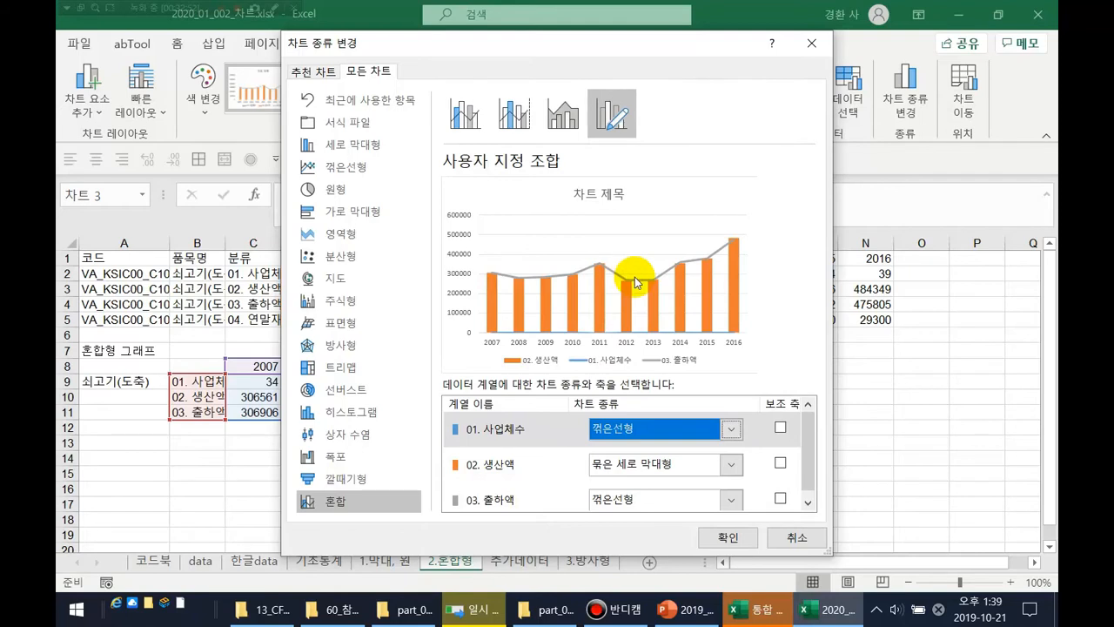
click(782, 429)
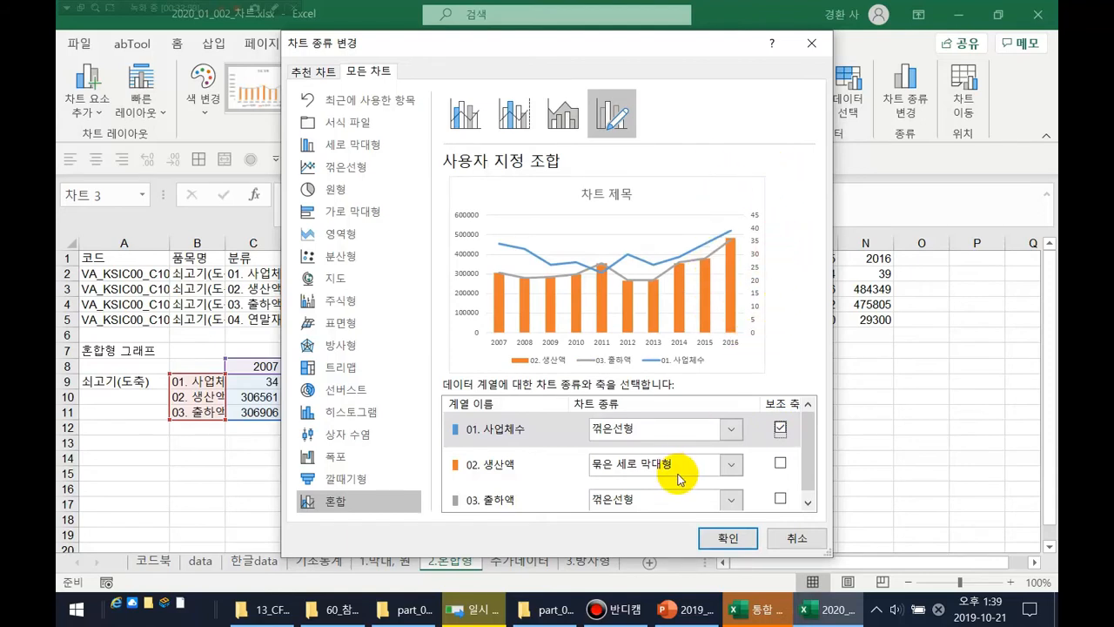
Change the 03. 출하액 series to 묶은 세로 막대형 in the combo chart and apply the chart type settings.
click(732, 502)
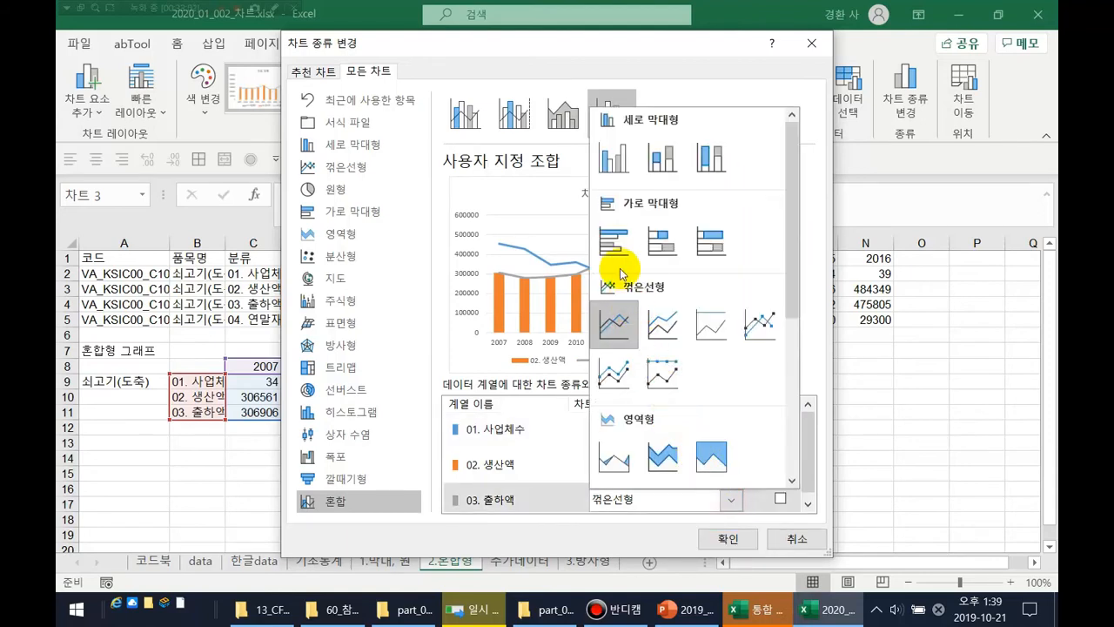
click(623, 162)
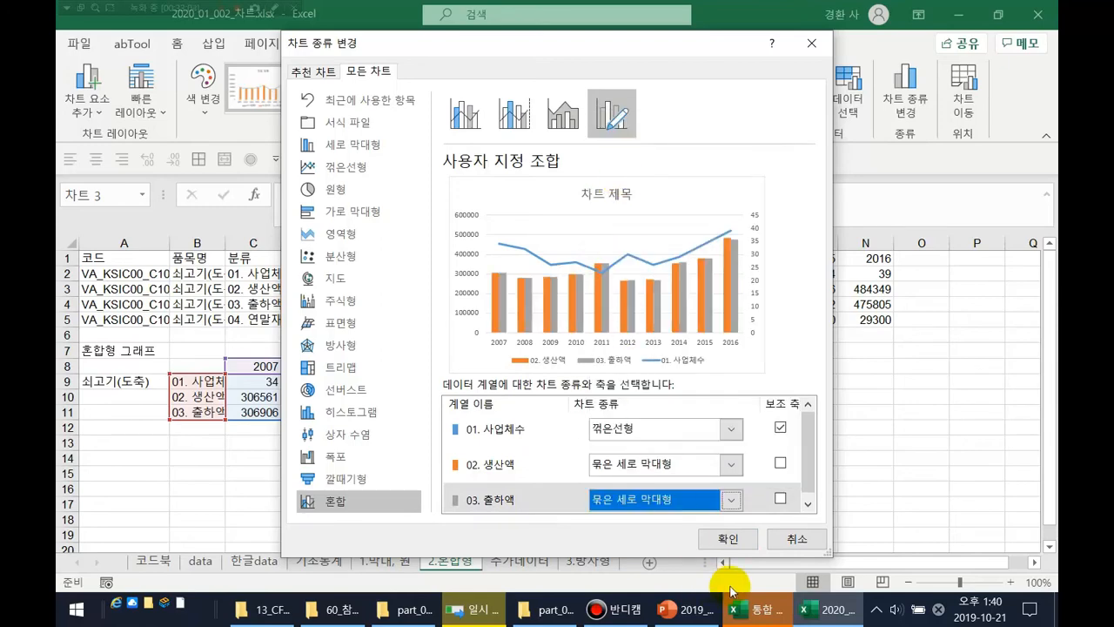
click(734, 545)
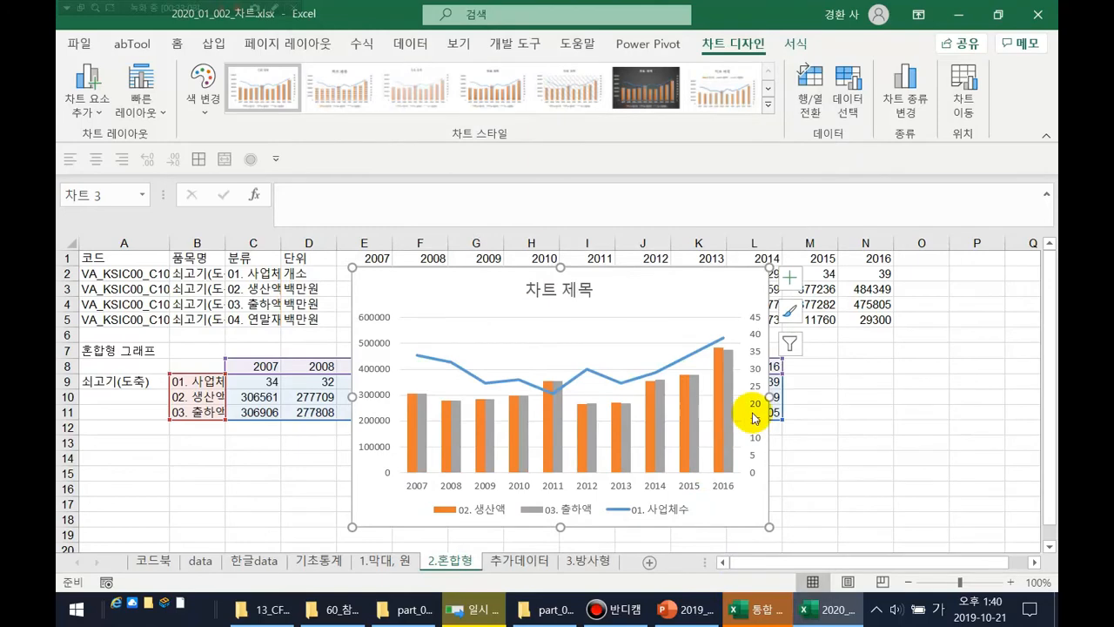
Reopen the chart type settings and turn the secondary axis for the 01. 사업체수 series off and on again.
click(656, 323)
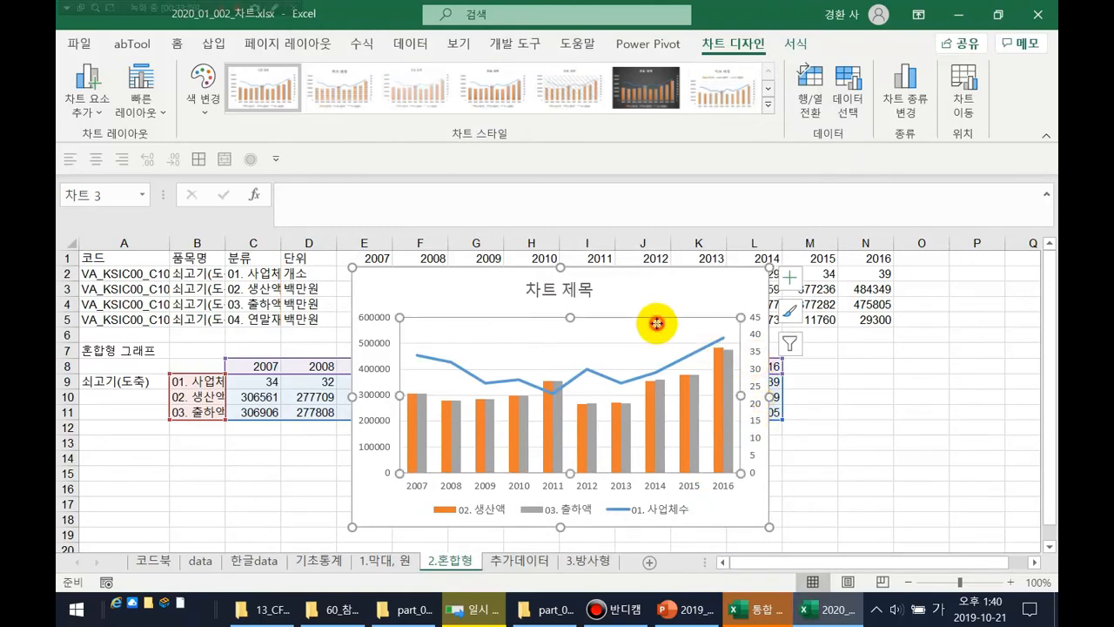
double_click(656, 323)
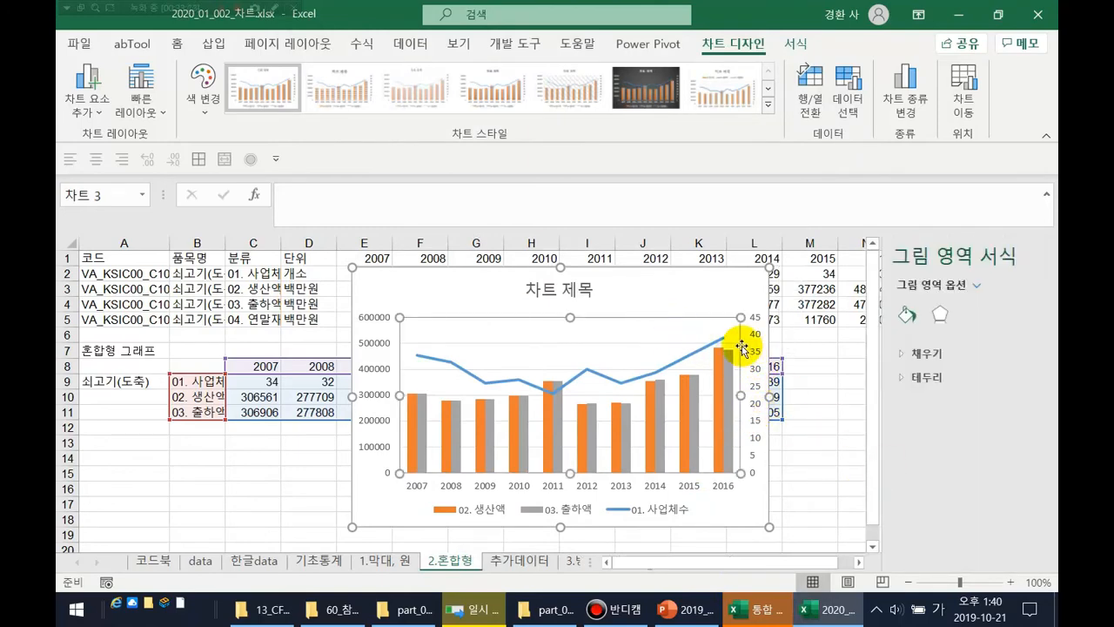
click(695, 303)
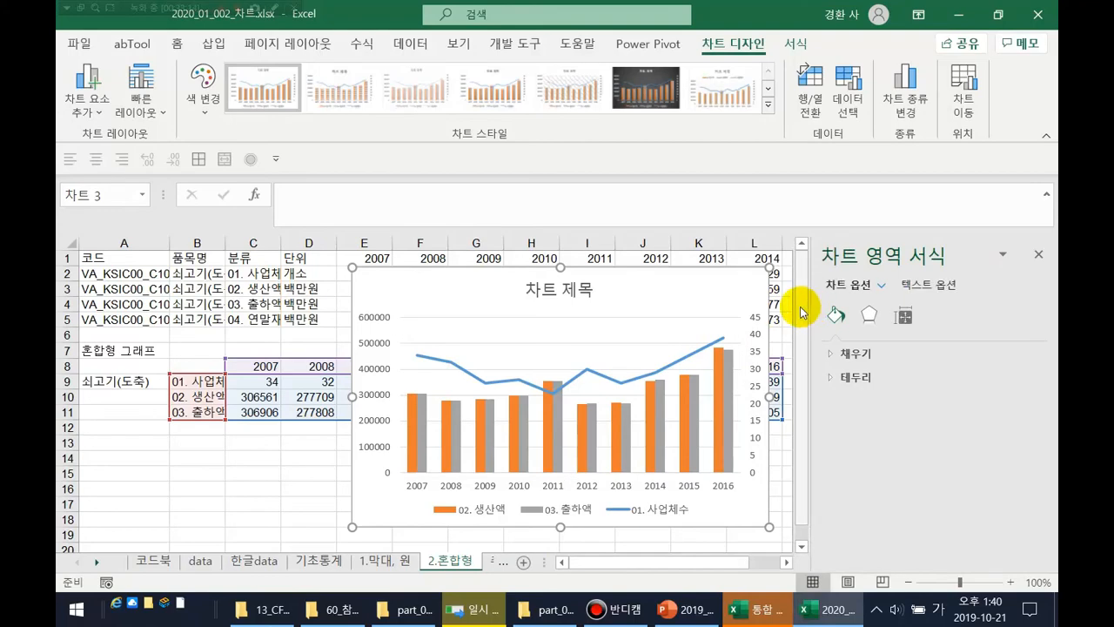
click(697, 304)
right_click(697, 305)
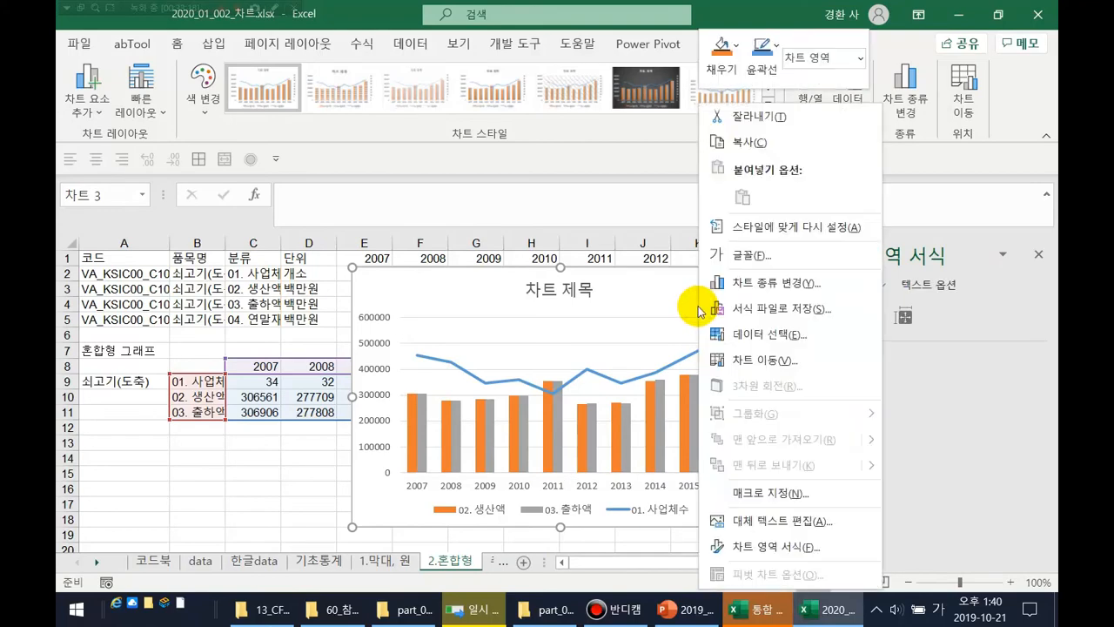
key(Escape)
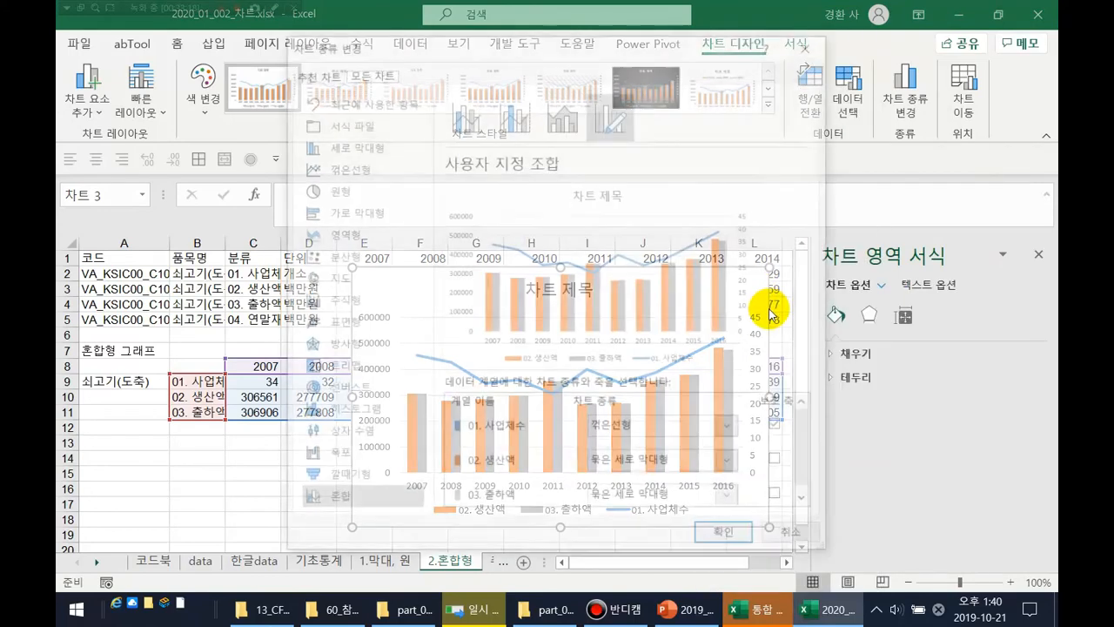
click(780, 429)
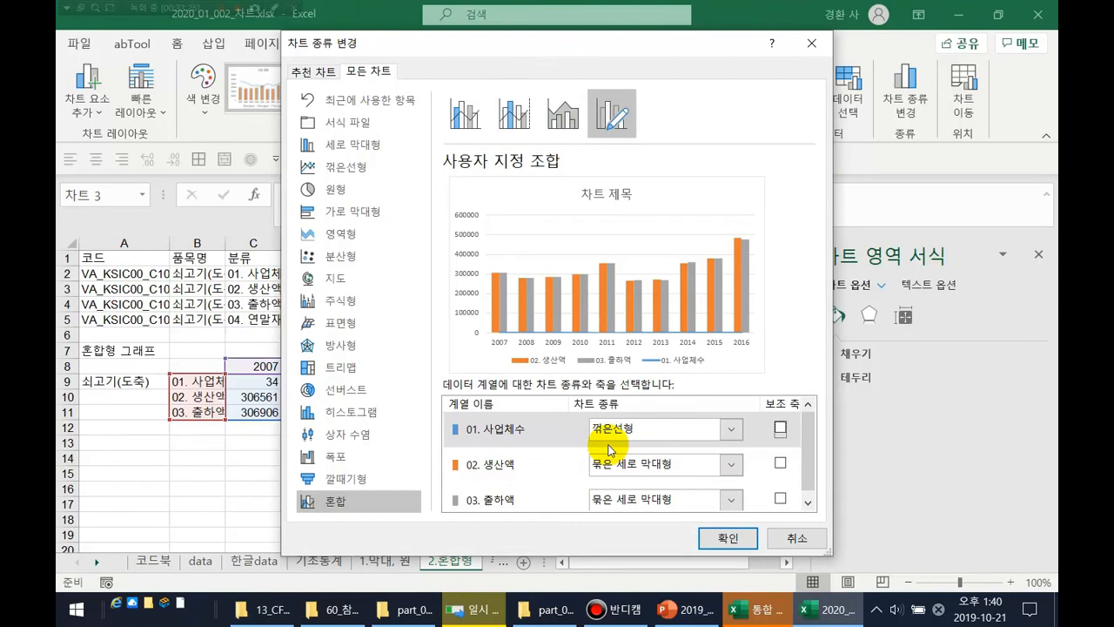
click(780, 428)
click(728, 537)
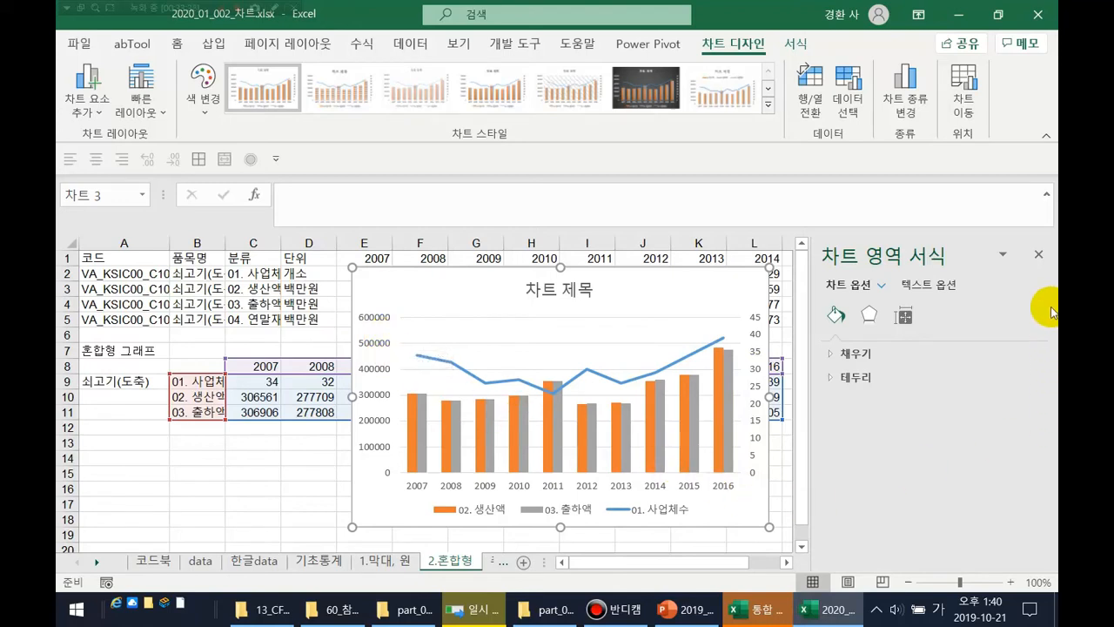
click(1039, 254)
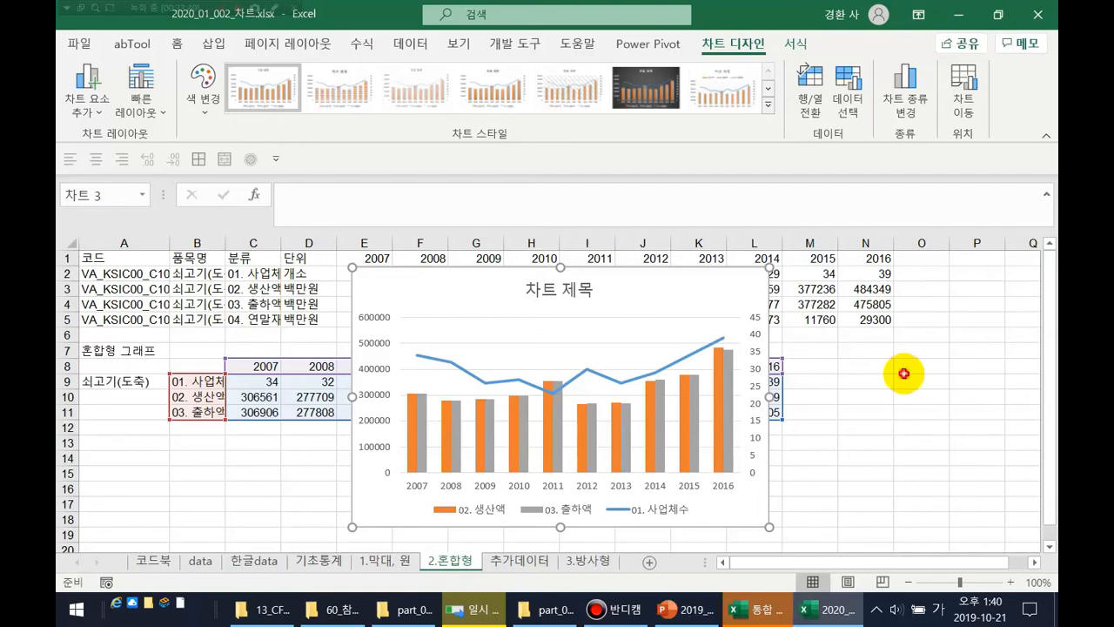
Examine how the 사업체수 line moves relative to the 생산액 and 출하액 columns across 2007 to 2016.
click(904, 374)
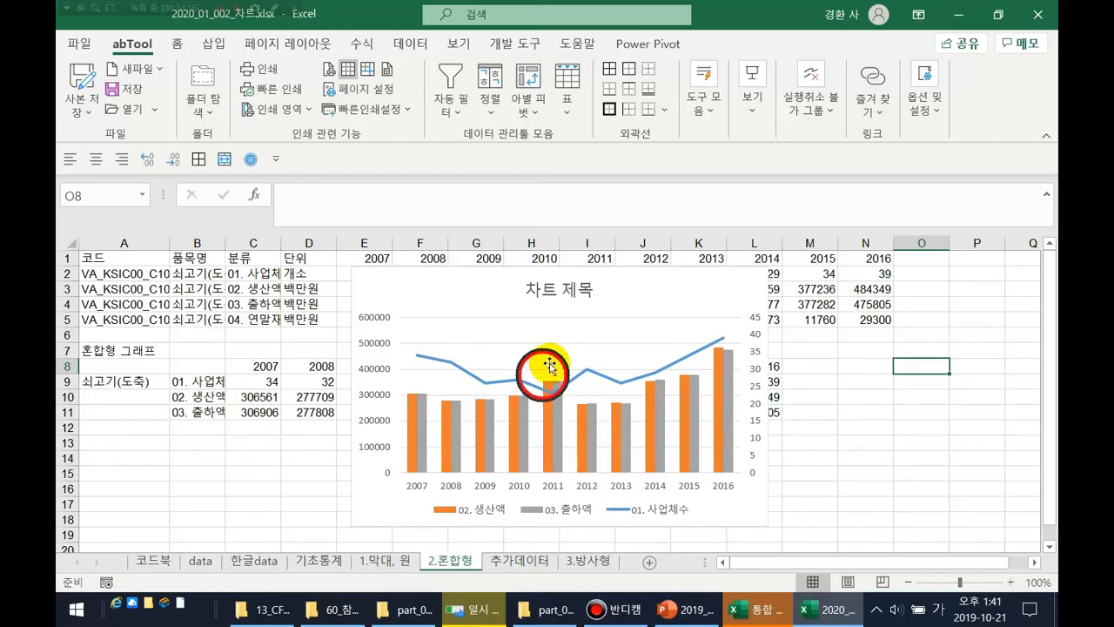
click(595, 354)
click(667, 375)
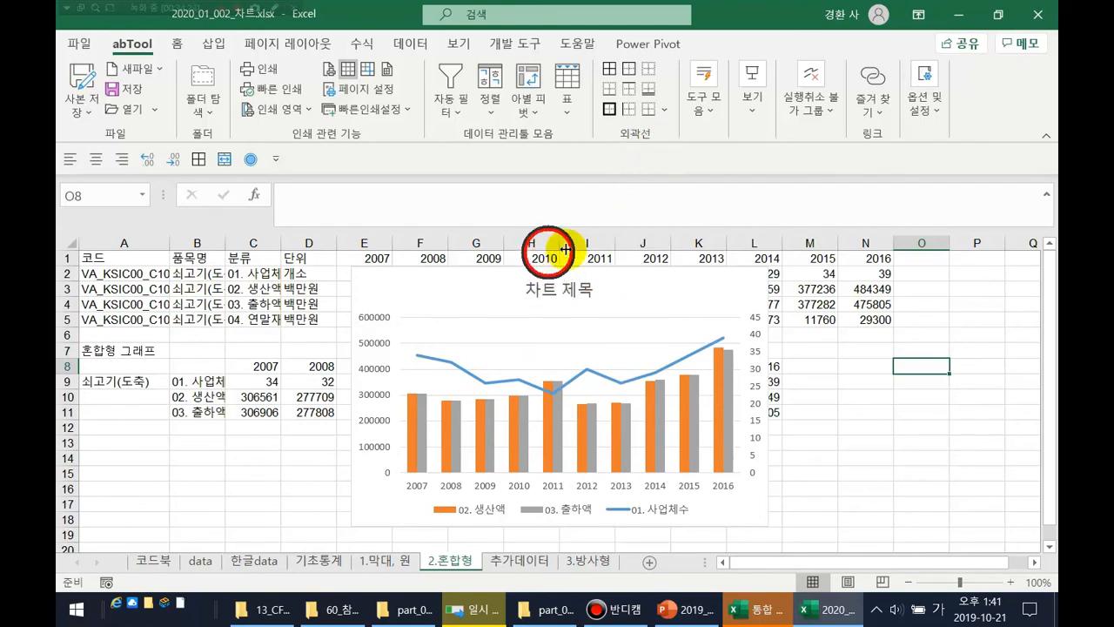
click(623, 313)
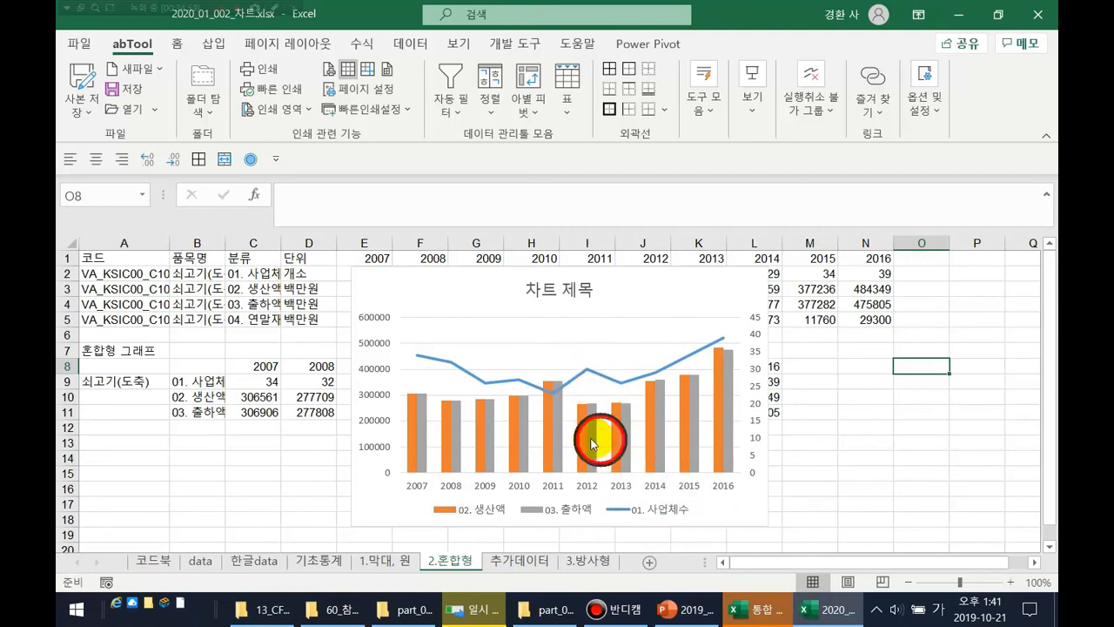
mouse_move(570, 391)
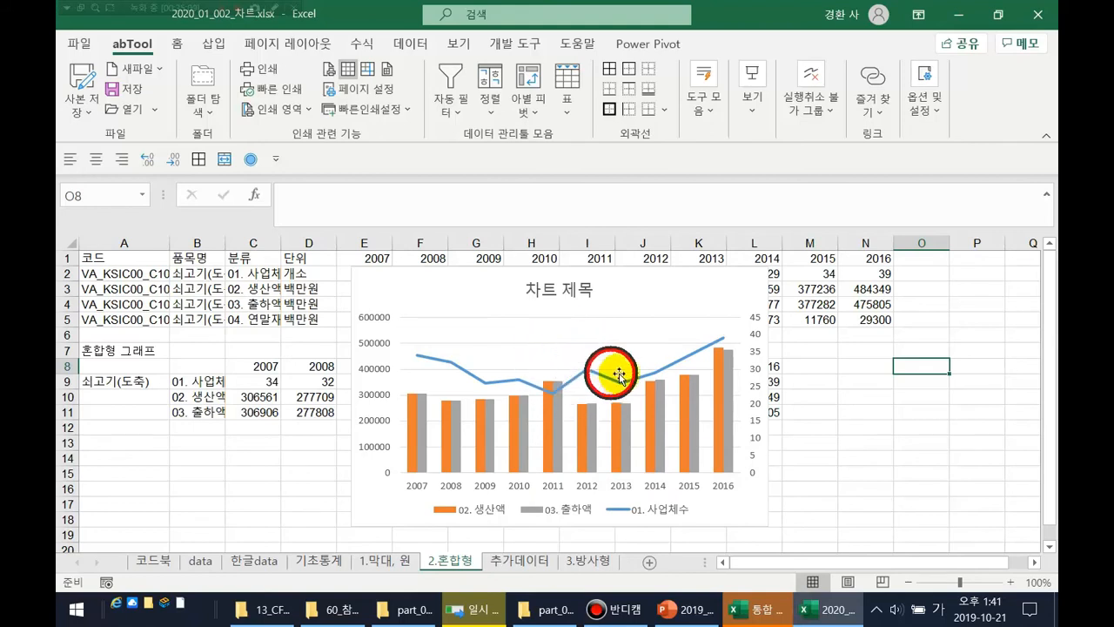
mouse_move(622, 388)
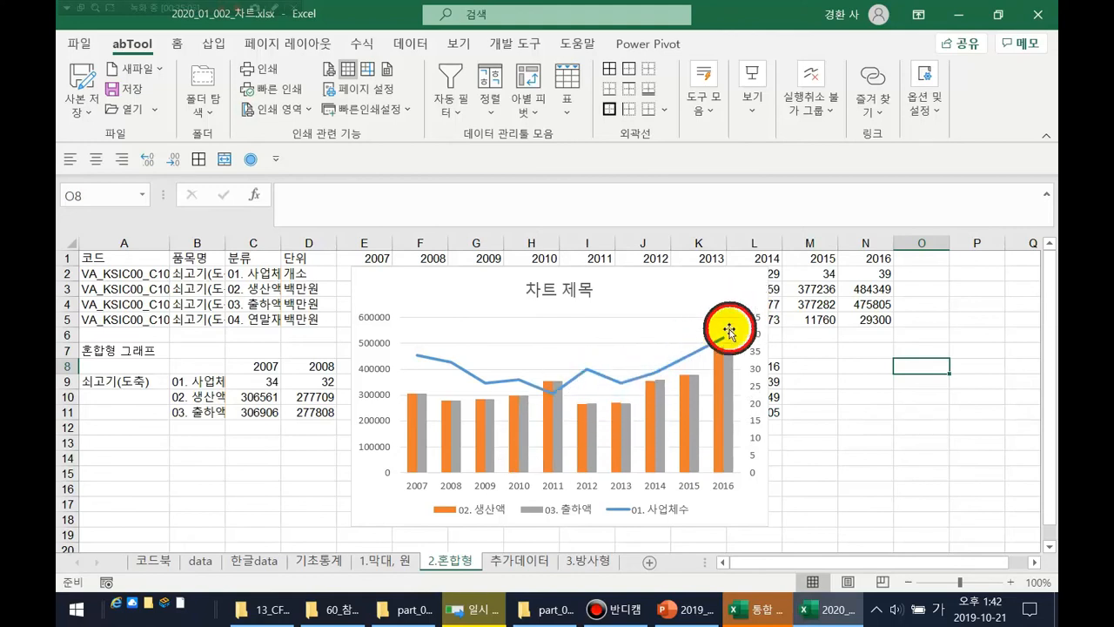
mouse_move(665, 428)
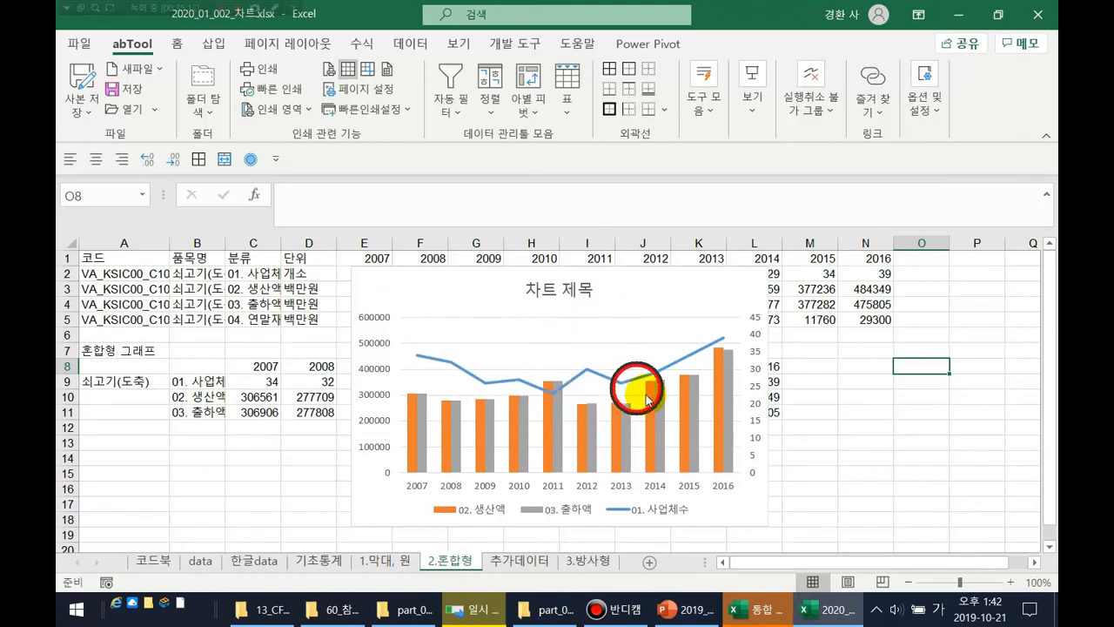
mouse_move(648, 401)
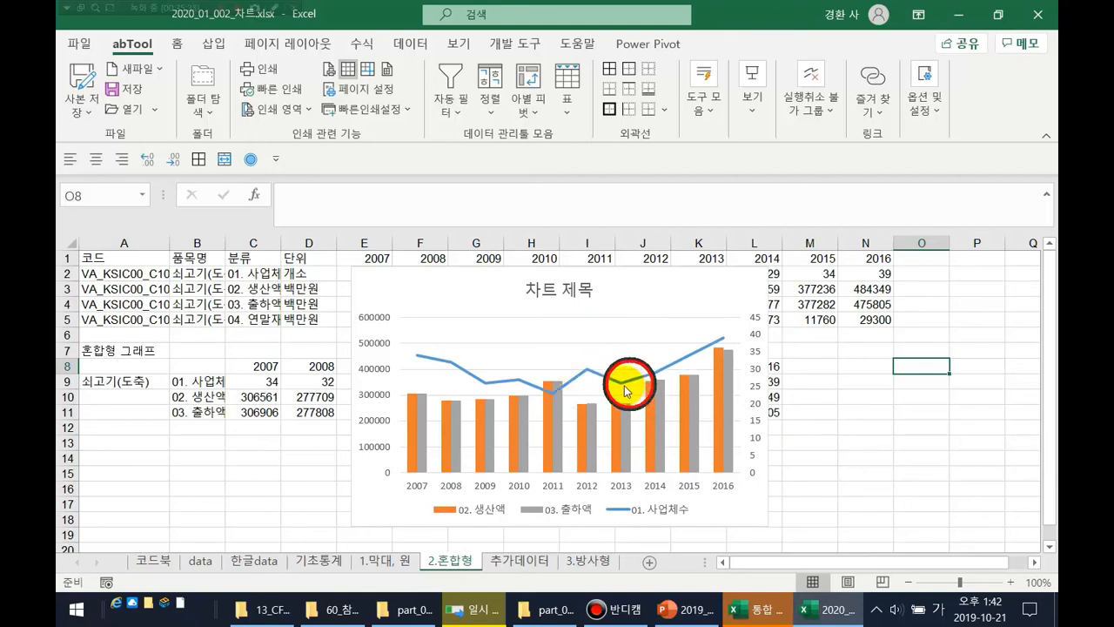
click(813, 321)
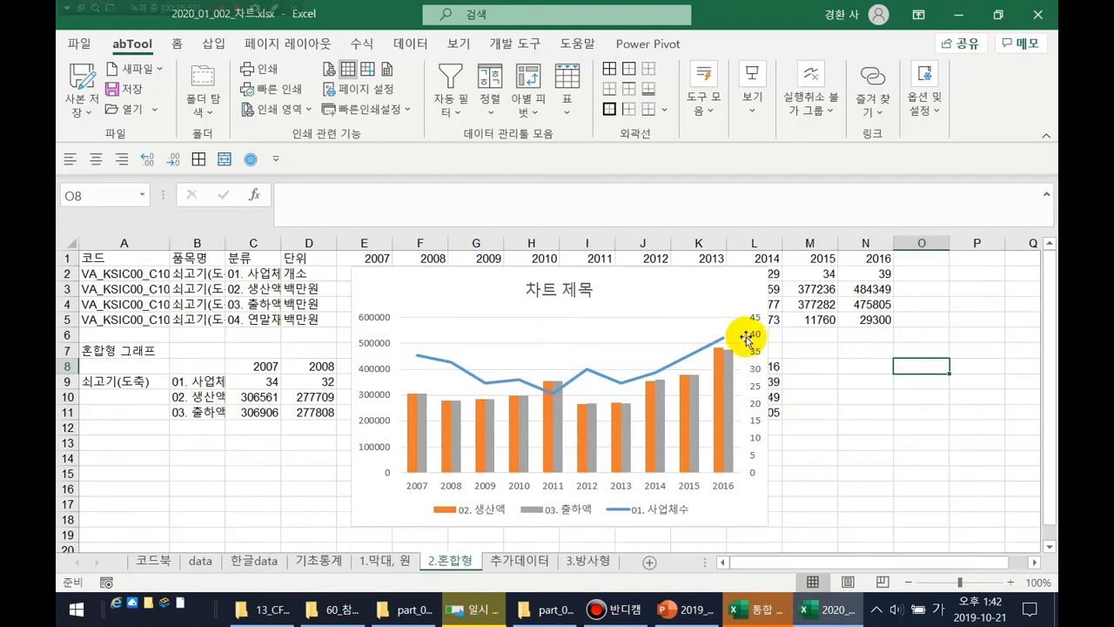
Replace the combo chart with a basic 2-D line chart of B8:L11, placed over columns G to N.
click(722, 295)
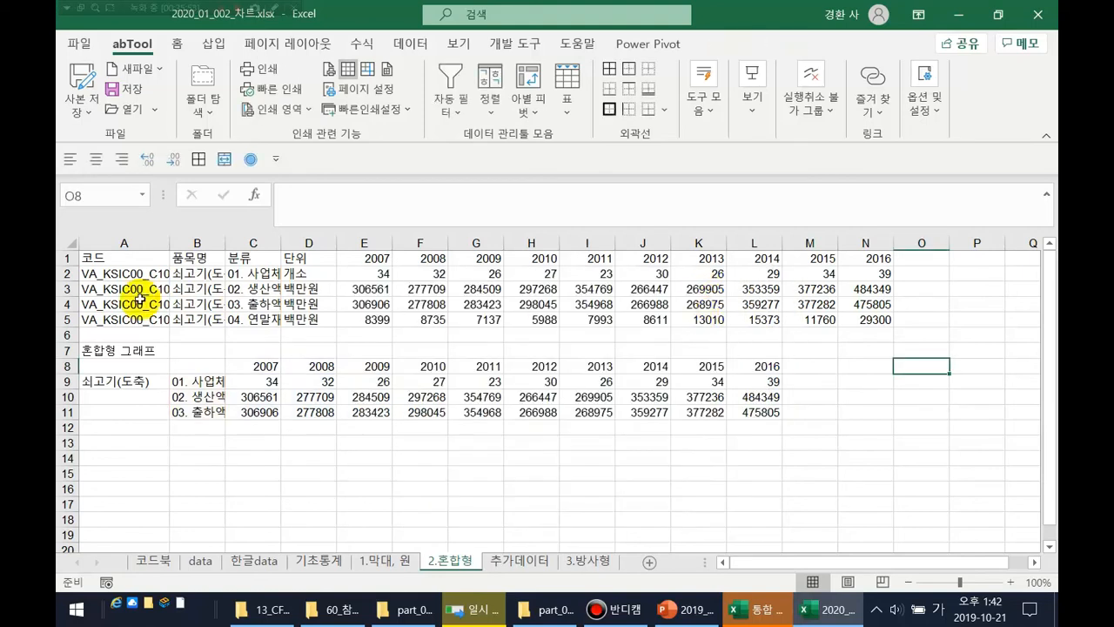
drag(212, 366, 775, 416)
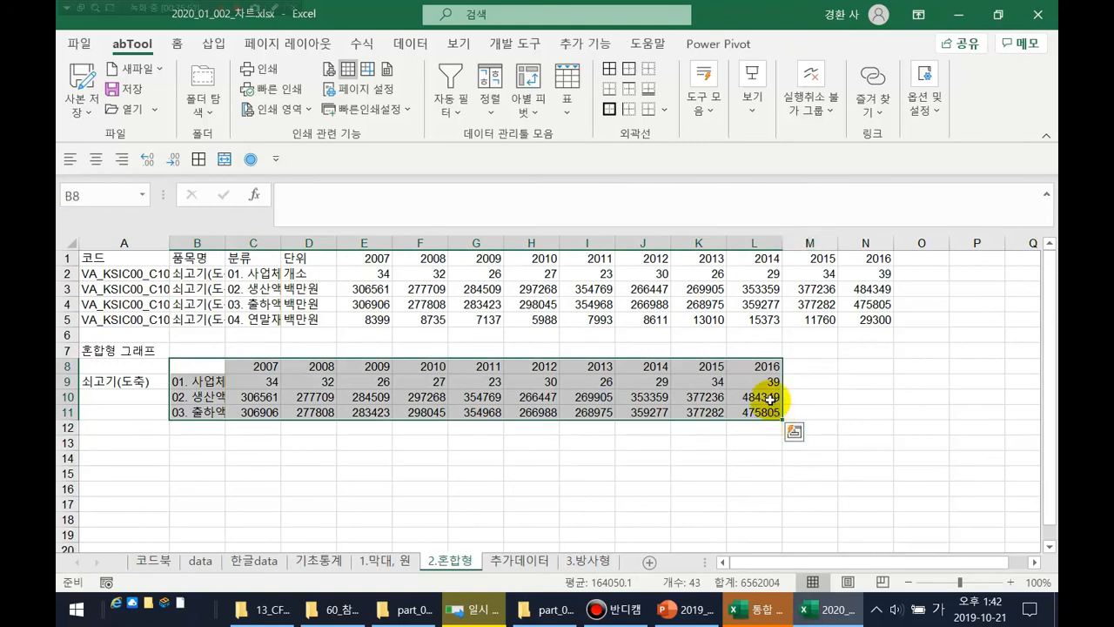
click(218, 44)
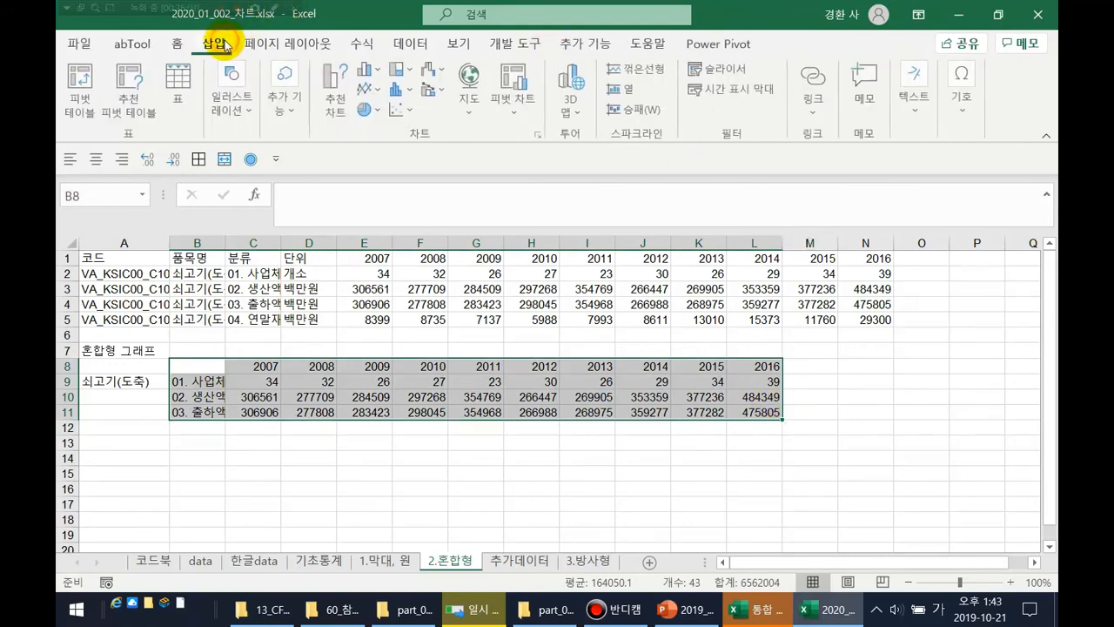
click(368, 88)
click(374, 151)
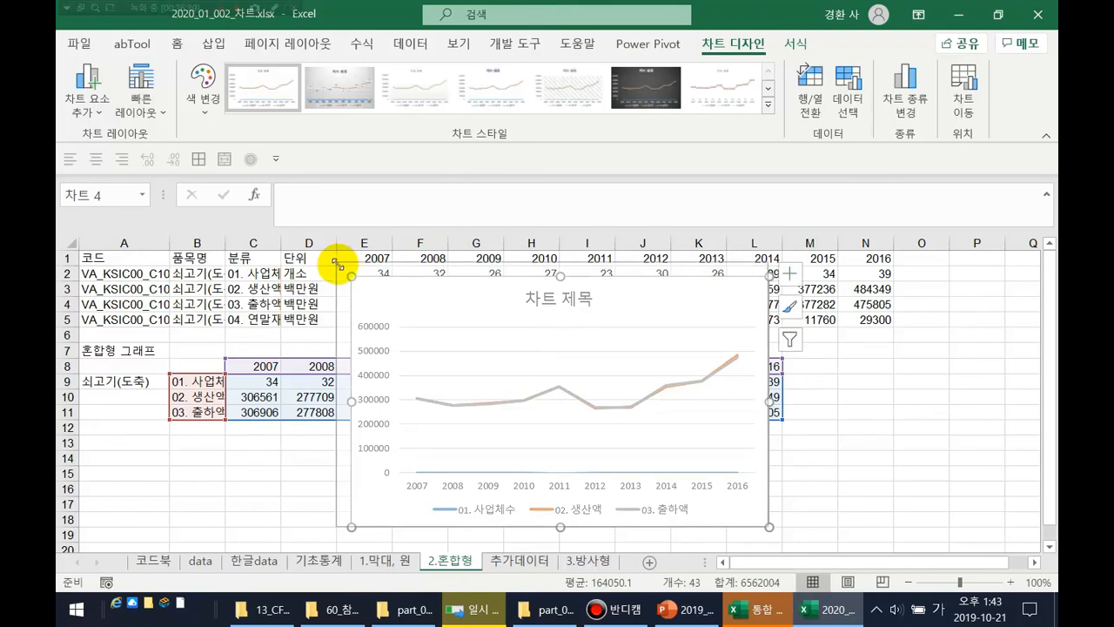
drag(407, 277, 524, 277)
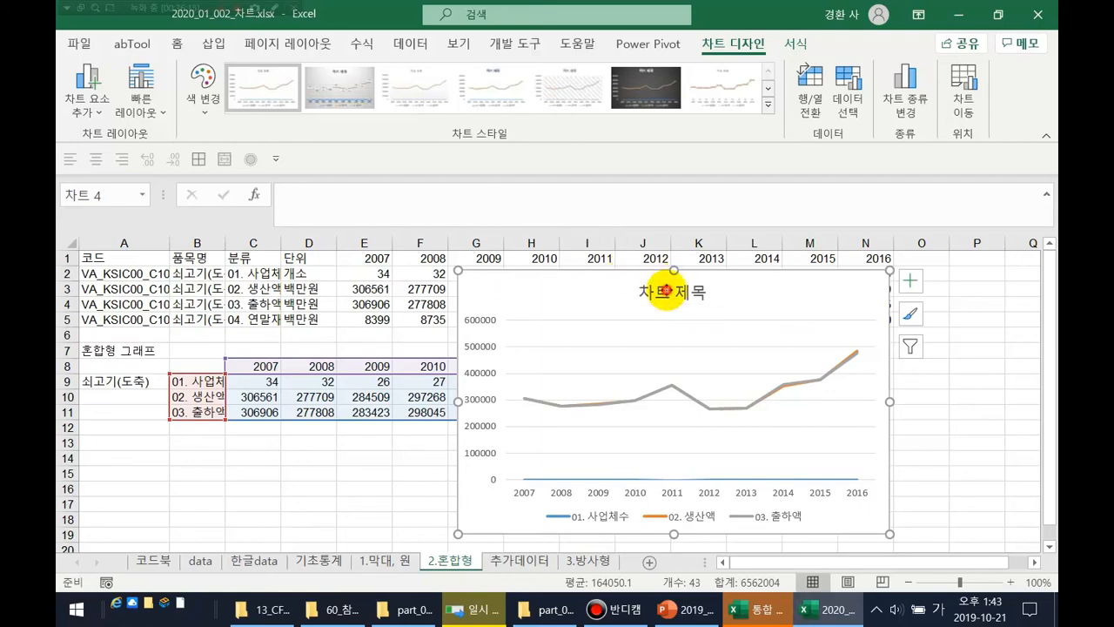
Select the line chart's title and compare it with the 쇠고기(도축) item name in cell A9.
click(660, 292)
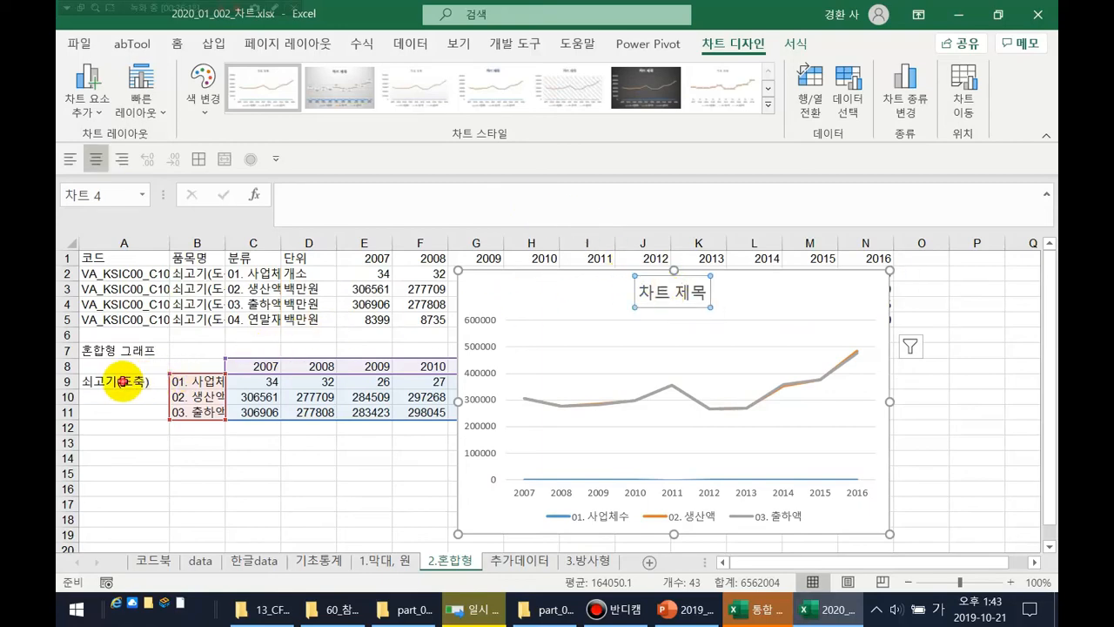
click(155, 380)
click(692, 300)
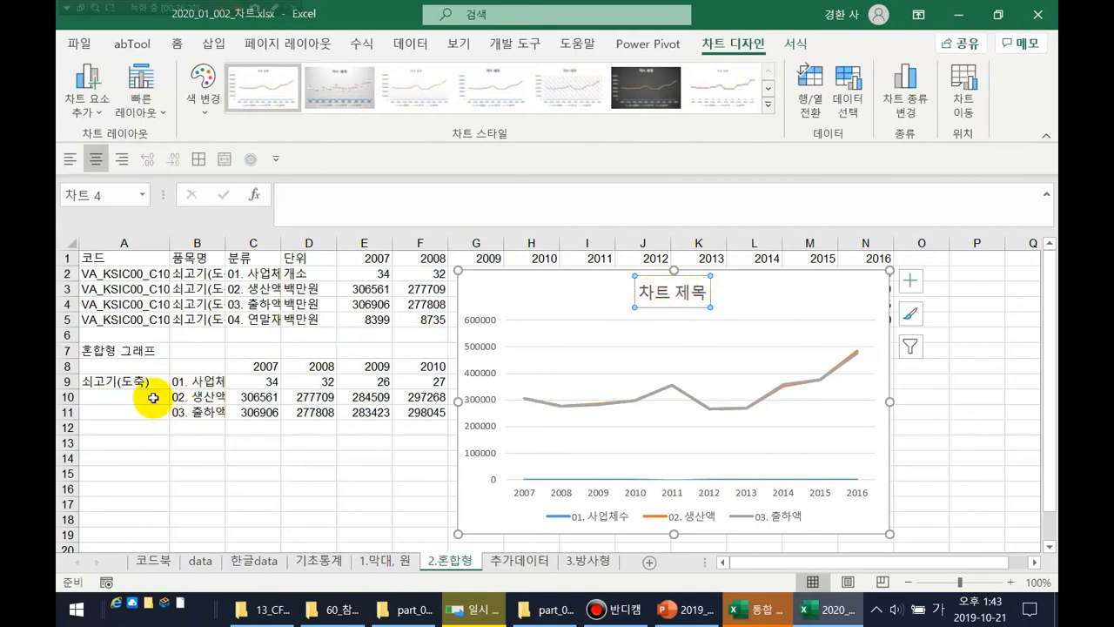
click(126, 389)
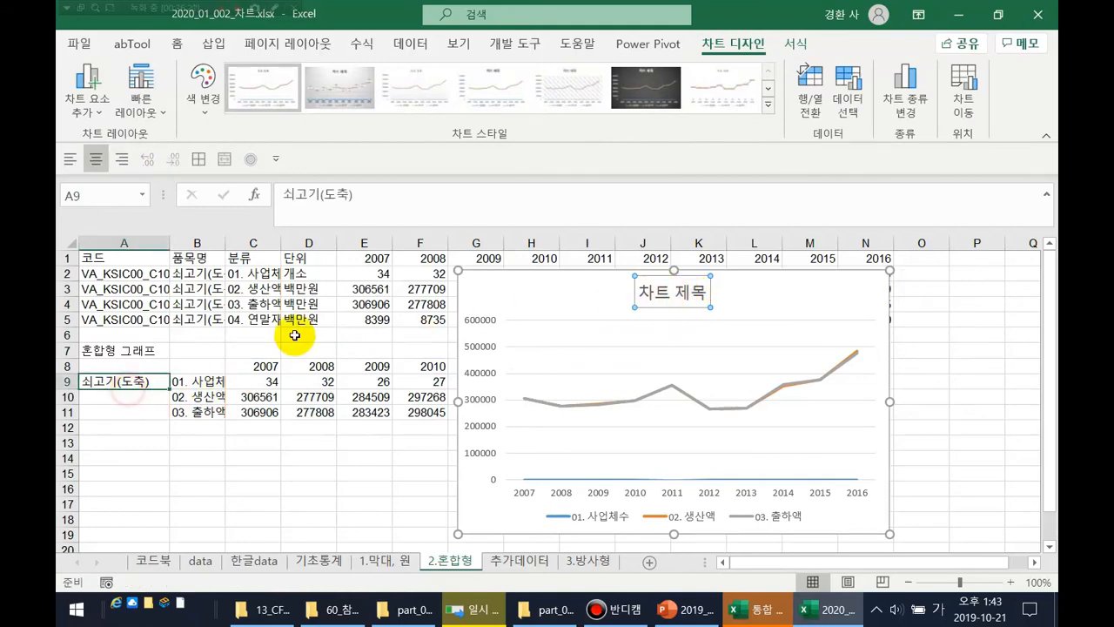
click(681, 296)
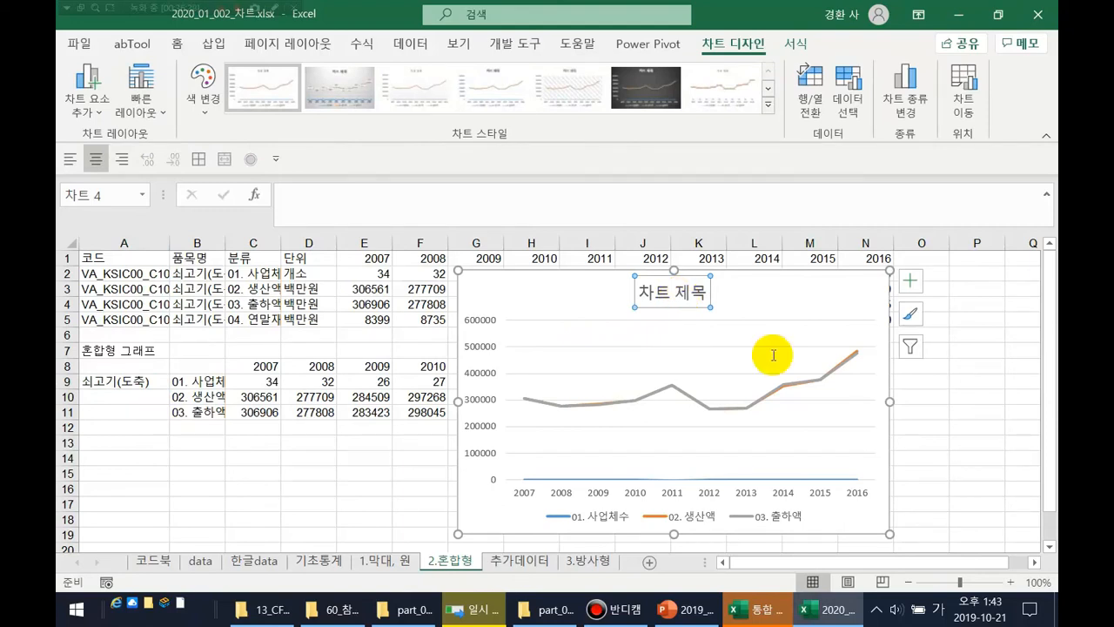
click(682, 280)
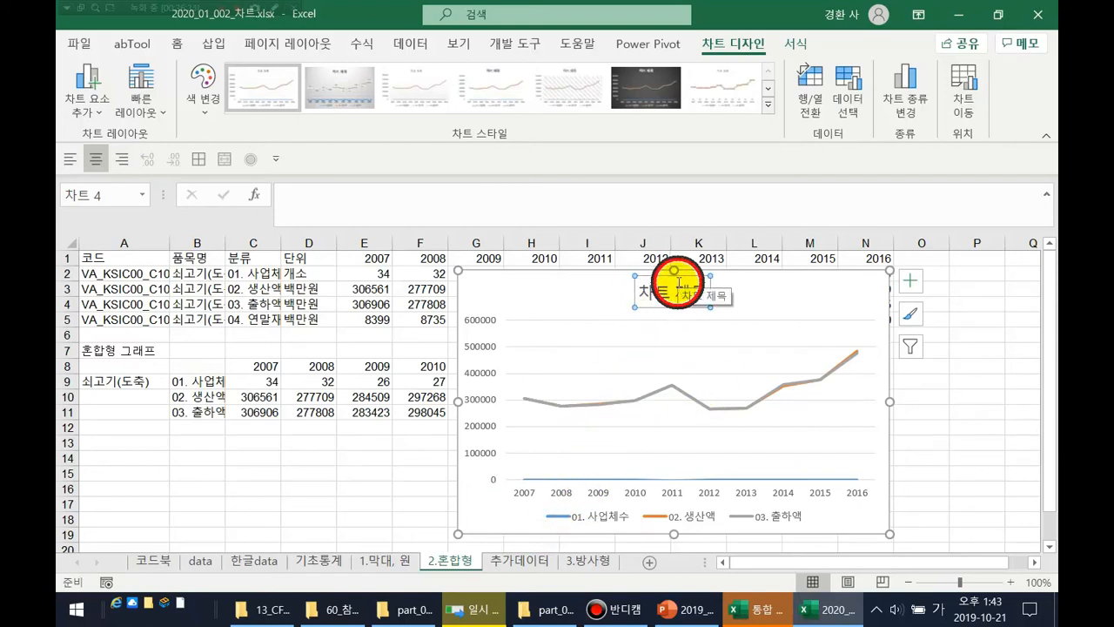
click(680, 283)
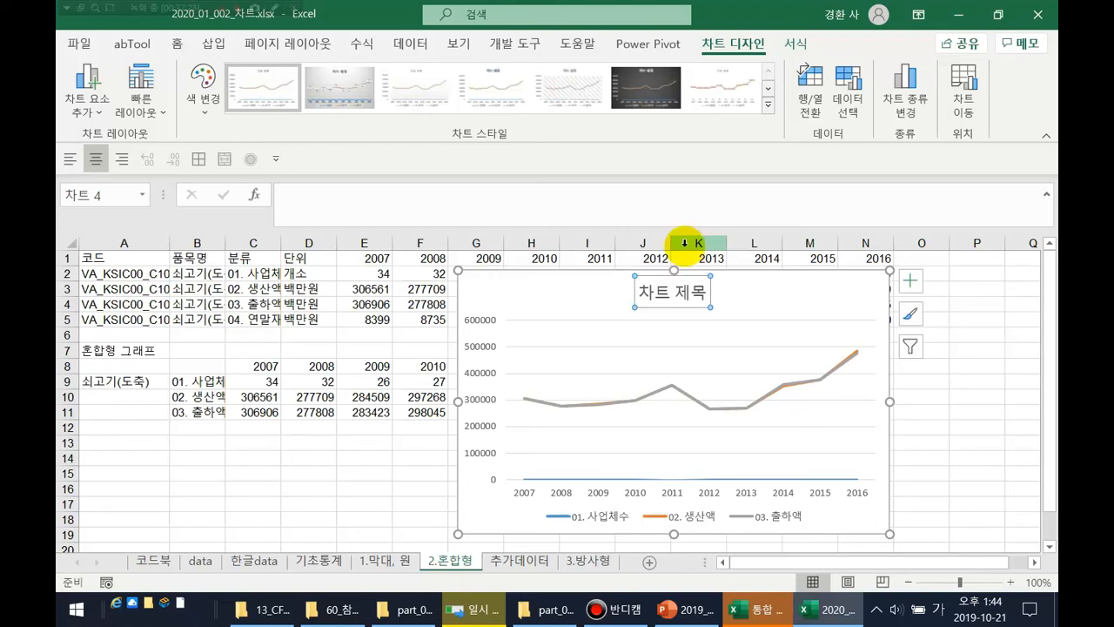
click(626, 307)
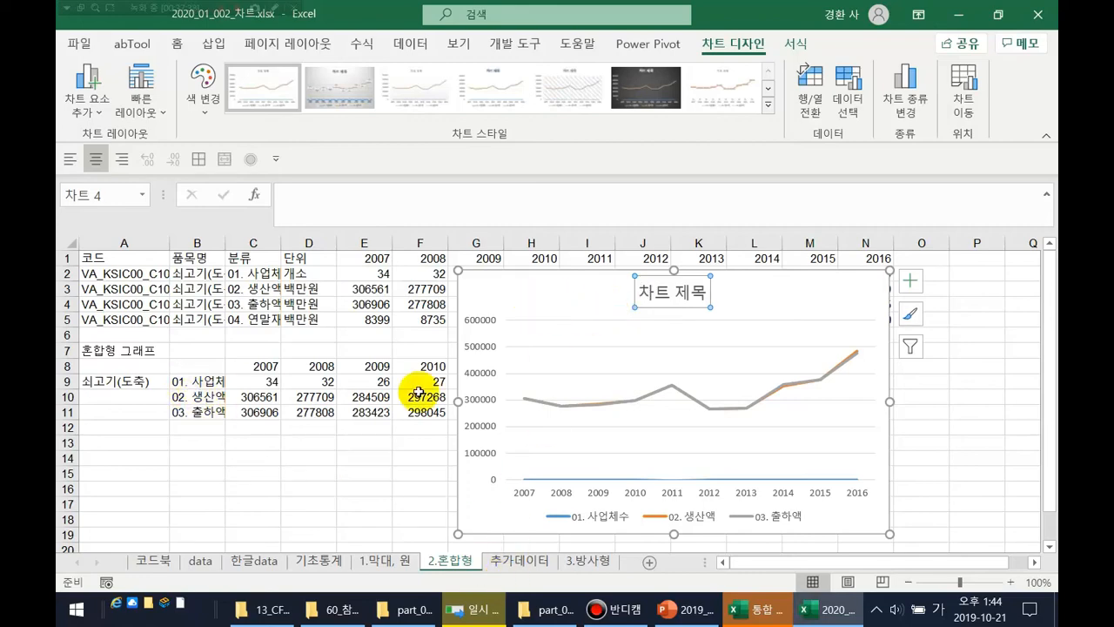
Widen the 품목명 column on the 추가데이터 sheet to fit the full item names, comparing it with the 2.혼합형 sheet.
click(537, 561)
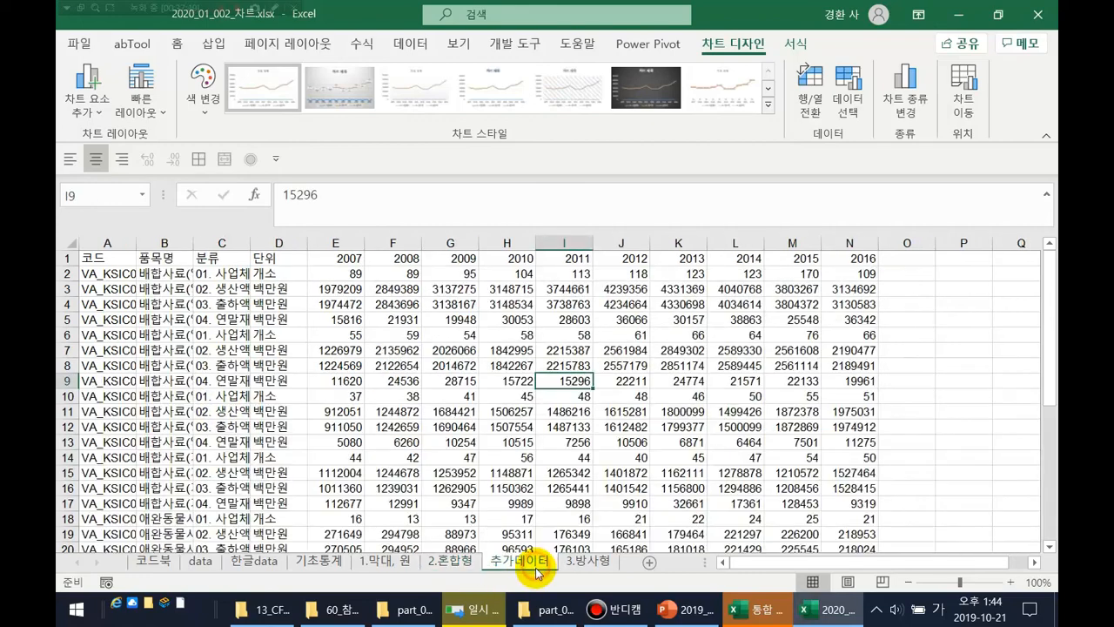
drag(195, 244, 351, 244)
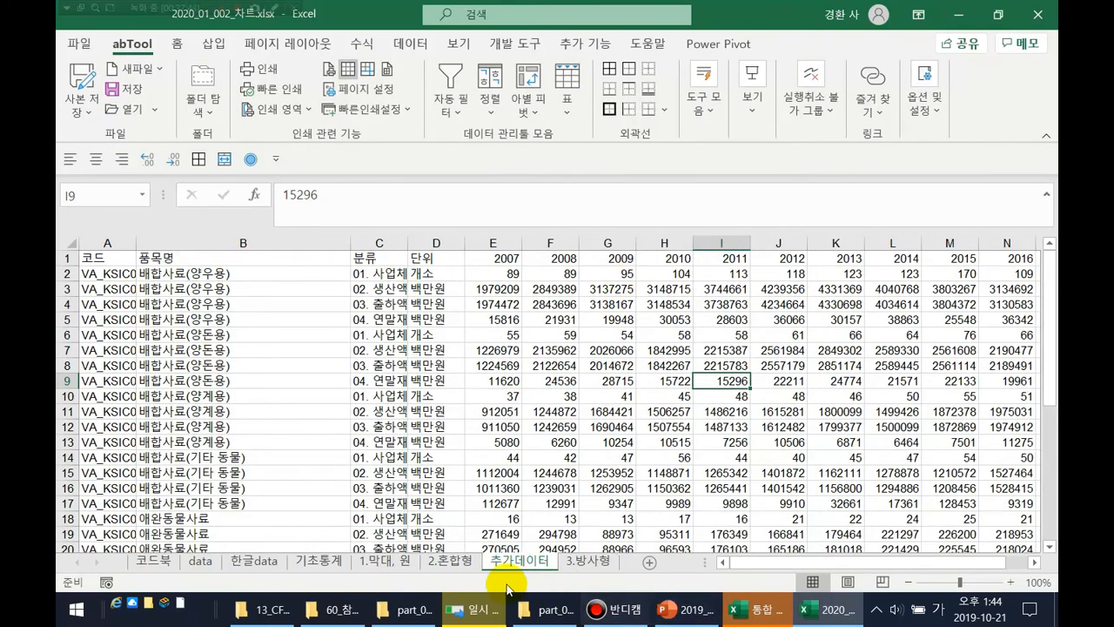
click(440, 560)
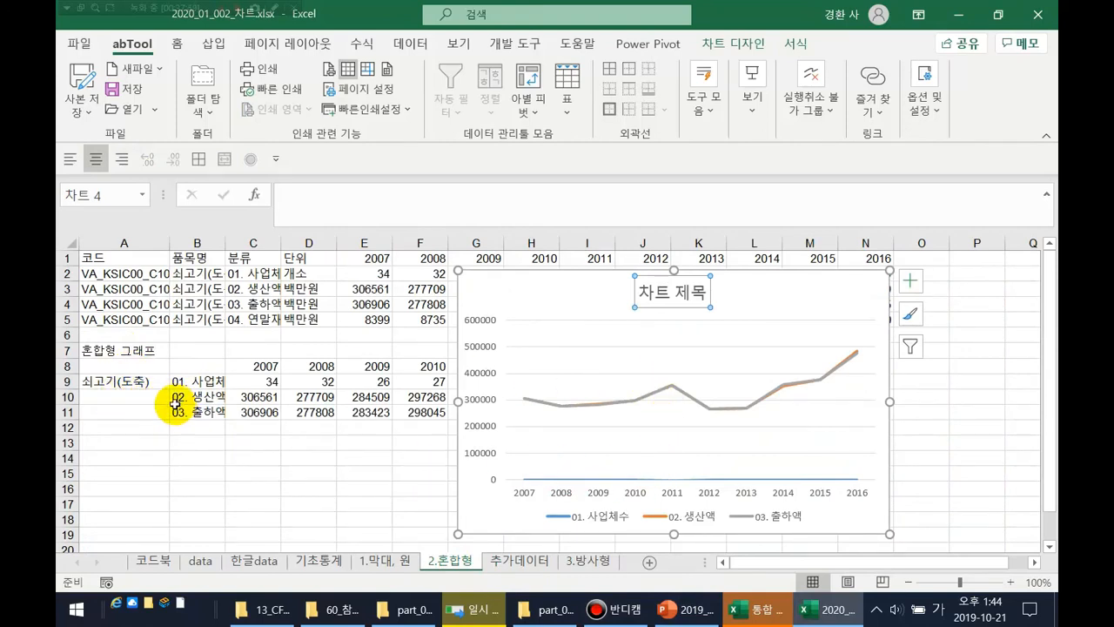
click(519, 561)
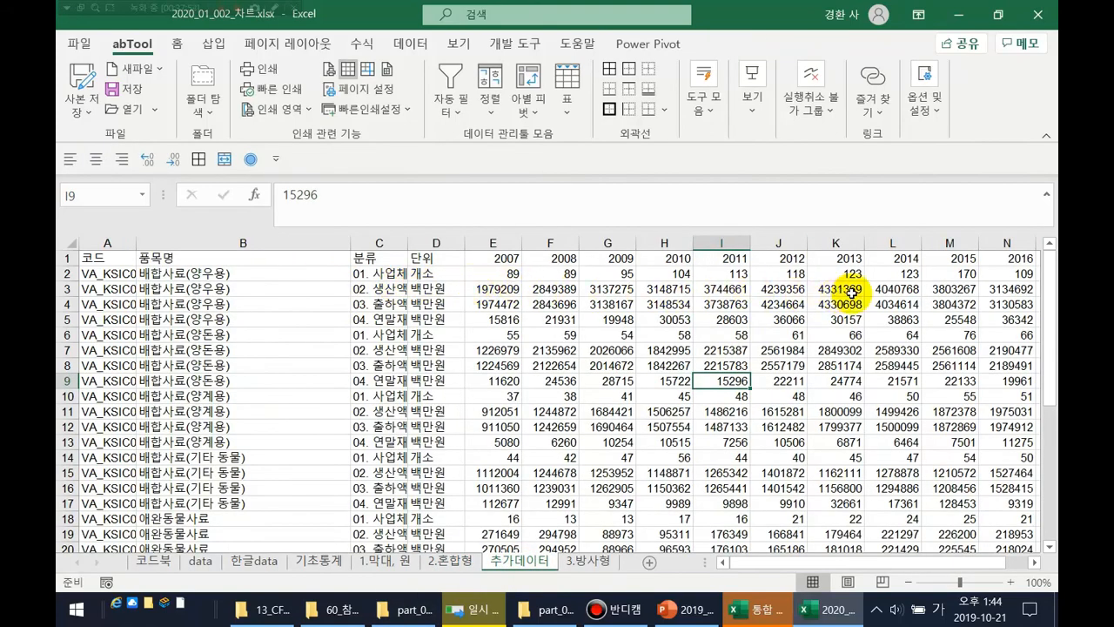
Link the line chart's title on the 2.혼합형 sheet to cell A9 with the formula ='2.혼합형'!$A$9.
click(221, 274)
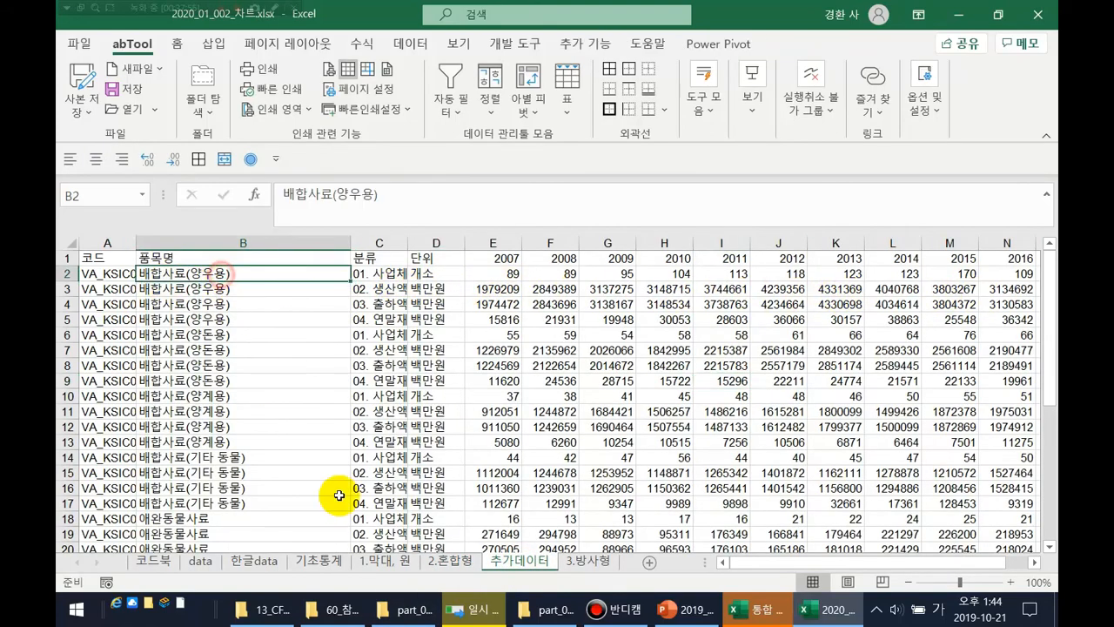
click(450, 560)
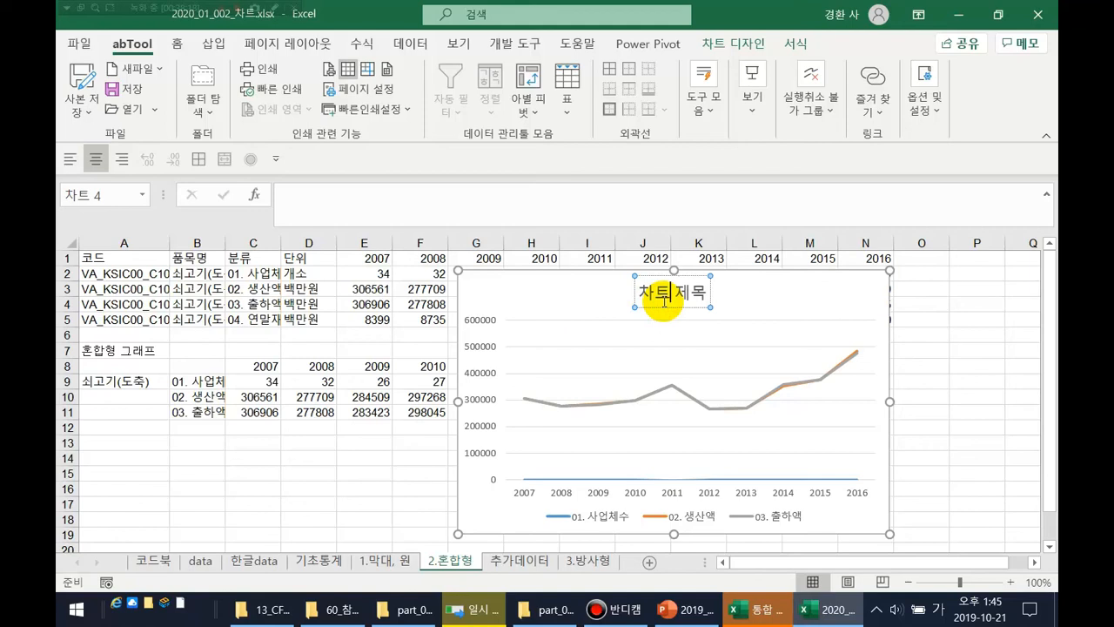
click(413, 202)
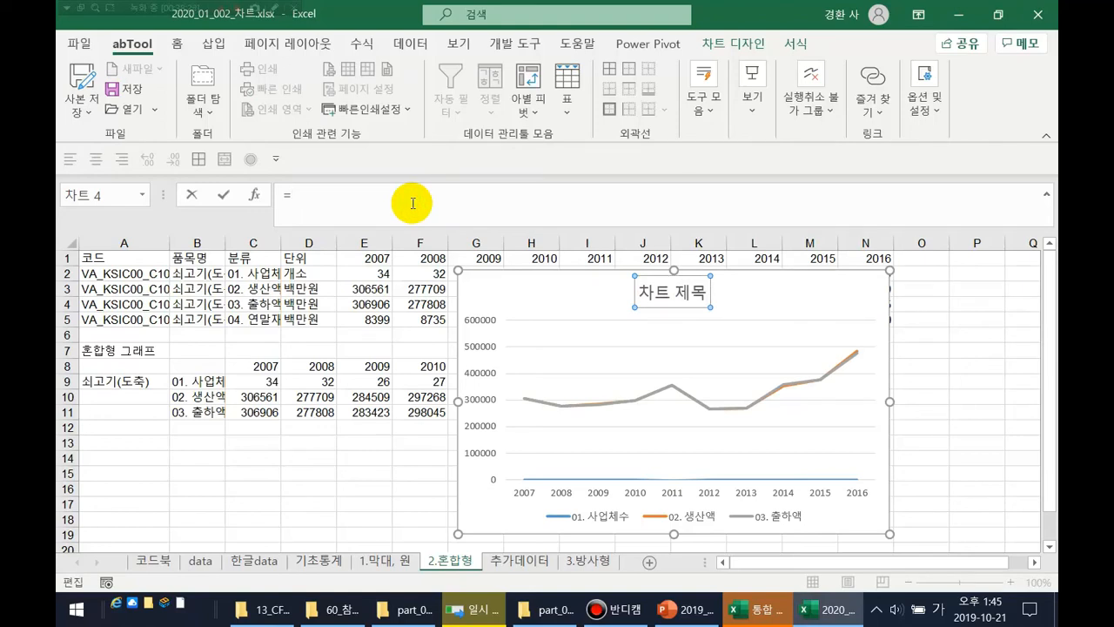
click(137, 377)
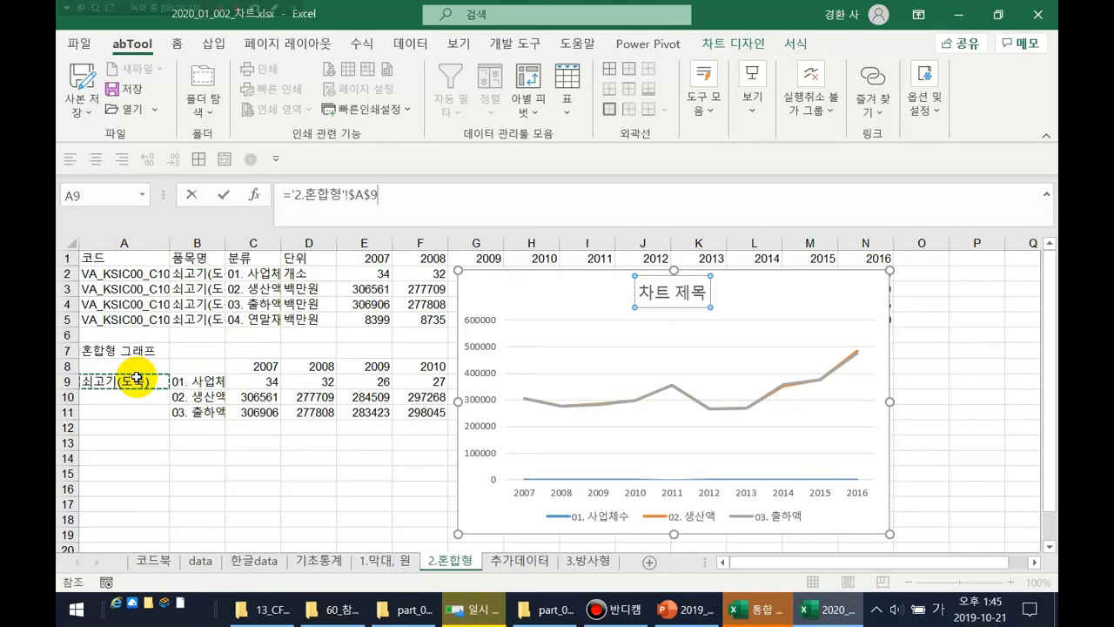
key(Return)
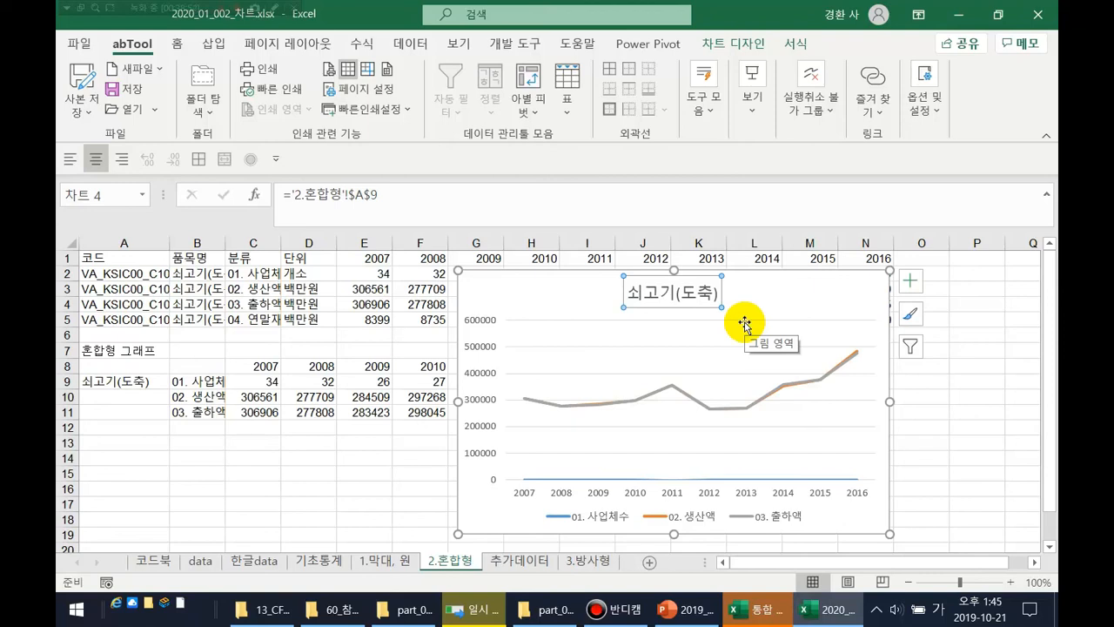
click(993, 474)
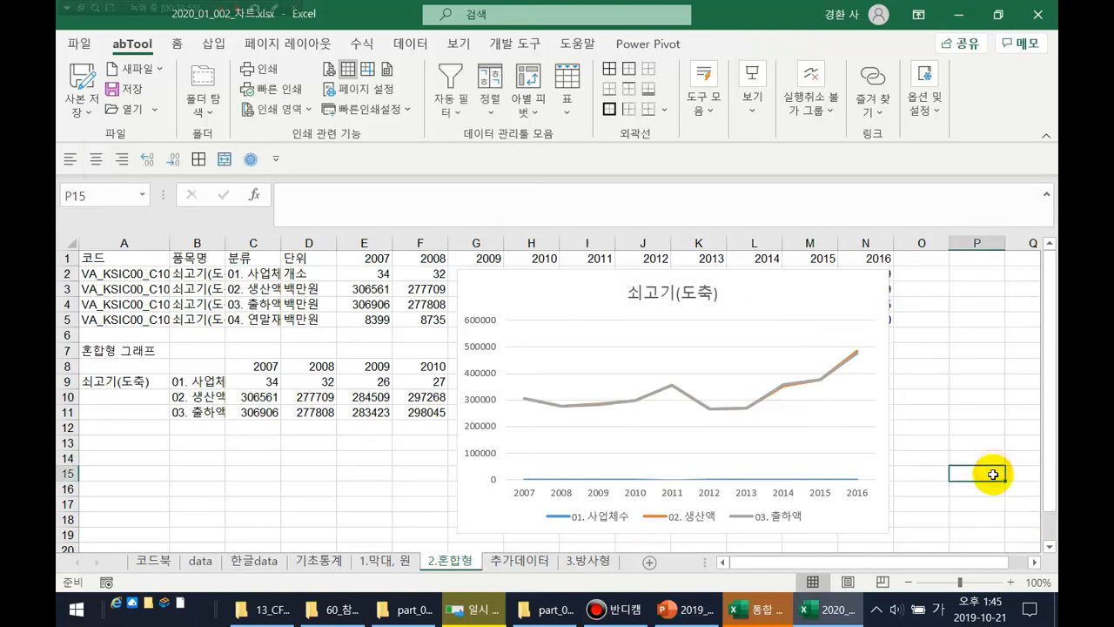
Insert a basic radar chart without markers from A3:D8 on the 3.방사형 sheet.
click(582, 563)
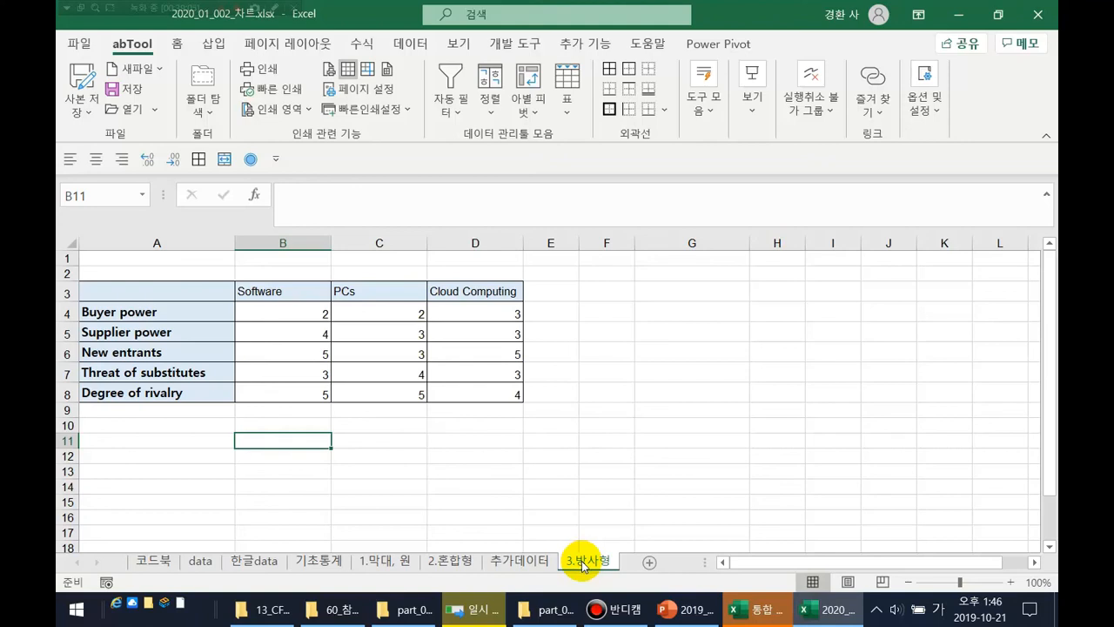
drag(211, 291, 491, 397)
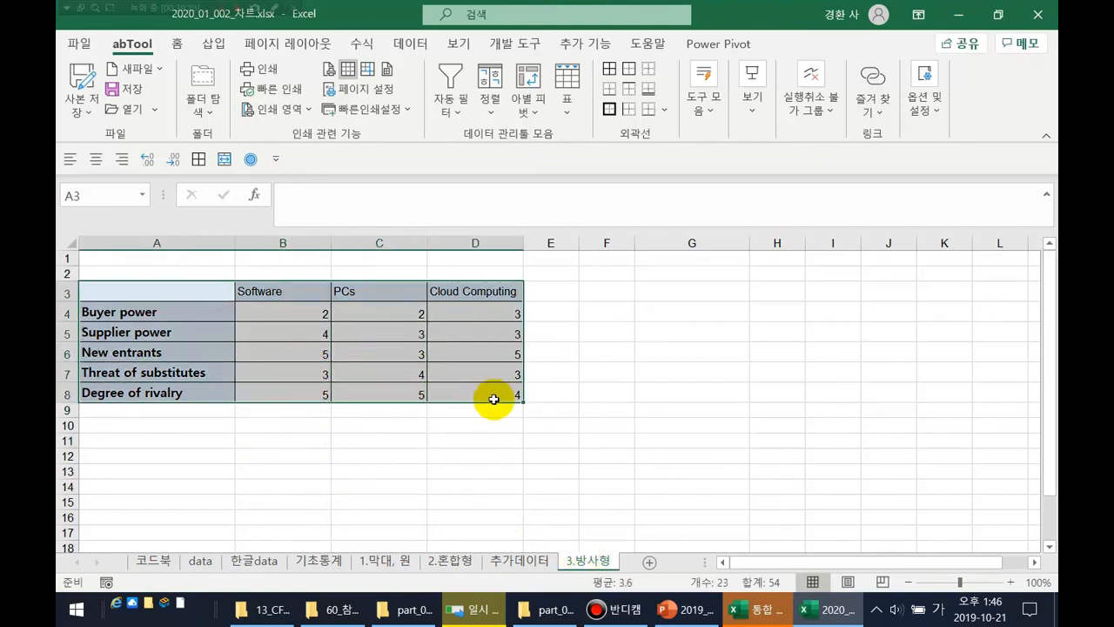
click(224, 54)
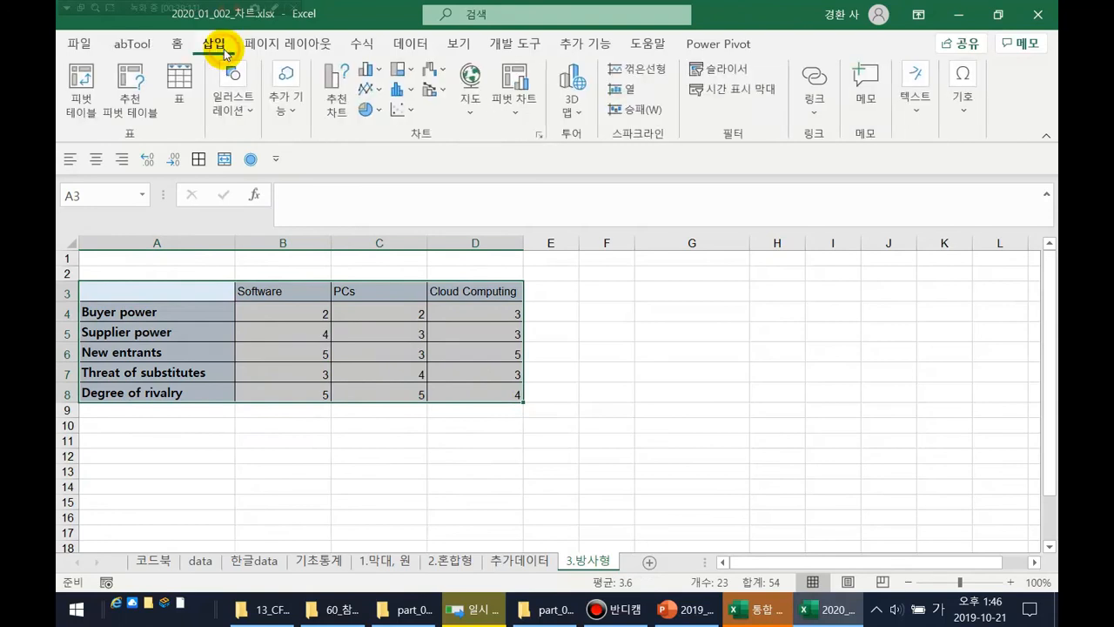
click(435, 69)
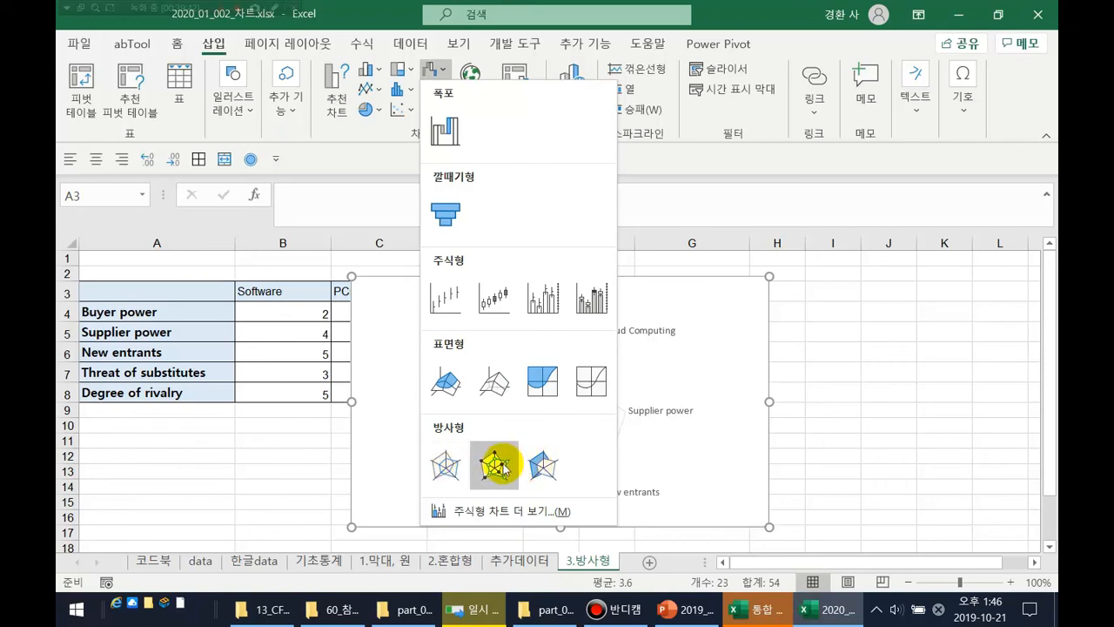
click(451, 469)
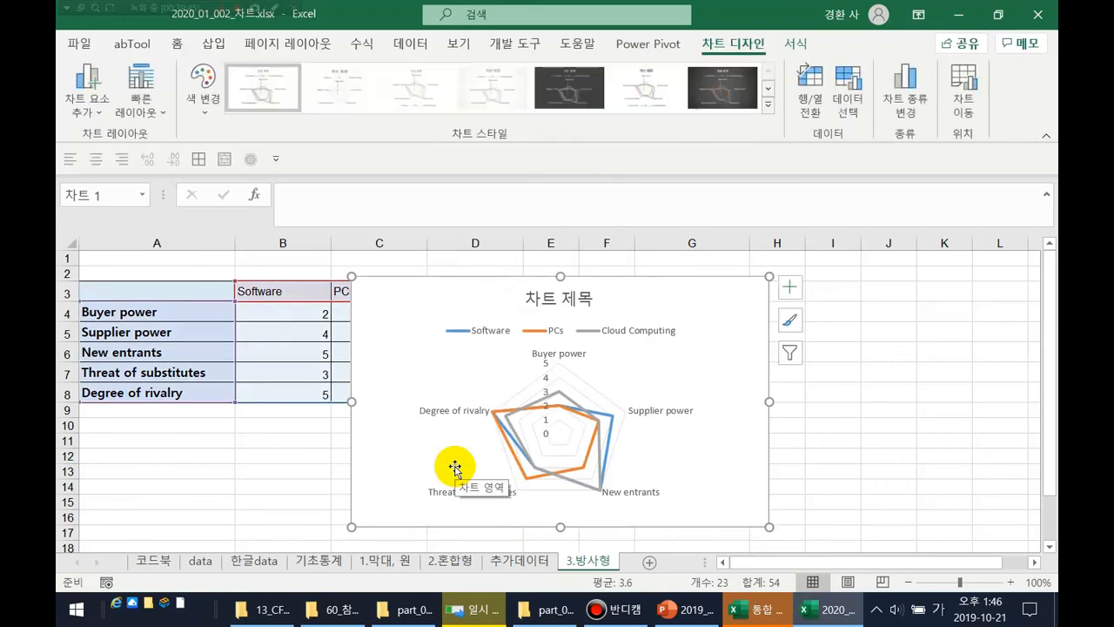